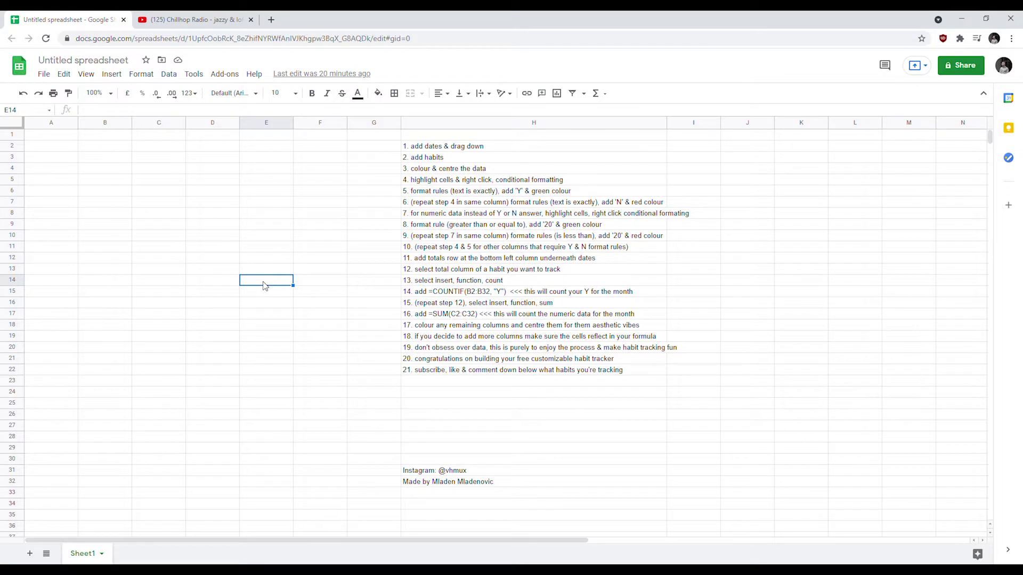
Enter the date 01/08/2021 in A2 and fill the series down to A32, ending at 31/08/2021
left_click(184, 205)
left_click(161, 217)
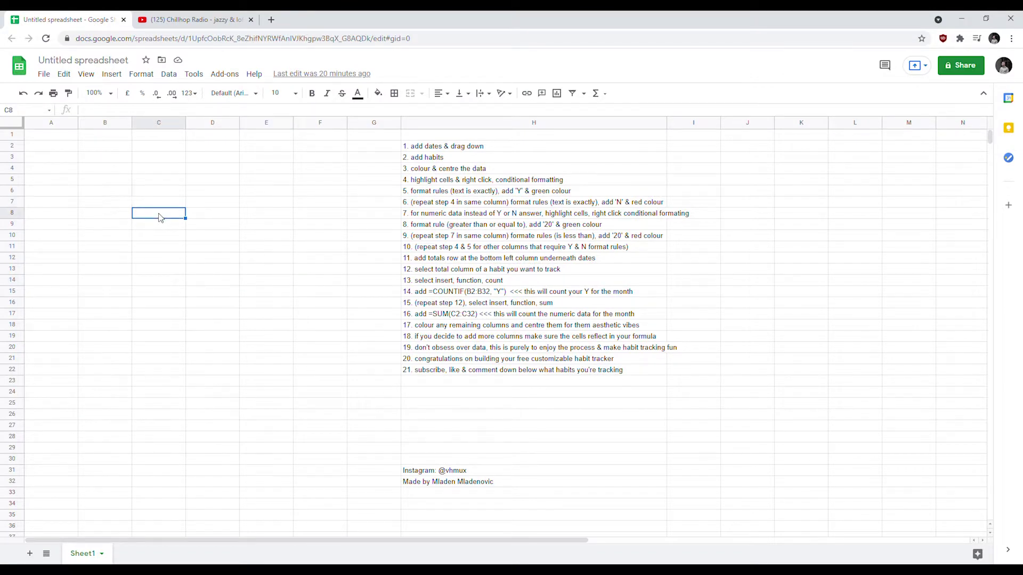
left_click(452, 149)
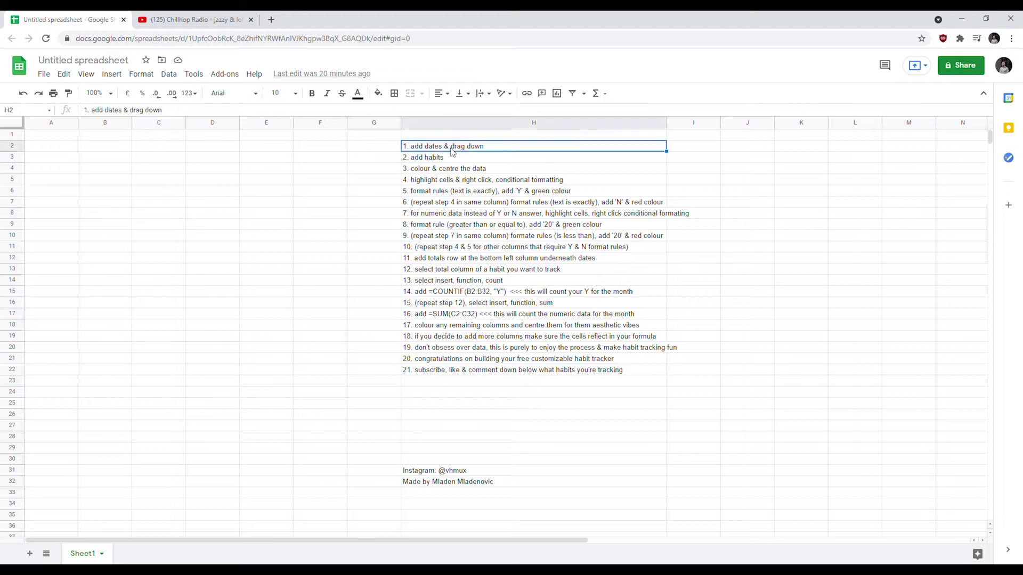
double_click(56, 149)
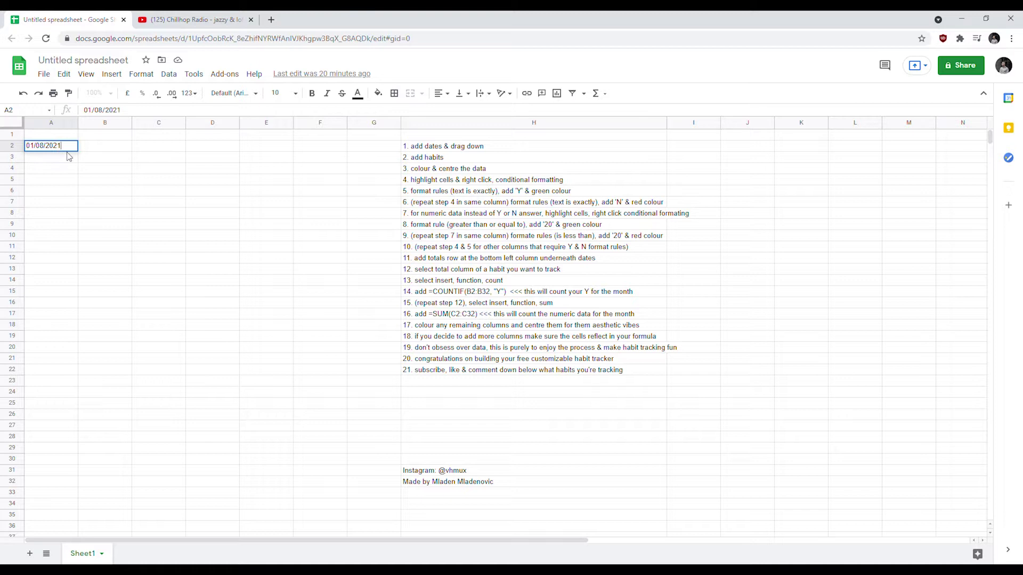
key("Return")
left_click(72, 150)
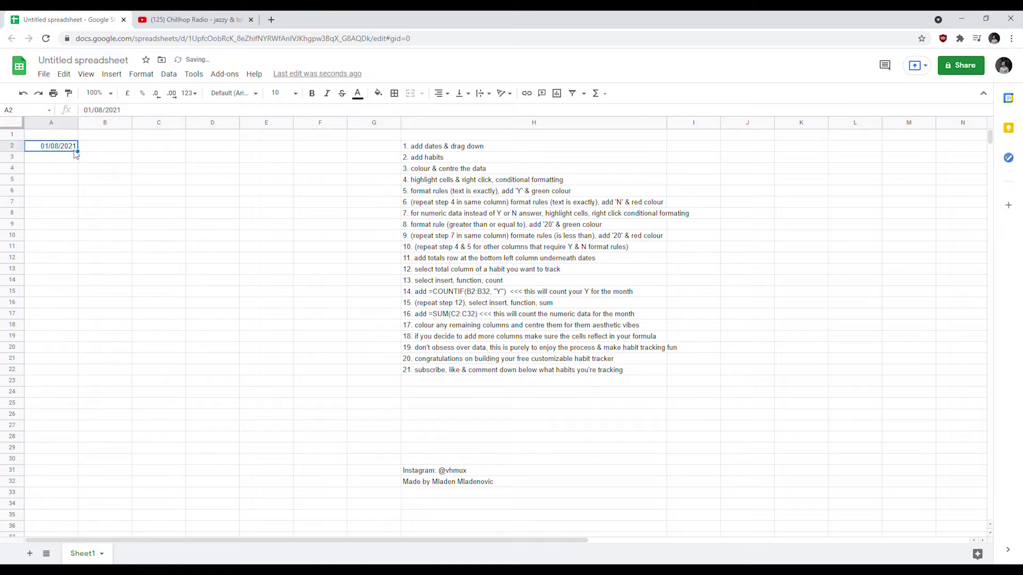
left_click_drag(78, 152, 86, 487)
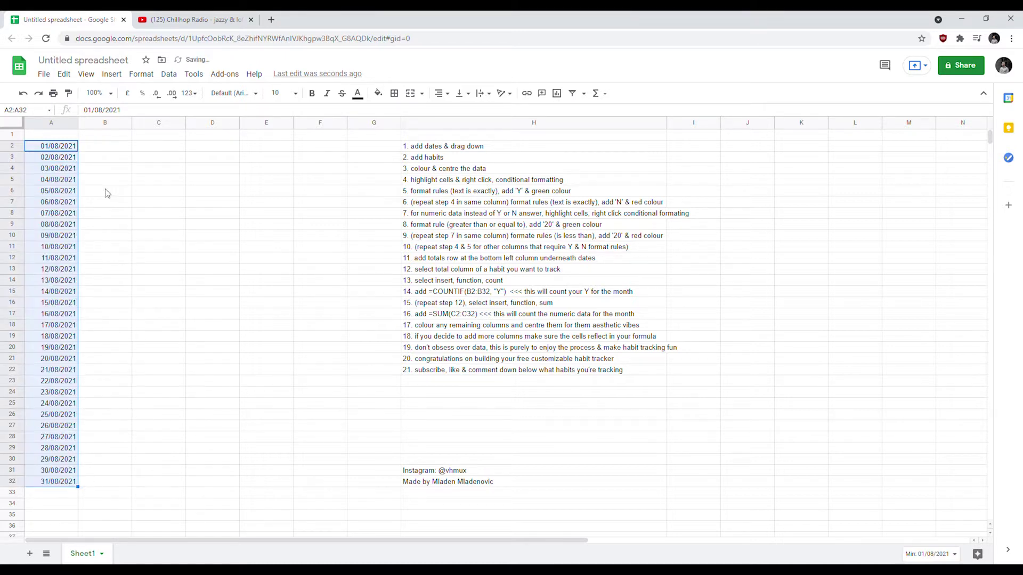
left_click(103, 152)
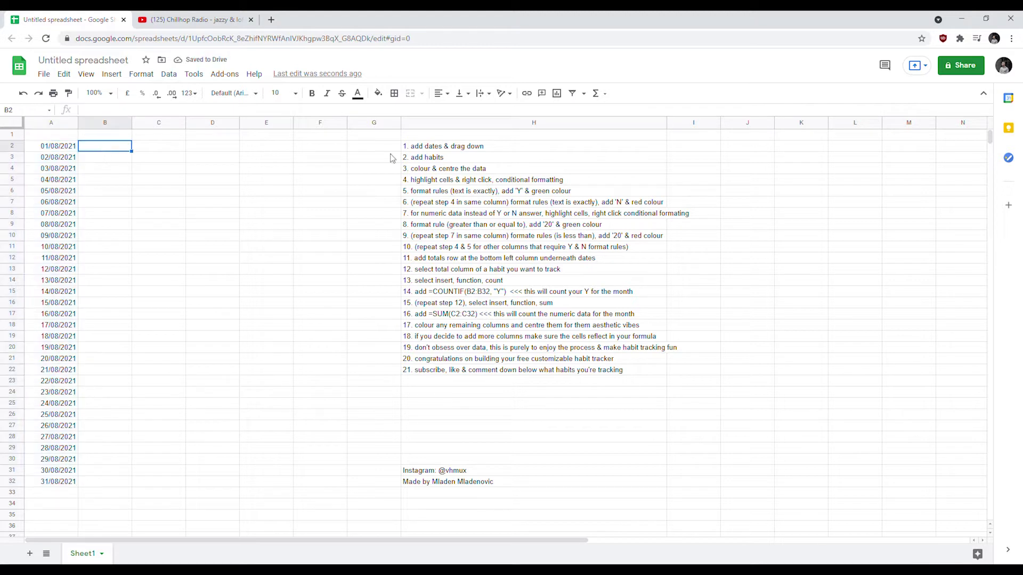
Add the habit heading COLD SHOWER in B1 and widen column B slightly to fit it
left_click(445, 160)
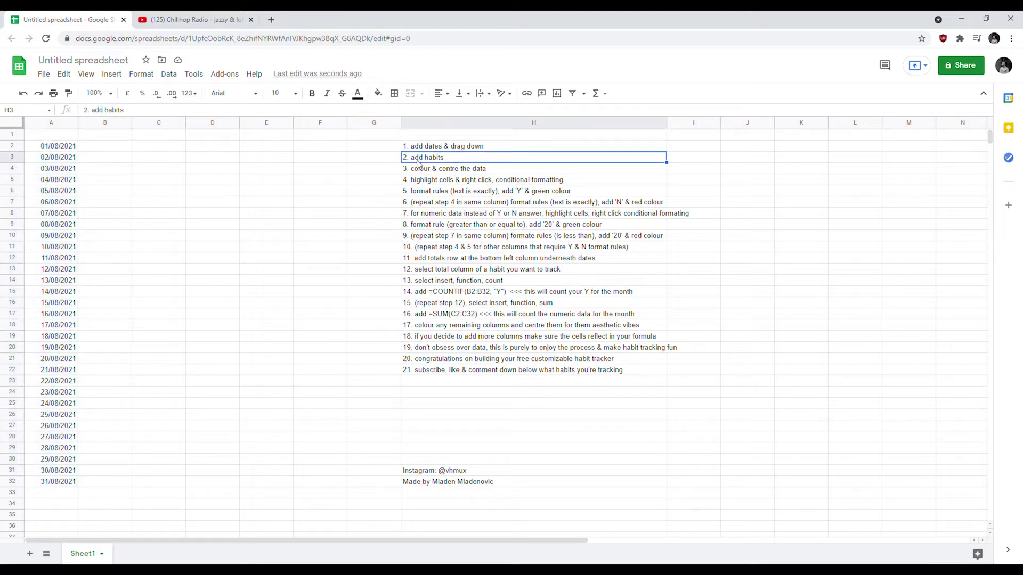
left_click(114, 137)
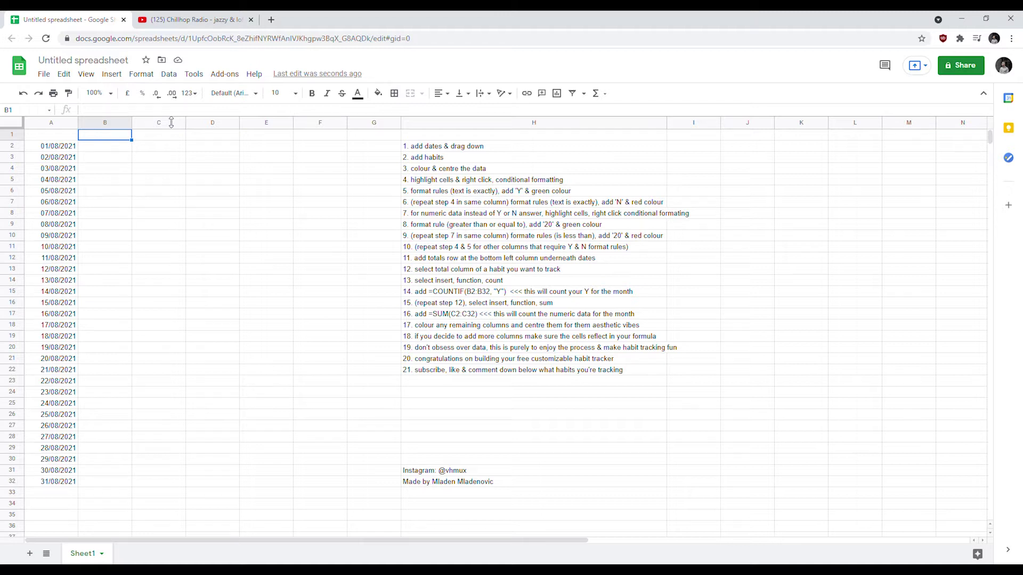
type("COLD SHOWER")
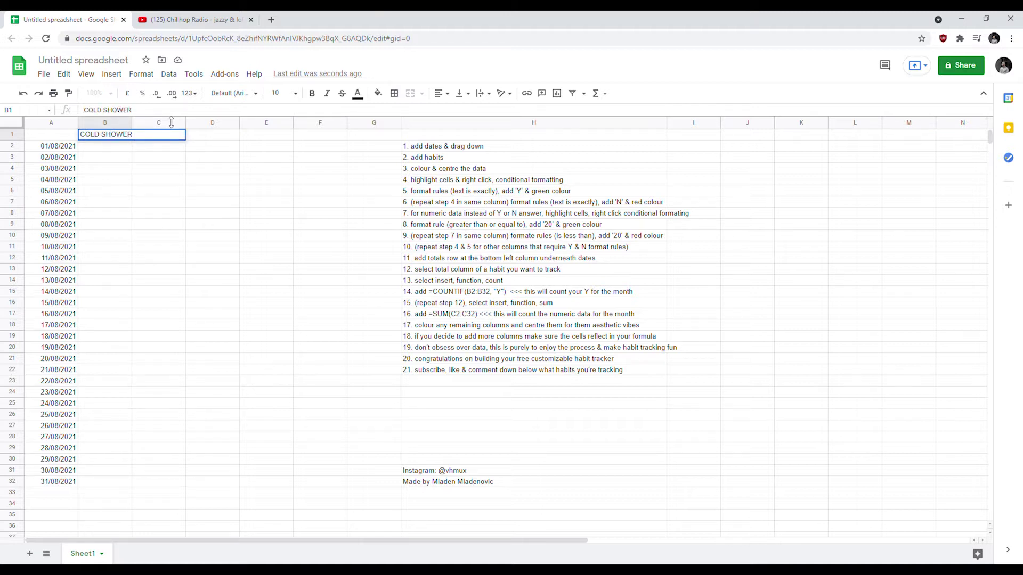
key("Tab")
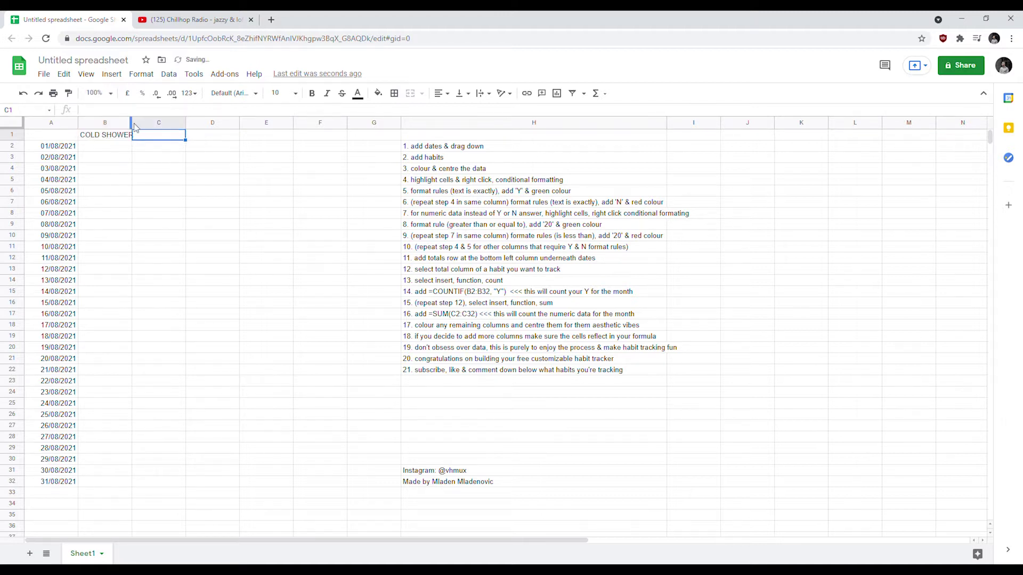
left_click_drag(137, 124, 142, 124)
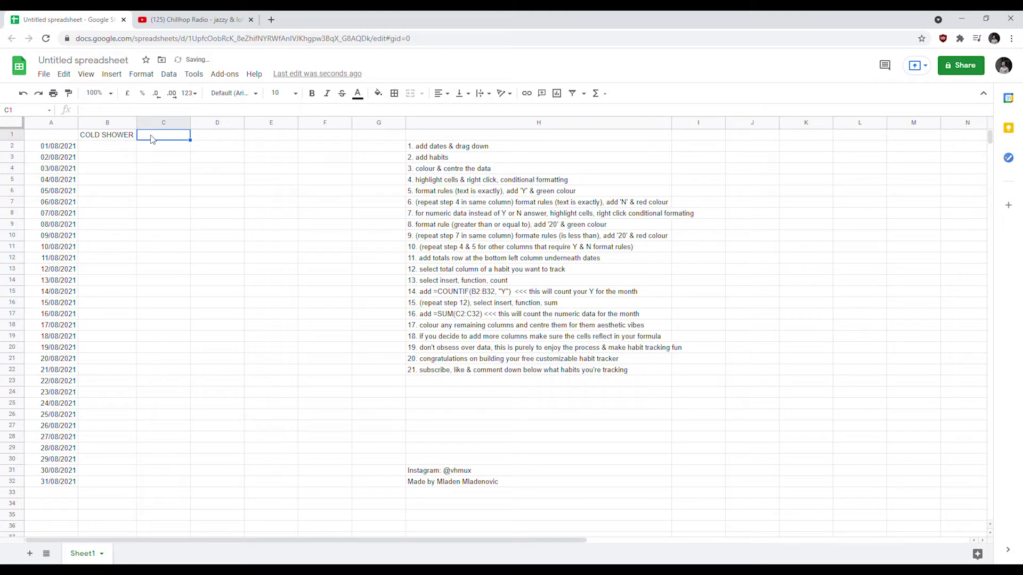
Add the habit headings WORKOUT in C1, MEDITATE in D1 and READ 20 PGS in E1
type("WORKOUT")
key("Tab")
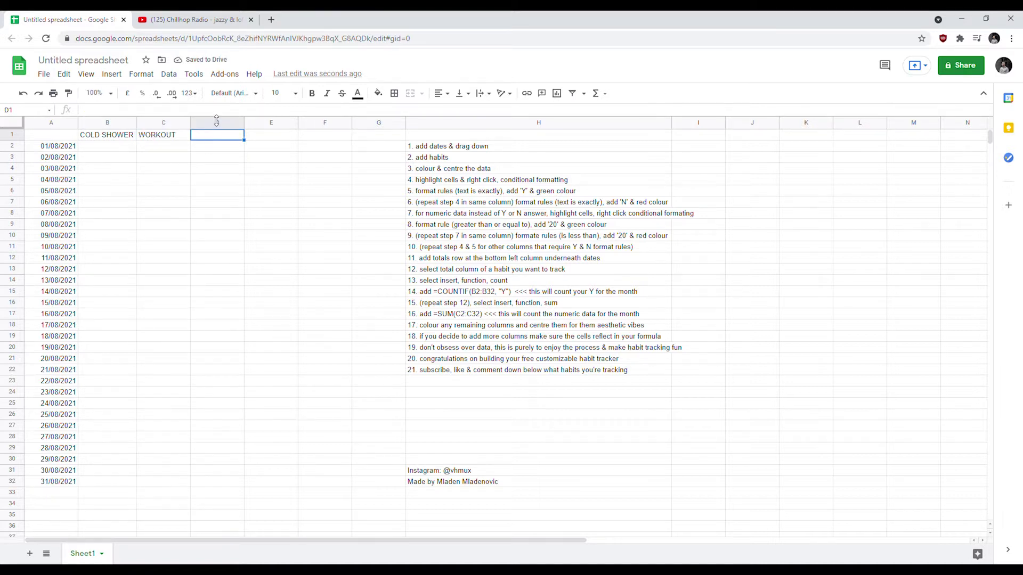
type("MEDITAT")
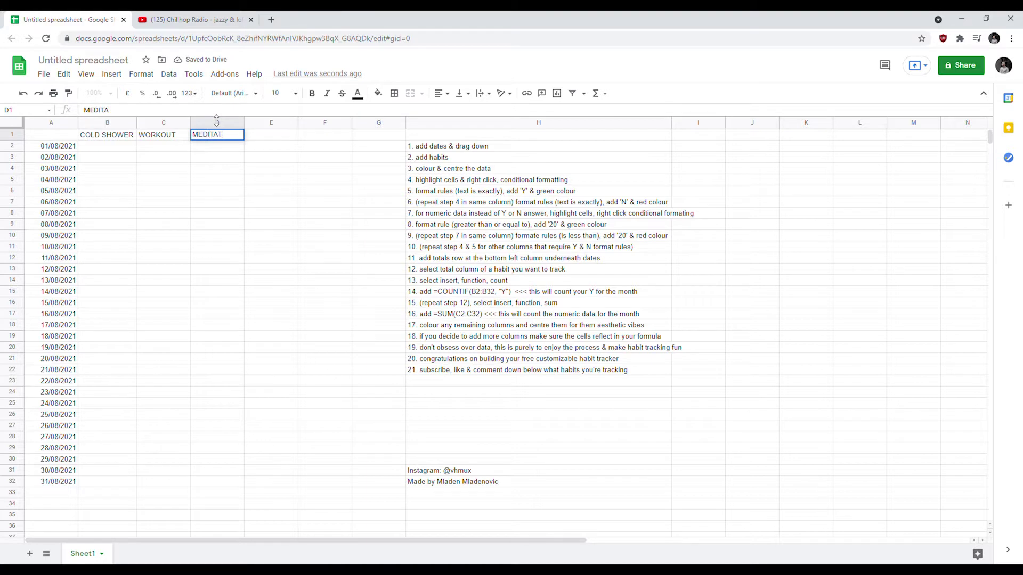
type("E")
key("Tab")
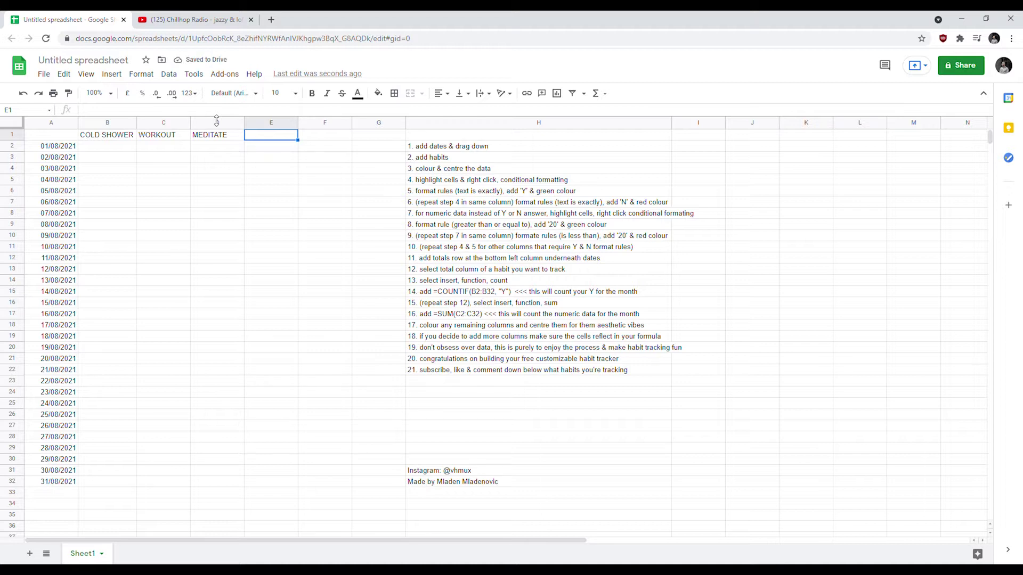
type("READ 20")
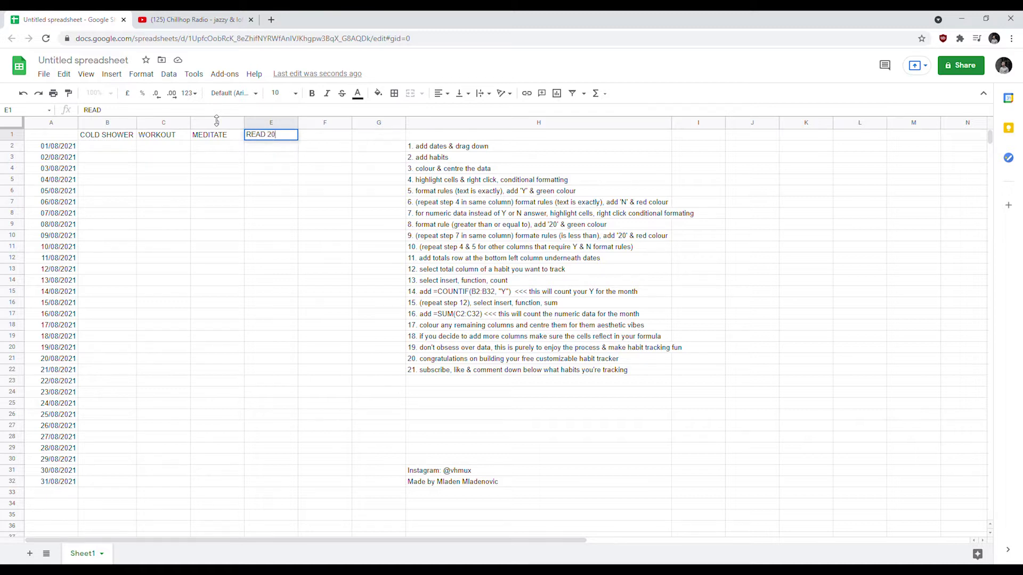
type(" PGS")
key("Tab")
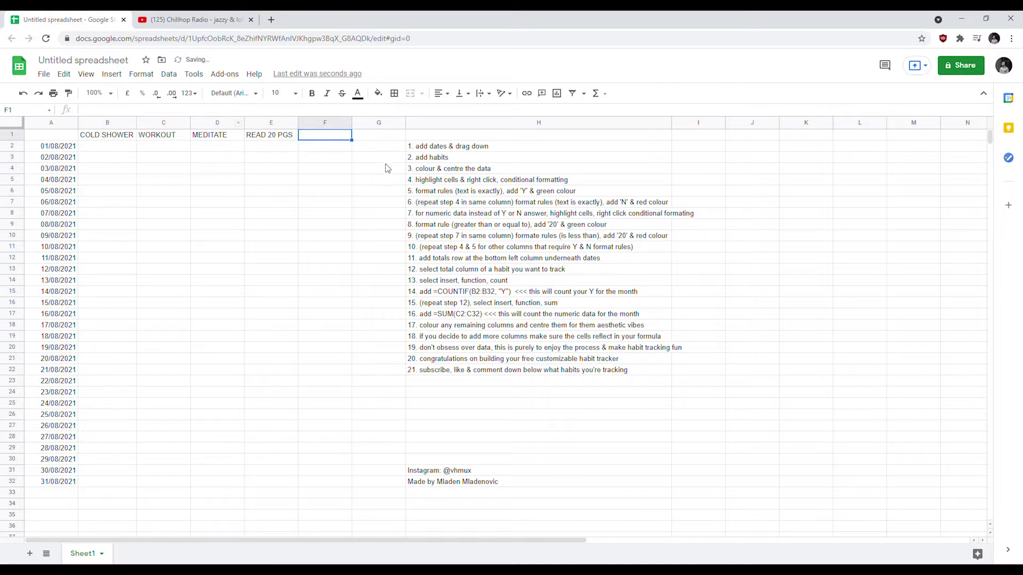
Centre the contents of the tracker range A1:E33 horizontally
left_click(442, 172)
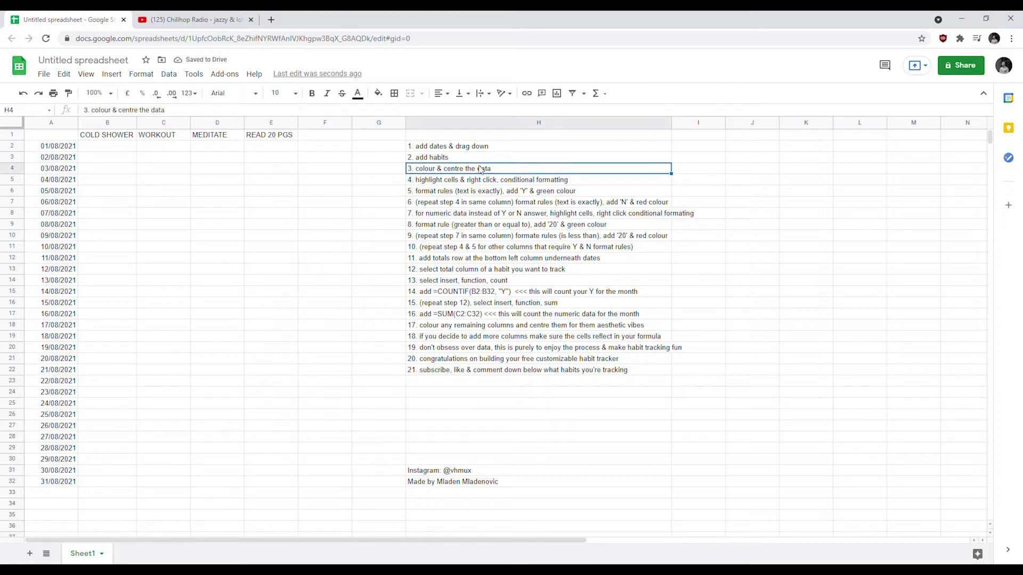
left_click(48, 136)
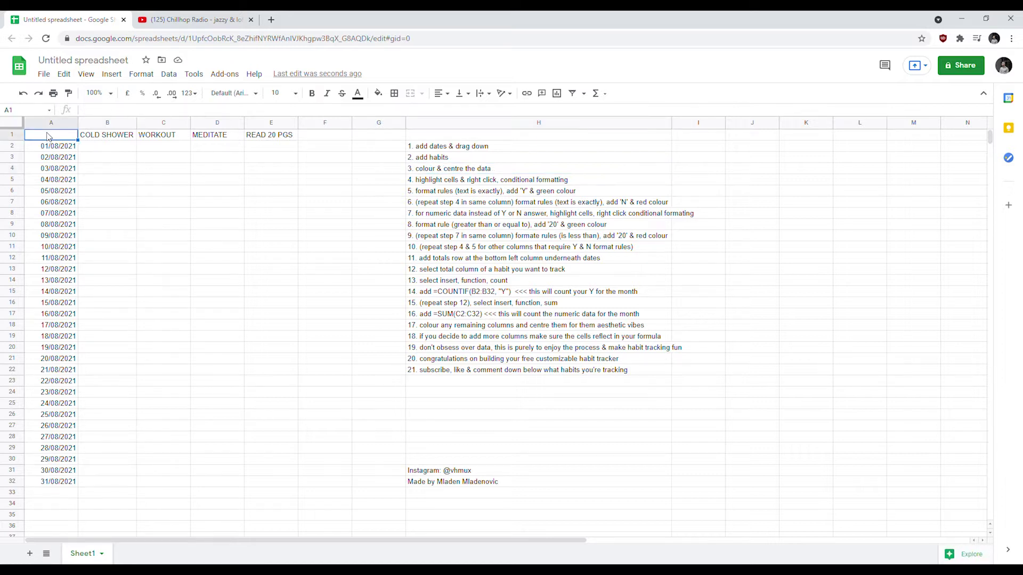
key("shift+Right")
key("shift+Down")
key("shift+Right")
key("shift+Down")
key("shift+Right")
key("shift+Down")
key("shift+Right")
key("shift+Down")
key("shift+Down")
key("shift+Down")
key("shift+Down")
key("shift+Down")
key("shift+Down")
key("shift+Down")
key("shift+Down")
key("shift+Down")
key("shift+Down")
key("shift+Down")
key("shift+Down")
key("shift+Down")
key("shift+Down")
key("shift+Down")
key("shift+Down")
key("shift+Down")
key("shift+Down")
key("shift+Down")
key("shift+Down")
key("shift+Down")
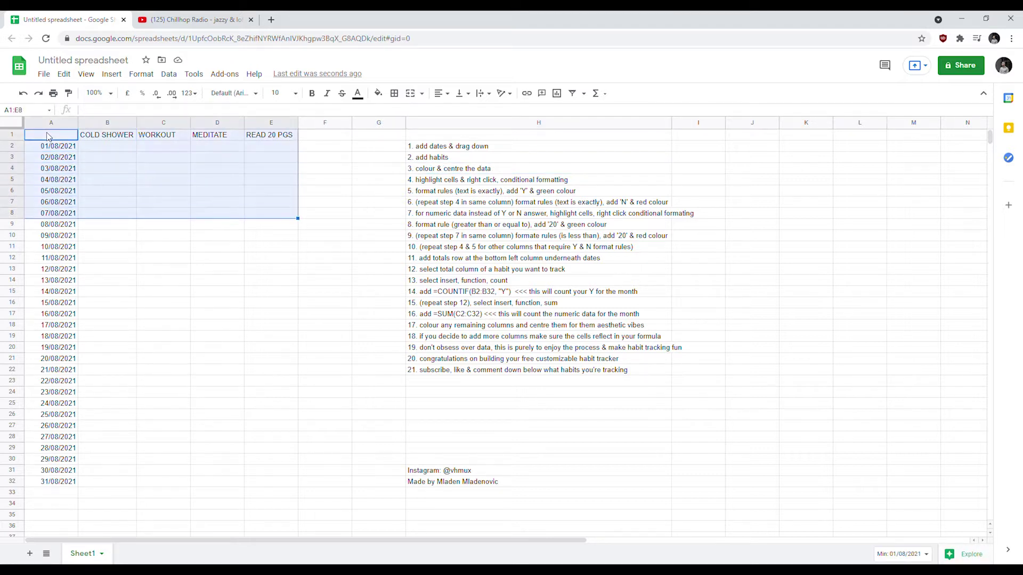
key("shift+Down")
key("shift+Down")
key("shift+Down")
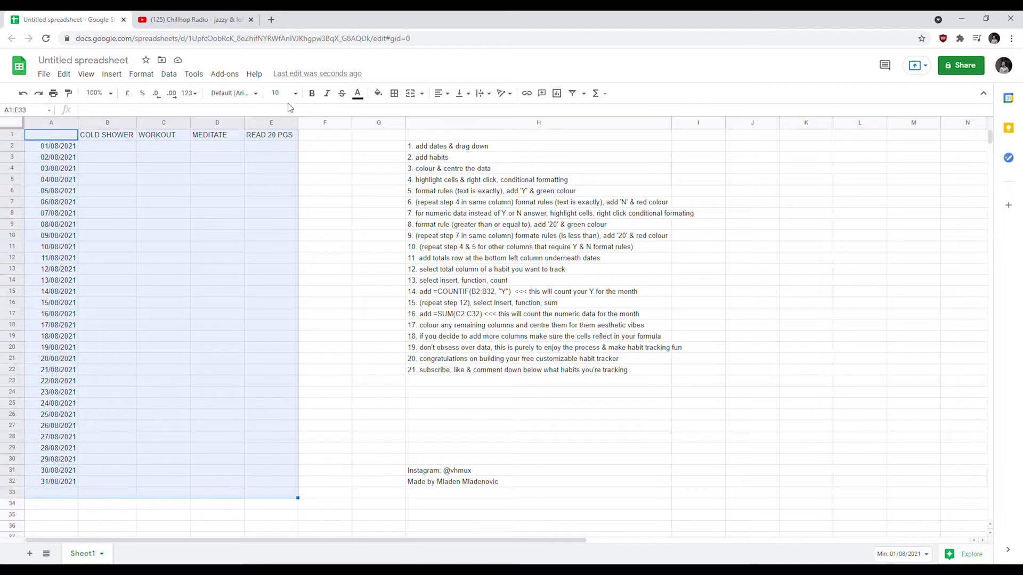
left_click(442, 93)
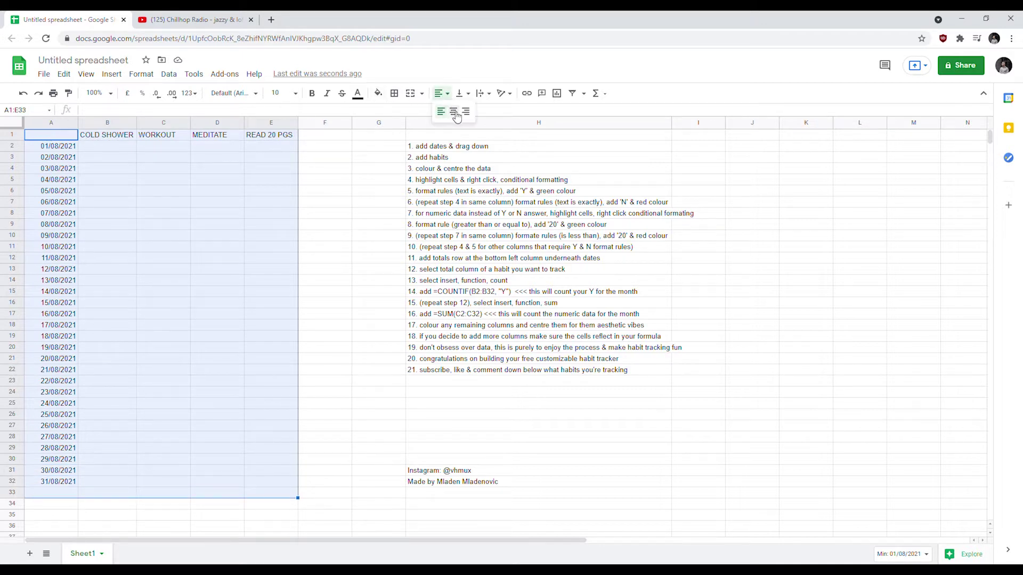
left_click(454, 112)
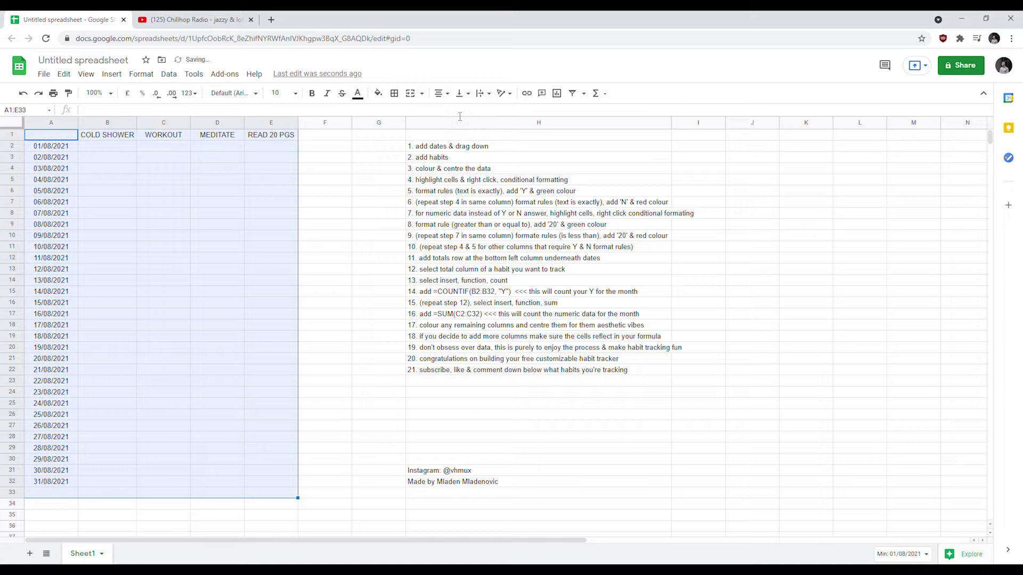
Give the habit headings in B1:E1 a light magenta fill and white text
left_click(118, 161)
left_click(106, 138)
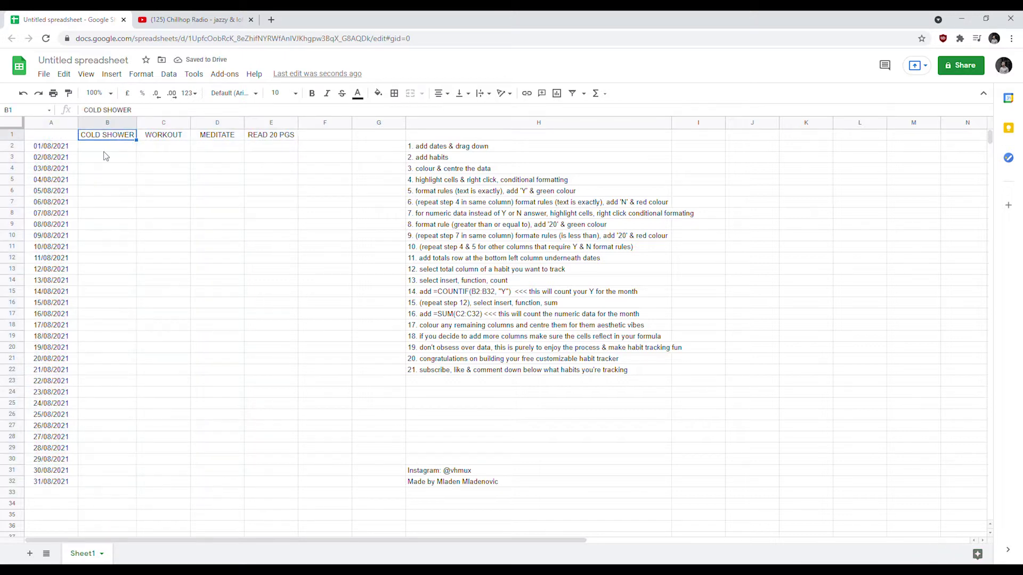
key("shift+Right")
key("shift+Right")
key("shift+Right")
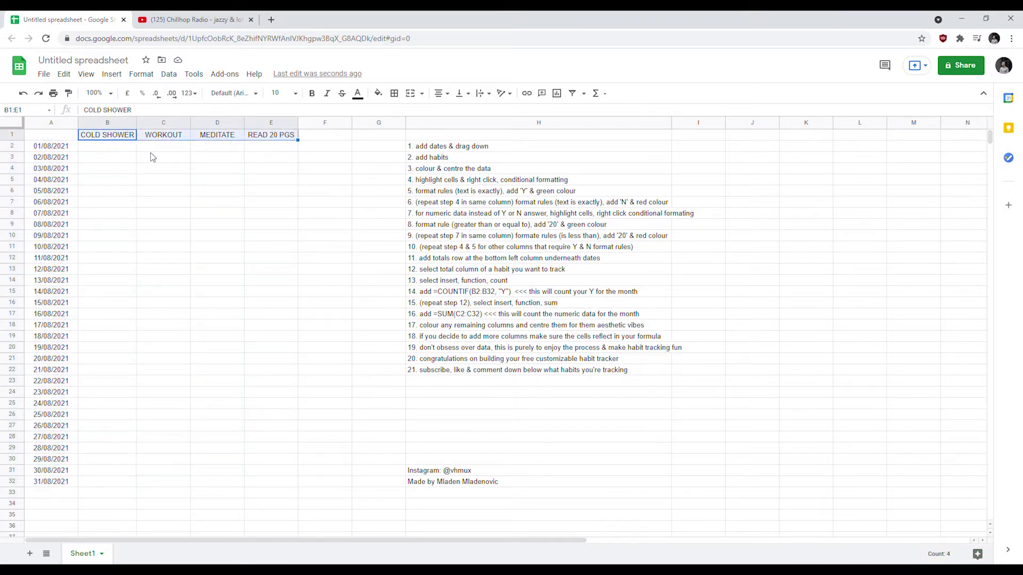
left_click(378, 94)
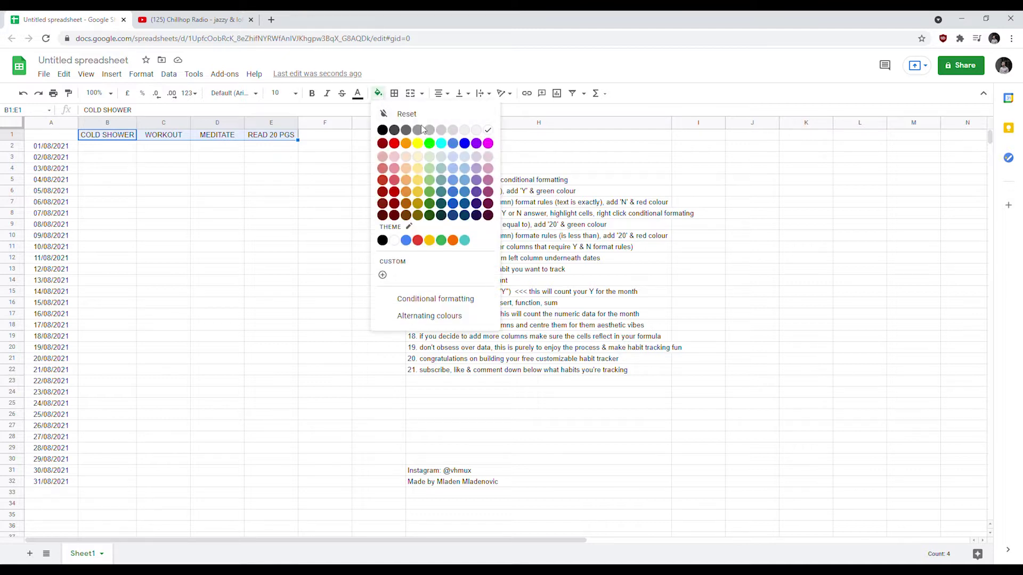
left_click(490, 169)
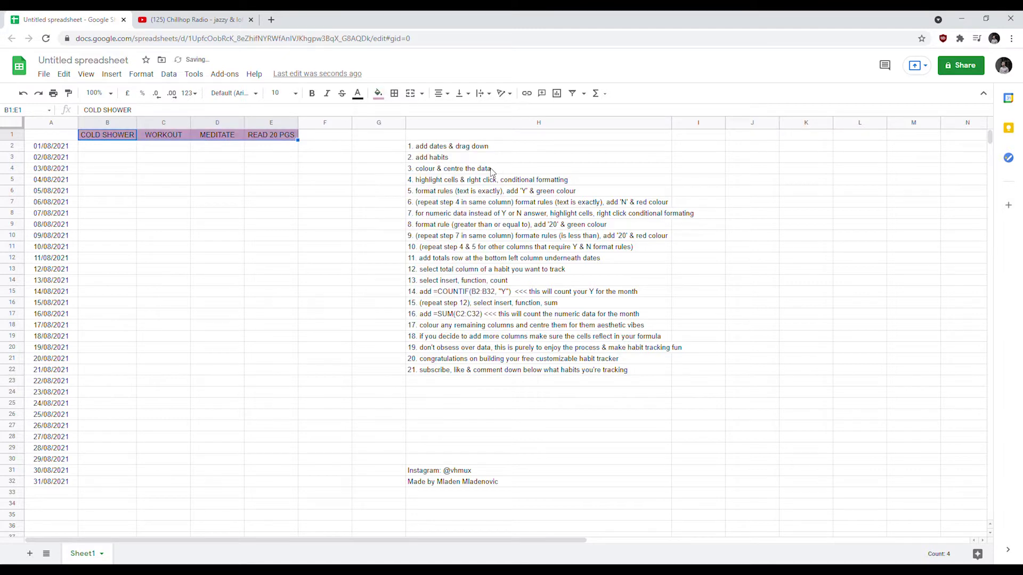
left_click(358, 94)
left_click(473, 133)
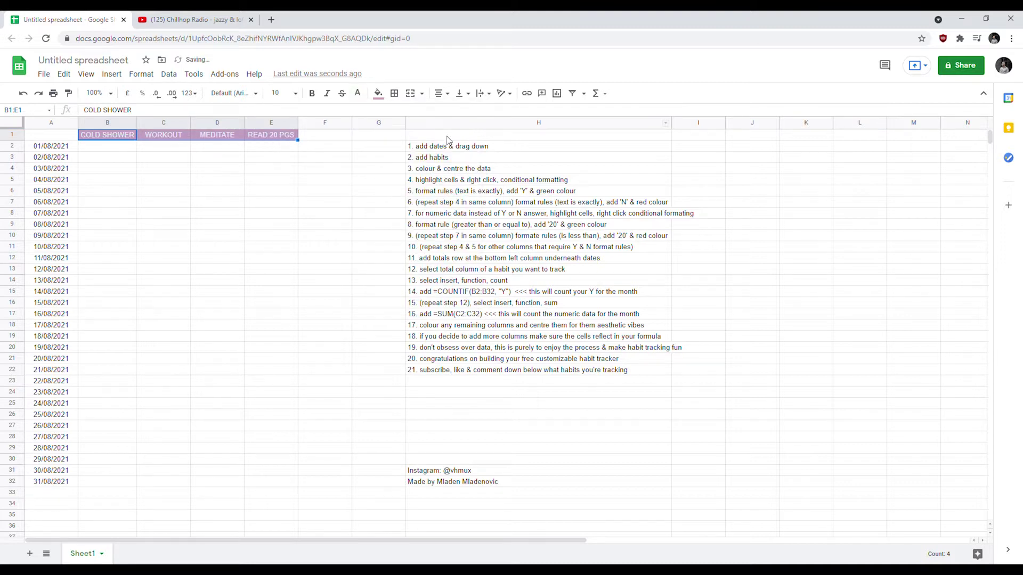
left_click(179, 160)
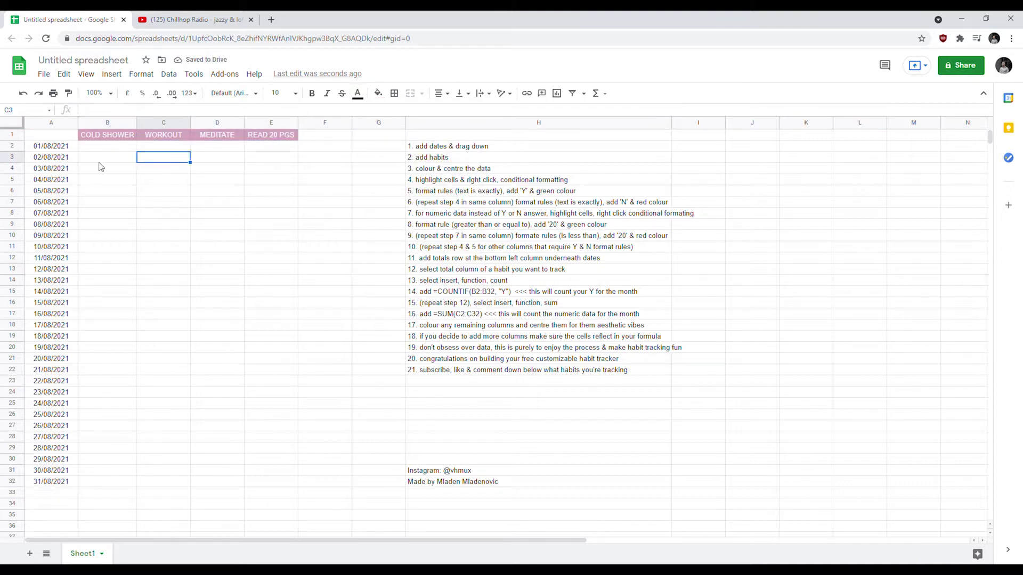
Give the dates in A2:A32 a light blue fill and white text
left_click(61, 151)
key("shift+Down")
key("shift+Down")
key("shift+Down")
key("shift+Down")
key("shift+Down")
key("shift+Down")
key("shift+Down")
key("shift+Down")
key("shift+Down")
key("shift+Down")
key("shift+Down")
key("shift+Down")
key("shift+Down")
key("shift+Down")
key("shift+Down")
key("shift+Down")
key("shift+Down")
key("shift+Down")
key("shift+Down")
key("shift+Down")
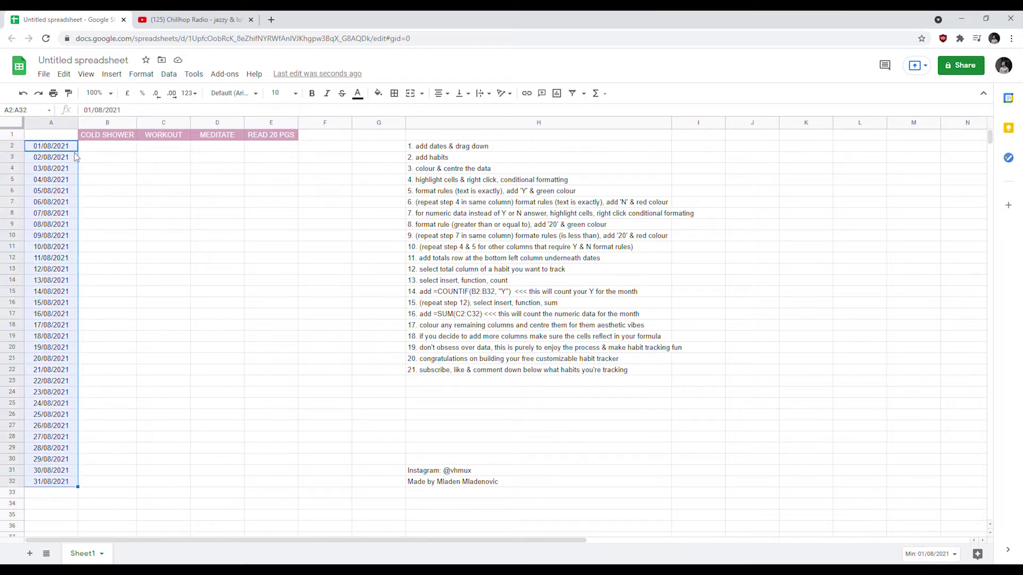
left_click(379, 95)
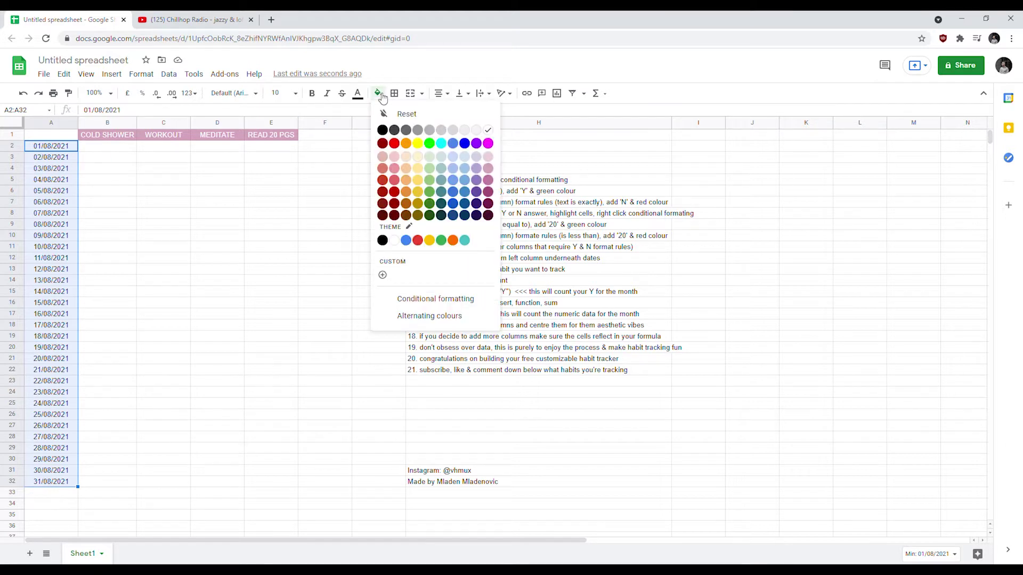
left_click(467, 169)
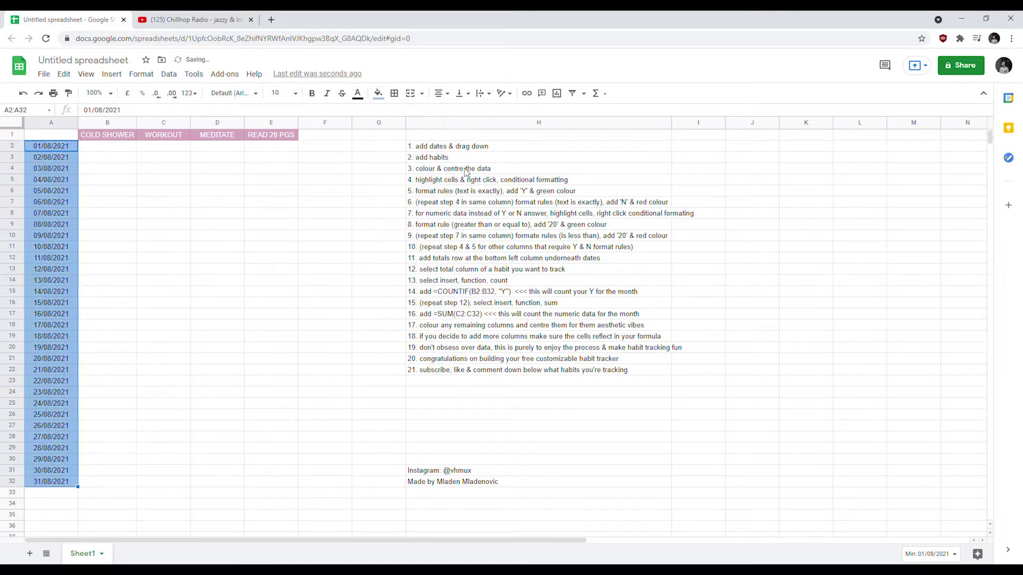
left_click(357, 95)
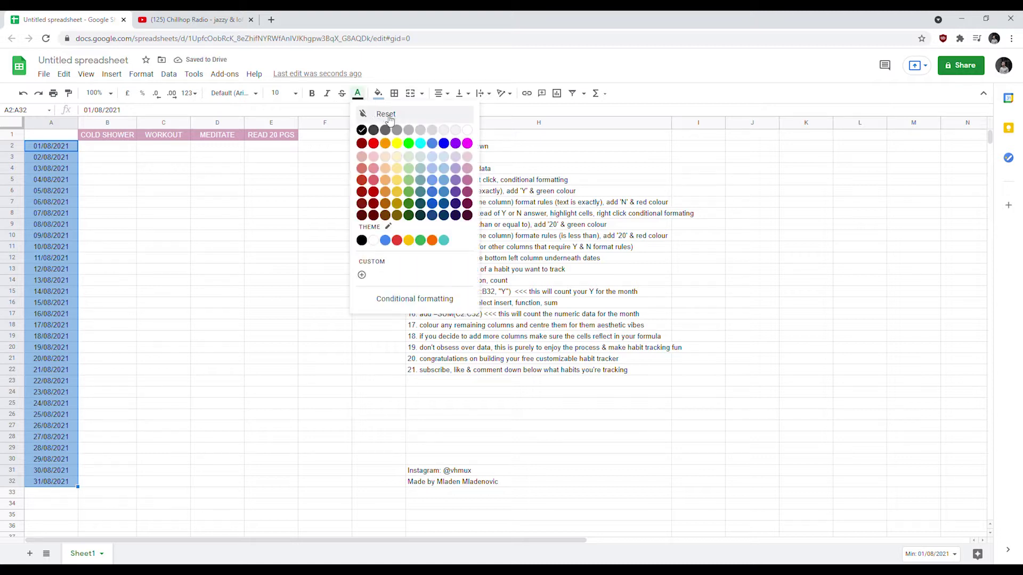
left_click(467, 130)
left_click(218, 191)
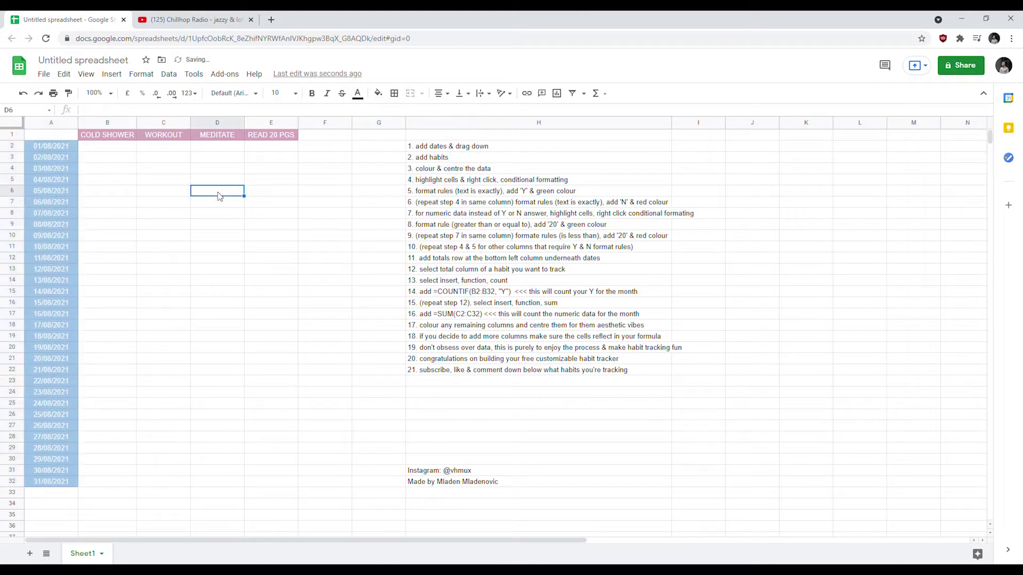
Add a conditional formatting rule to the COLD SHOWER cells B2:B32 that colours text exactly "Y" green
left_click(452, 184)
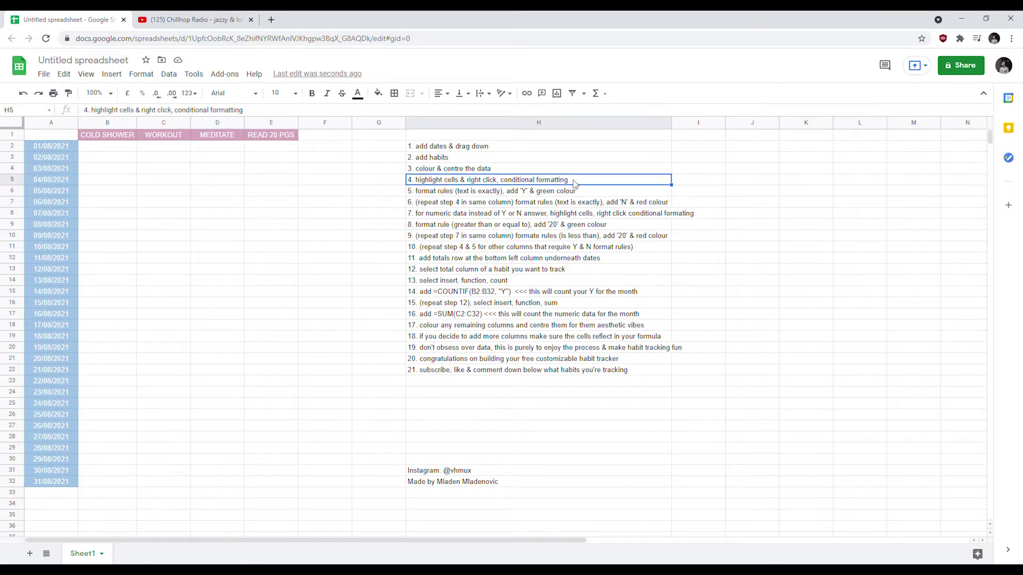
left_click(114, 151)
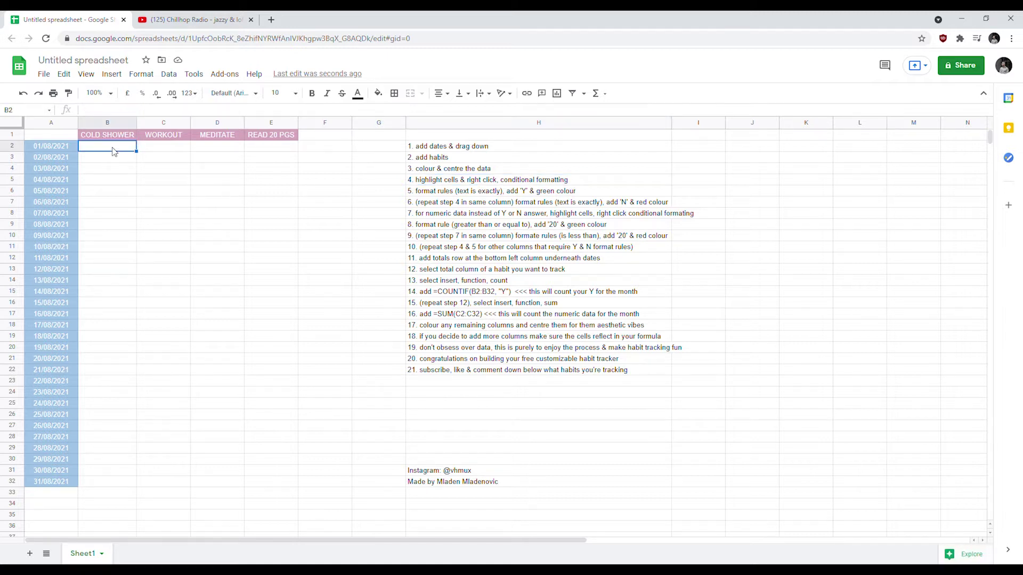
key("shift+Down")
key("shift+Down")
key("shift+Down")
key("shift+Down")
key("shift+Down")
key("shift+Down")
key("shift+Down")
key("shift+Down")
key("shift+Down")
key("shift+Down")
key("shift+Down")
key("shift+Down")
key("shift+Down")
key("shift+Down")
key("shift+Down")
key("shift+Down")
key("shift+Down")
key("shift+Down")
key("shift+Down")
key("shift+Down")
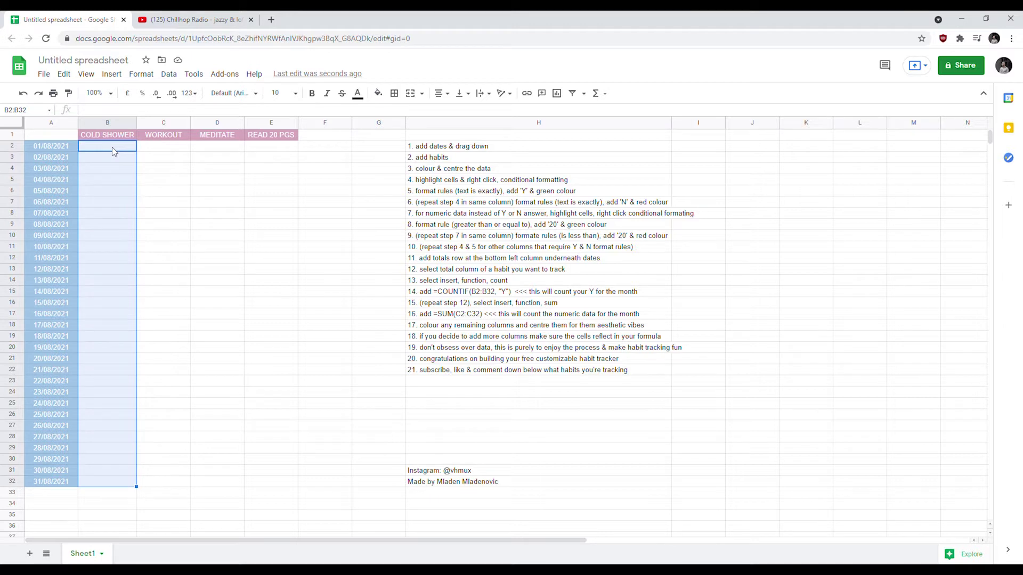
right_click(106, 202)
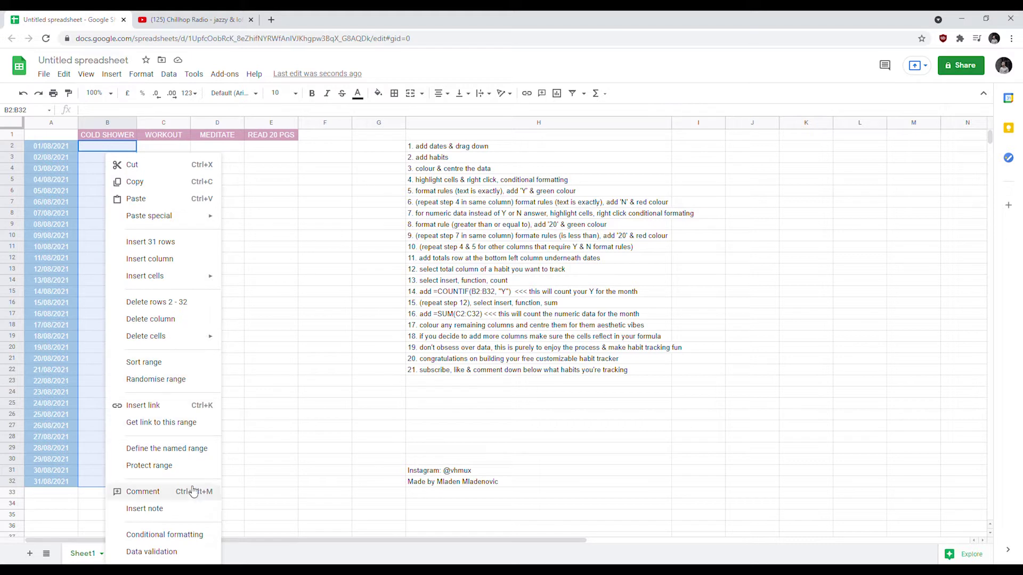
left_click(183, 536)
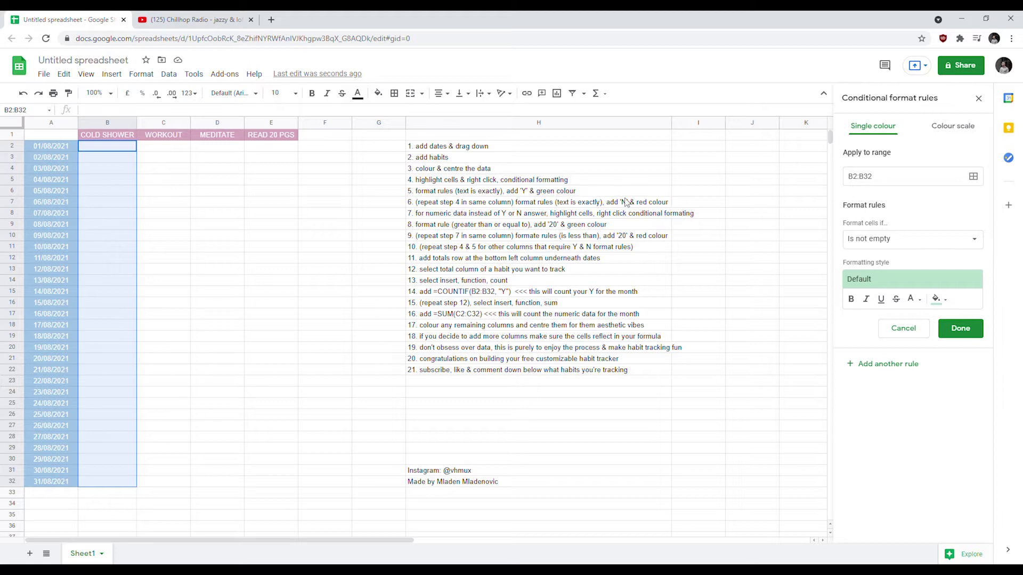
left_click(899, 244)
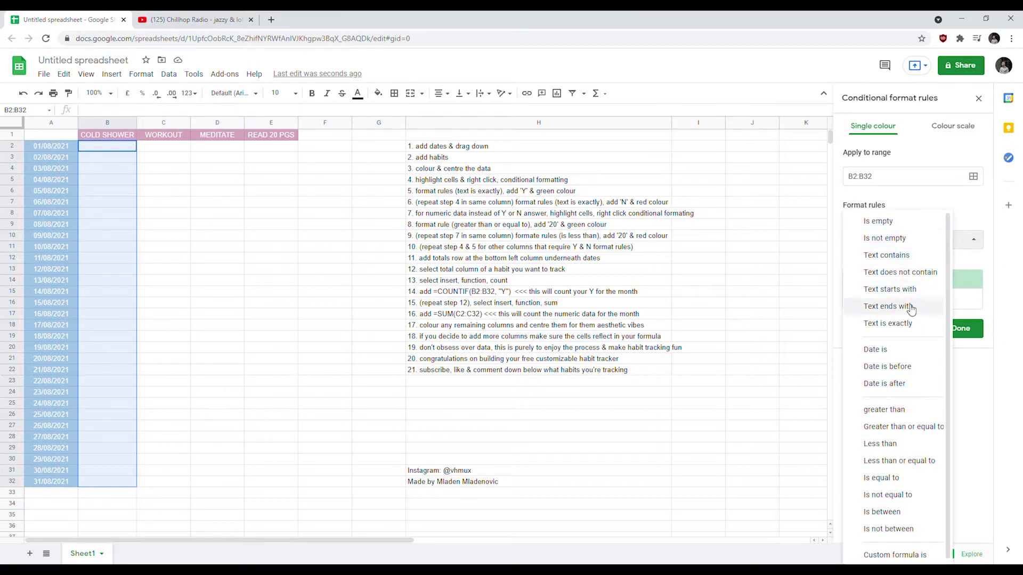
left_click(887, 324)
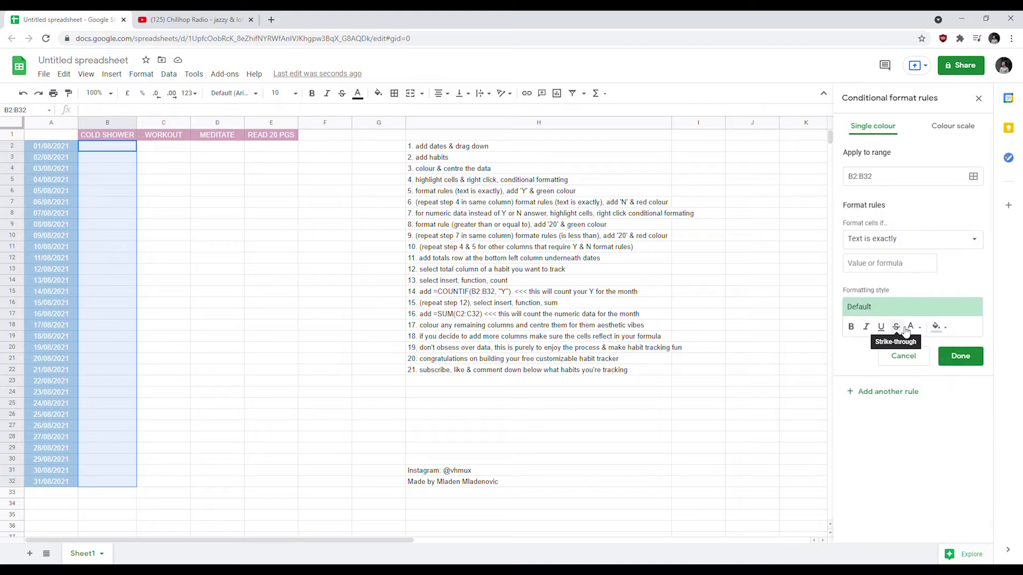
left_click(874, 267)
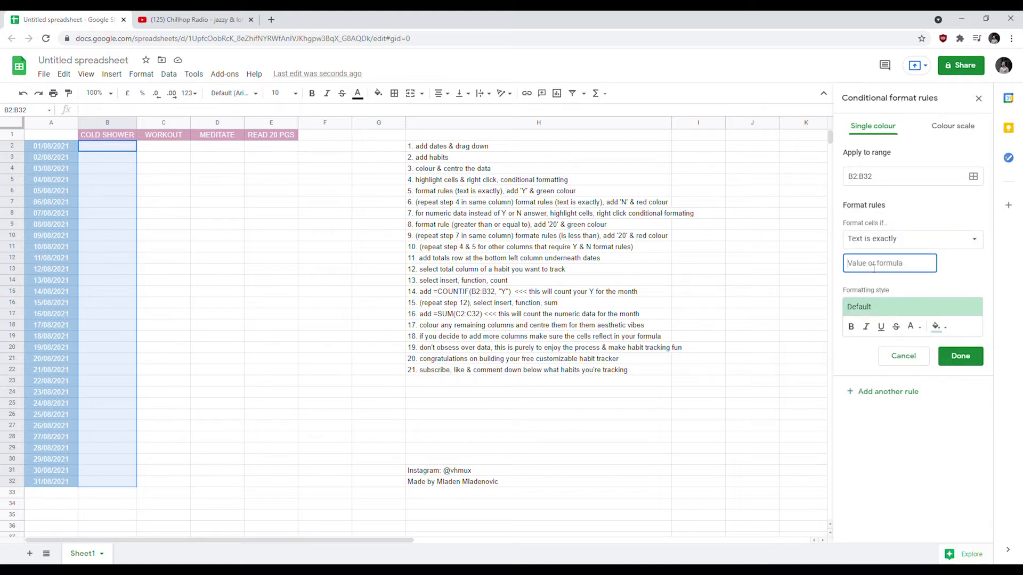
type("Y")
left_click(961, 361)
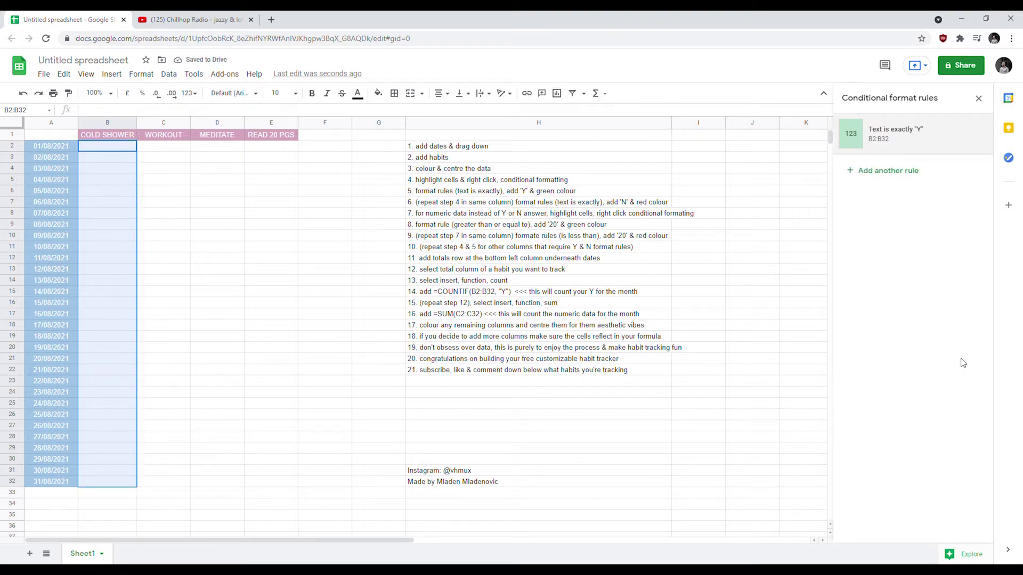
Add a second rule for B2:B32 that colours cells red when the text is exactly "N"
left_click(882, 172)
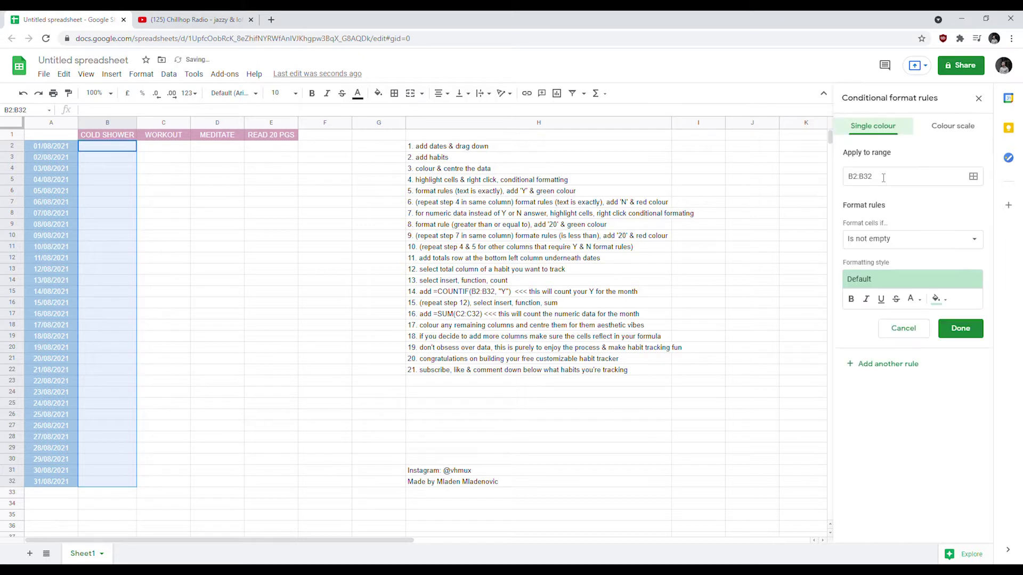
left_click(899, 243)
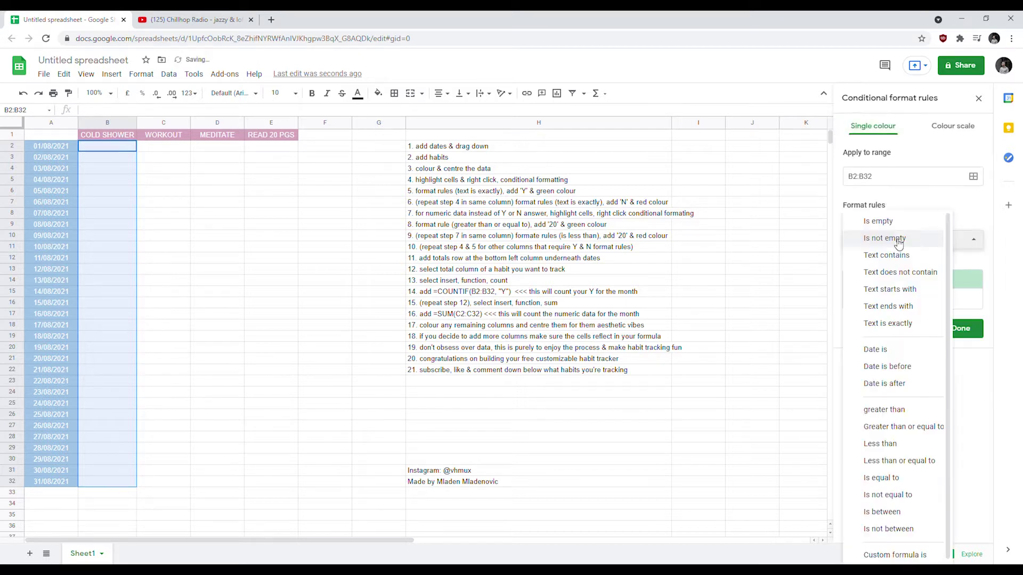
left_click(911, 323)
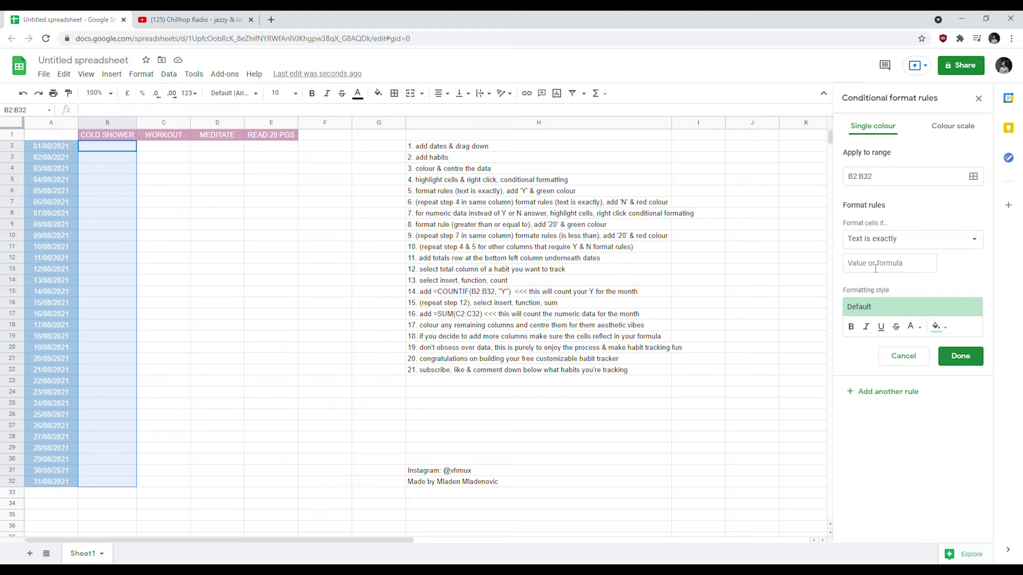
left_click(875, 268)
type("N")
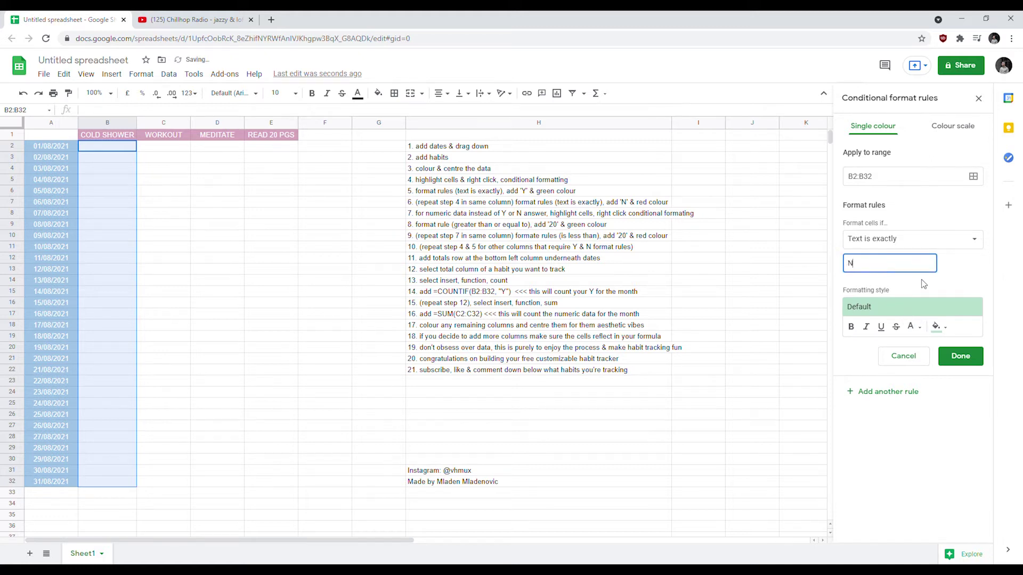
left_click(925, 308)
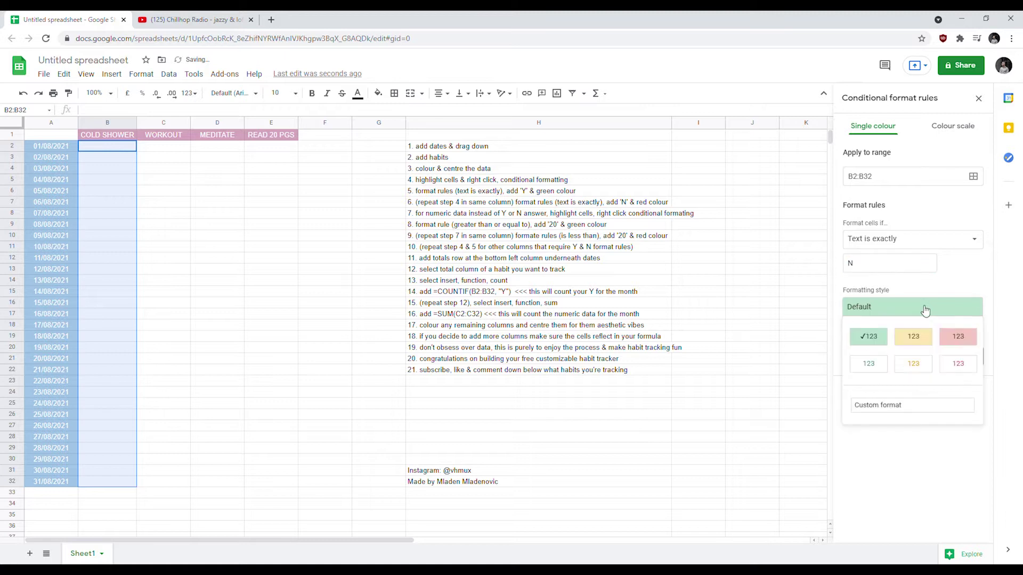
left_click(957, 337)
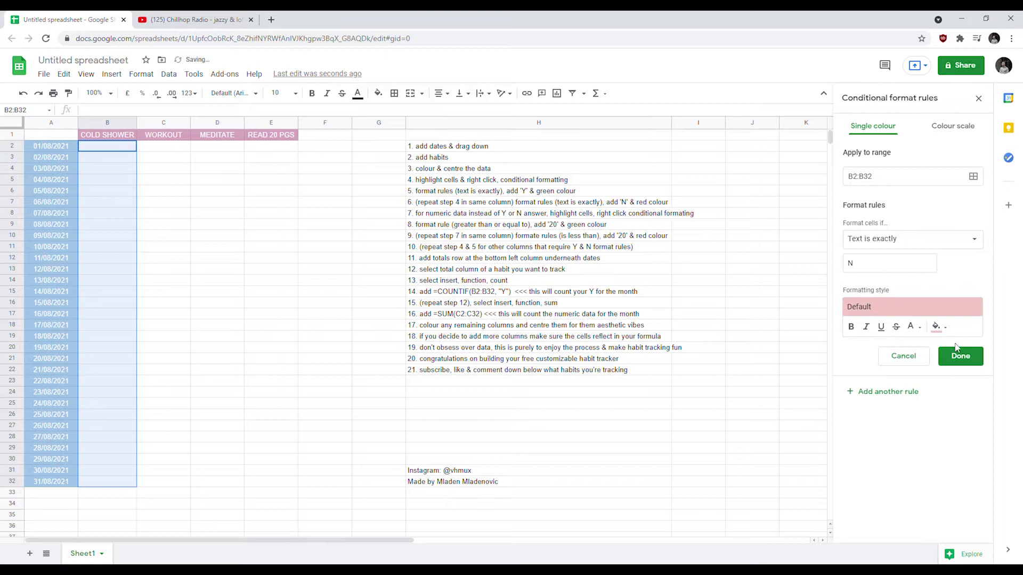
left_click(961, 356)
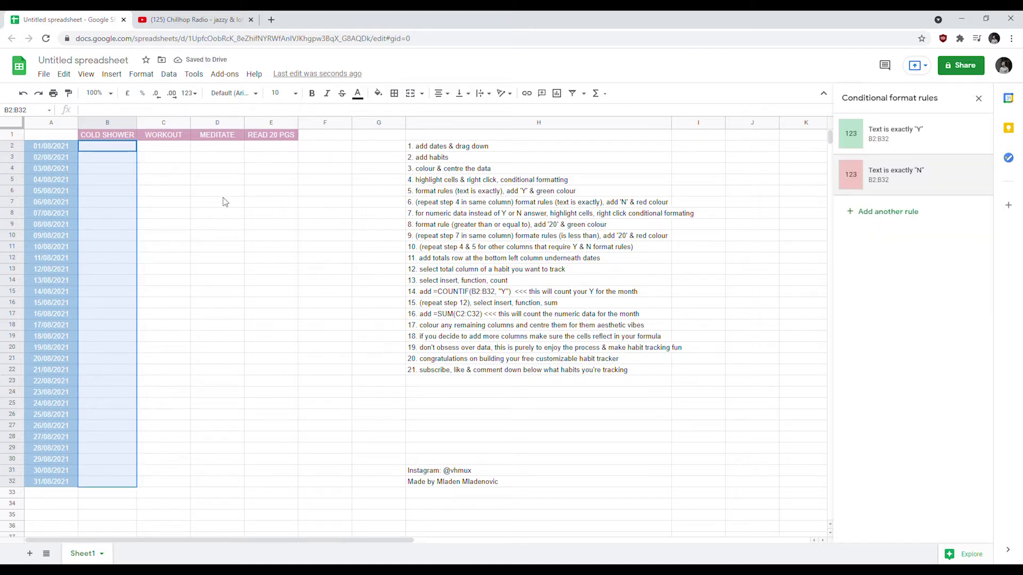
Fill the COLD SHOWER entries in B2:B8 with Y, N, Y, Y, Y, Y and N
left_click(102, 149)
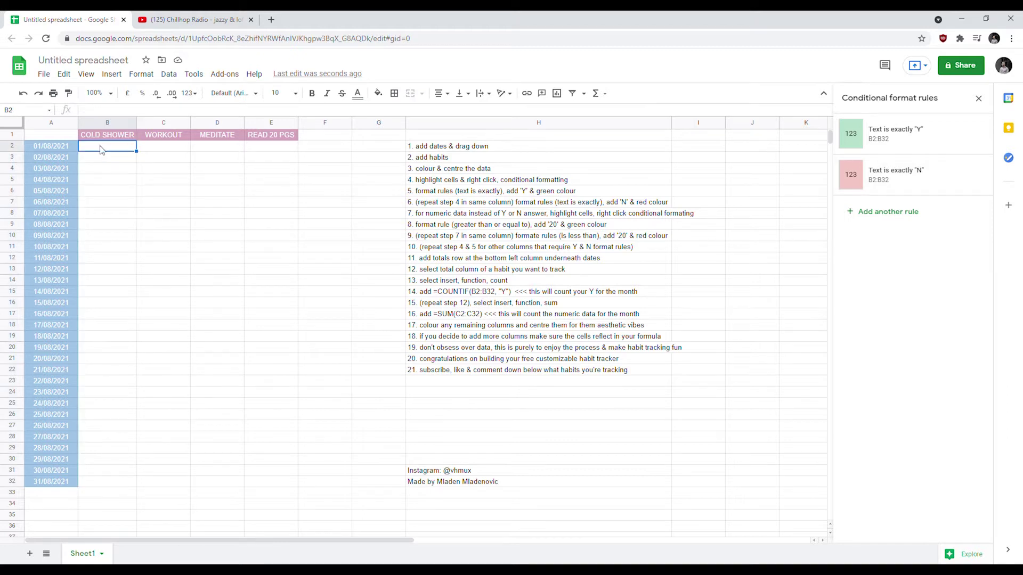
type("Y")
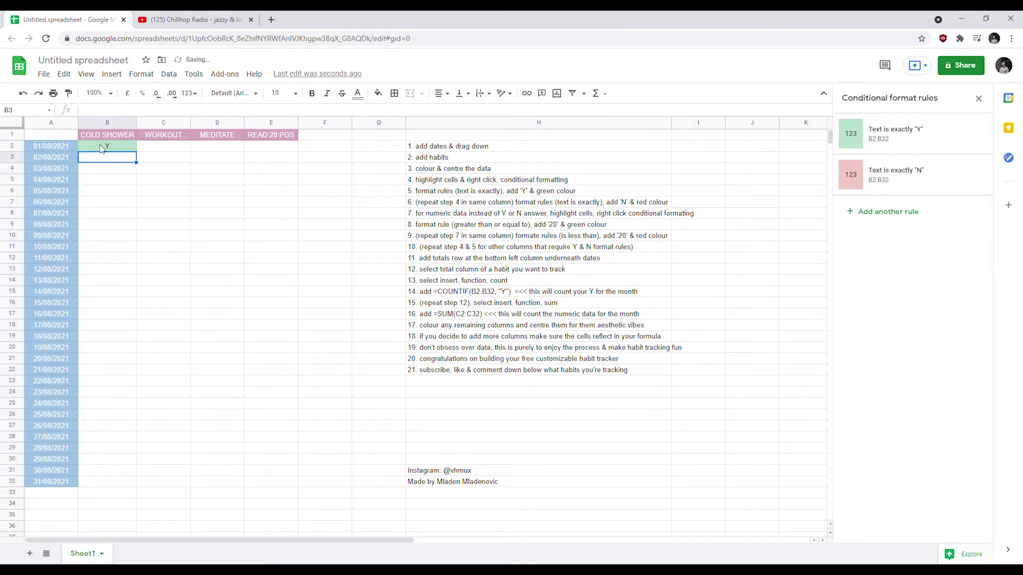
type("N")
key("Return")
type("Y")
key("Return")
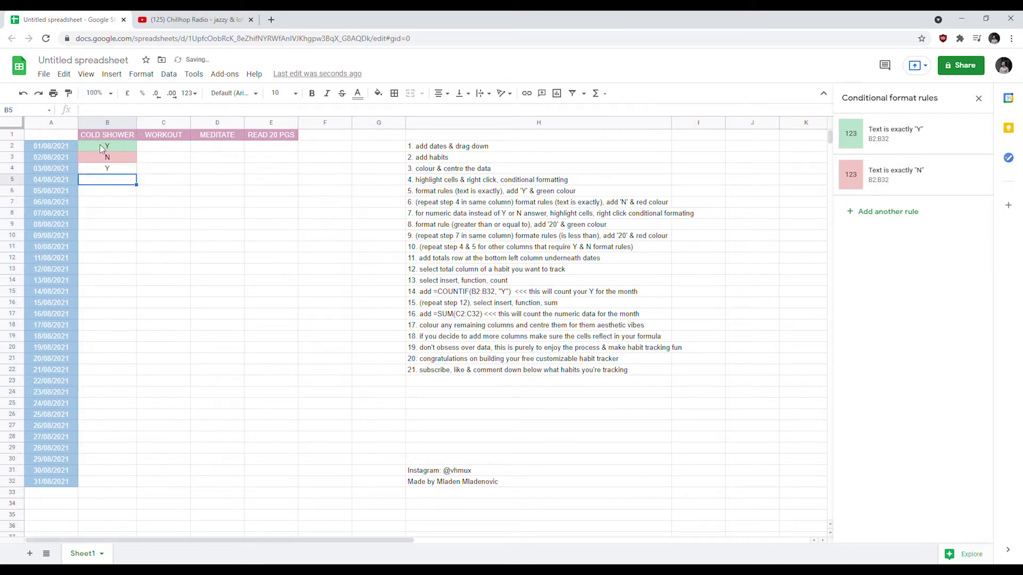
type("Y")
key("Return")
type("Y")
key("Return")
type("Y")
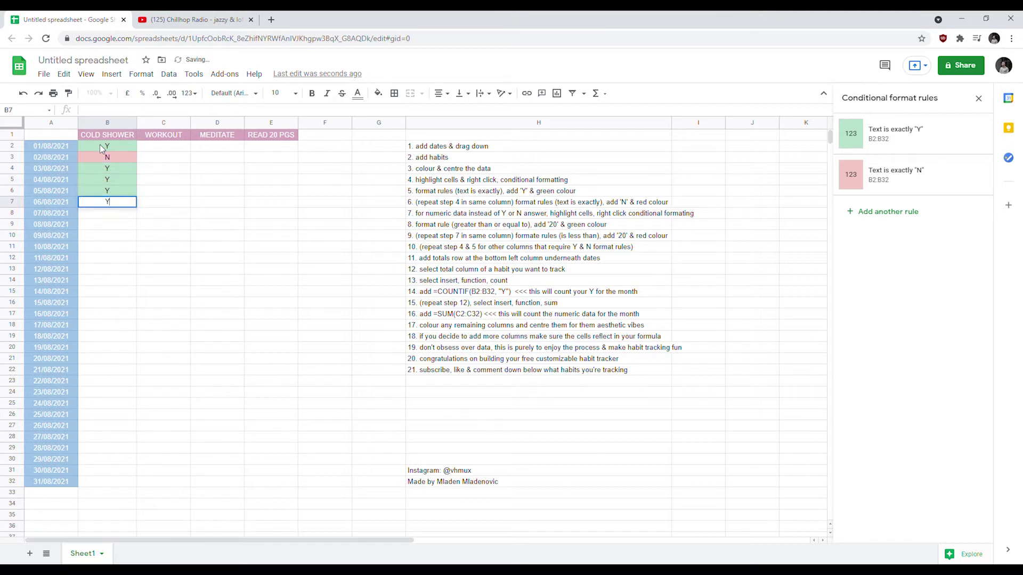
key("Return")
type("N")
key("Return")
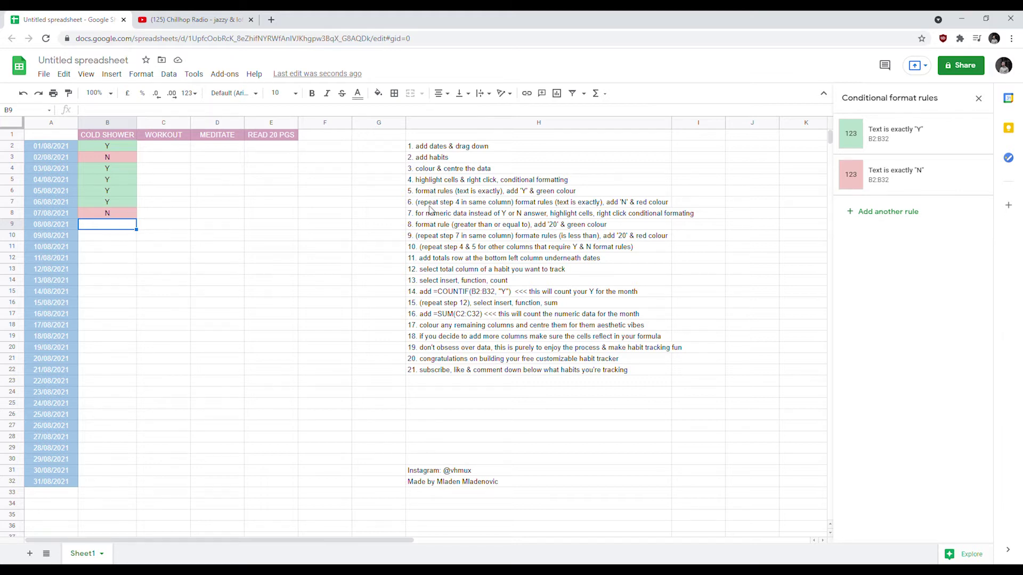
Review instructions 6 to 9 in column H against the WORKOUT and MEDITATE columns
left_click(429, 205)
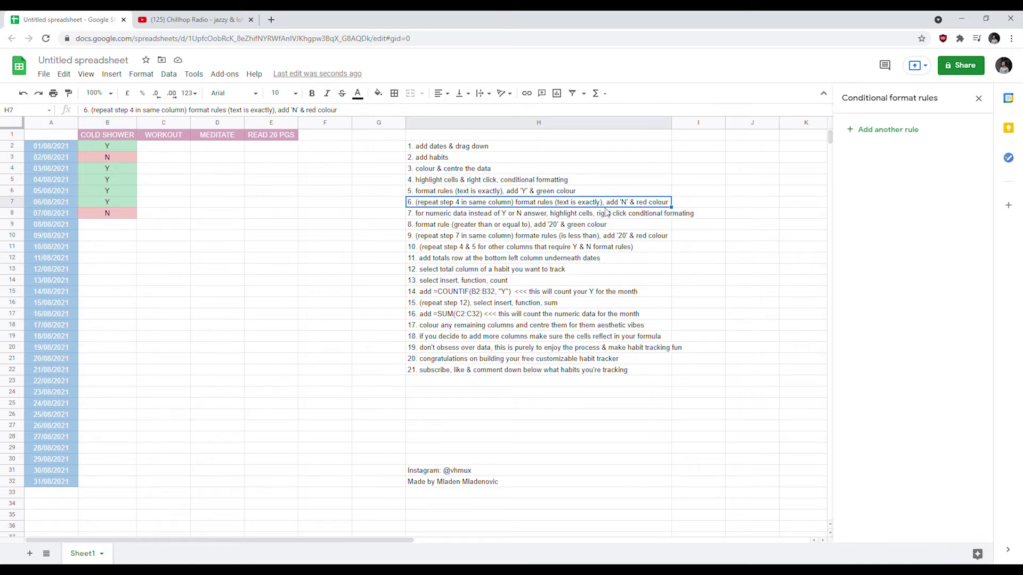
left_click(167, 150)
left_click(213, 148)
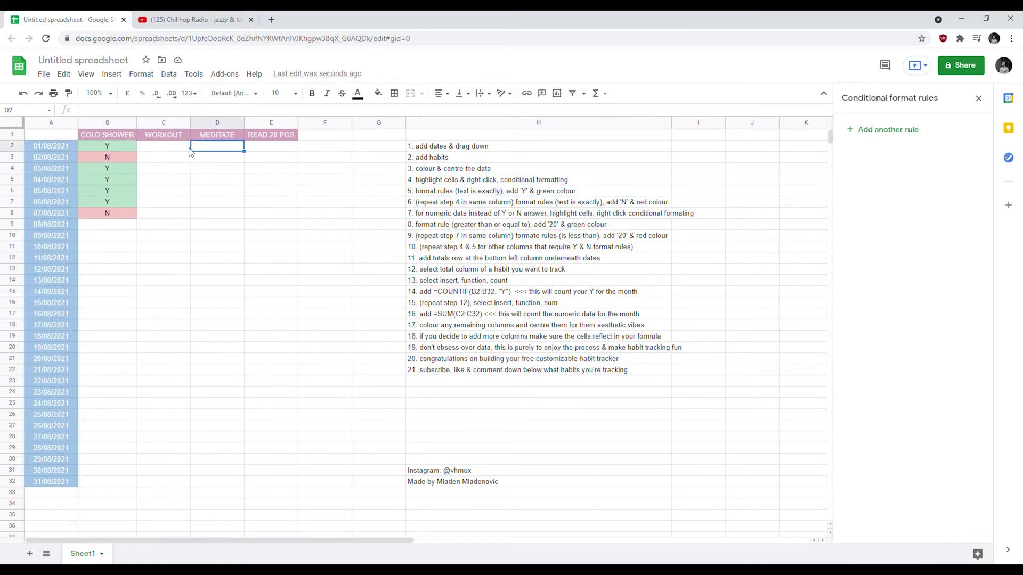
left_click(178, 146)
left_click(227, 151)
left_click(426, 238)
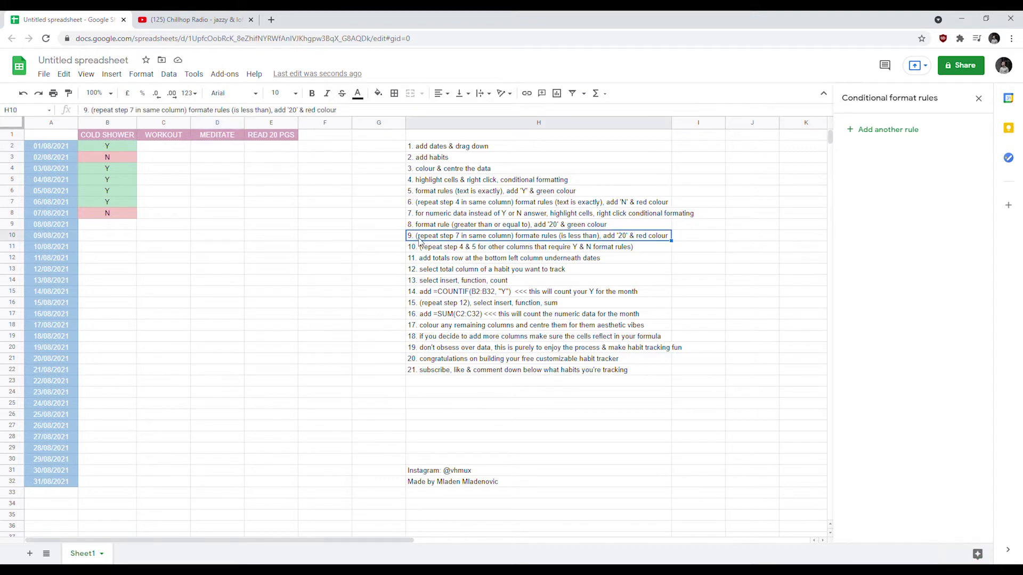
left_click(380, 207)
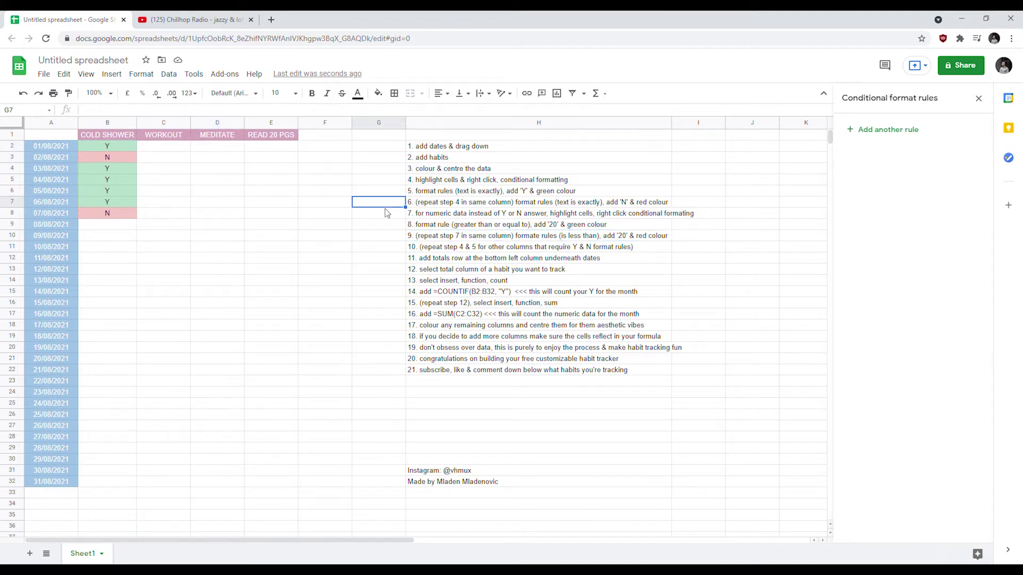
left_click(418, 214)
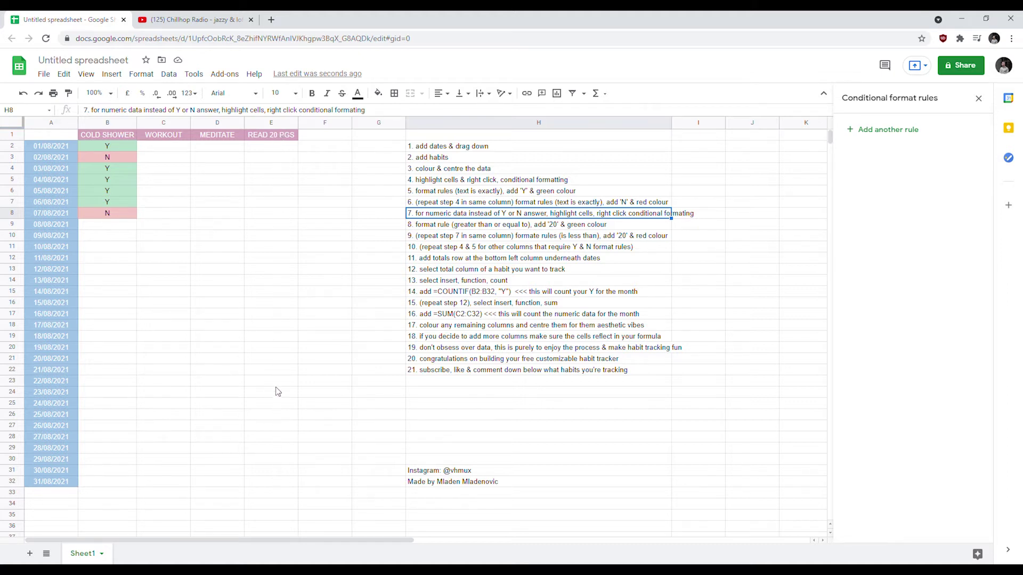
Add a conditional formatting rule to the READ 20 PGS cells E2:E32 that colours values greater than or equal to 20 green
left_click(268, 152)
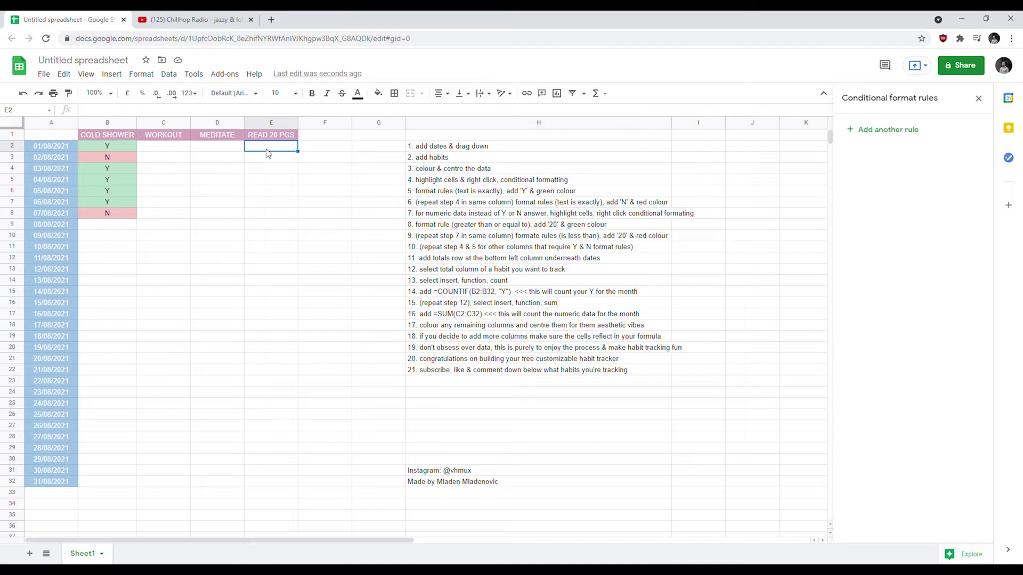
key("shift+Down")
key("shift+Down")
key("shift+Down")
key("shift+Down")
key("shift+Down")
key("shift+Down")
key("shift+Down")
key("shift+Down")
key("shift+Down")
key("shift+Down")
key("shift+Down")
key("shift+Down")
key("shift+Down")
key("shift+Down")
key("shift+Down")
key("shift+Down")
key("shift+Down")
key("shift+Down")
key("shift+Down")
key("shift+Down")
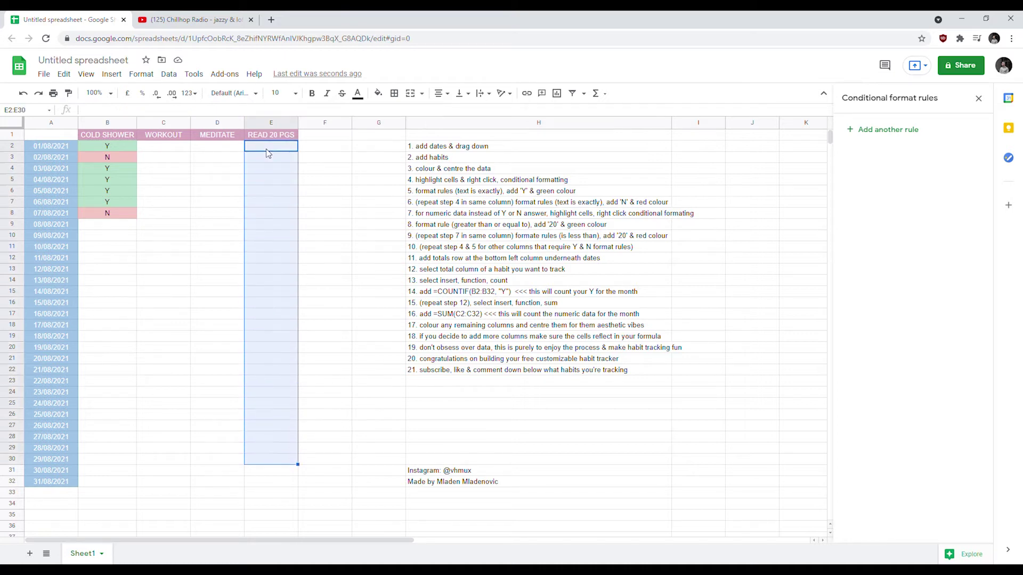
key("shift+Down")
key("shift+Down")
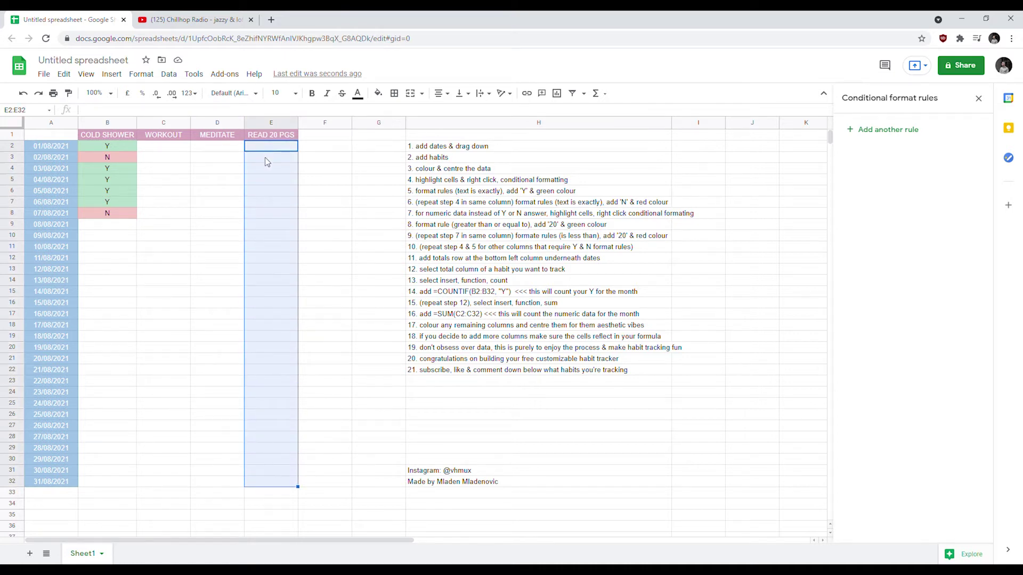
right_click(276, 255)
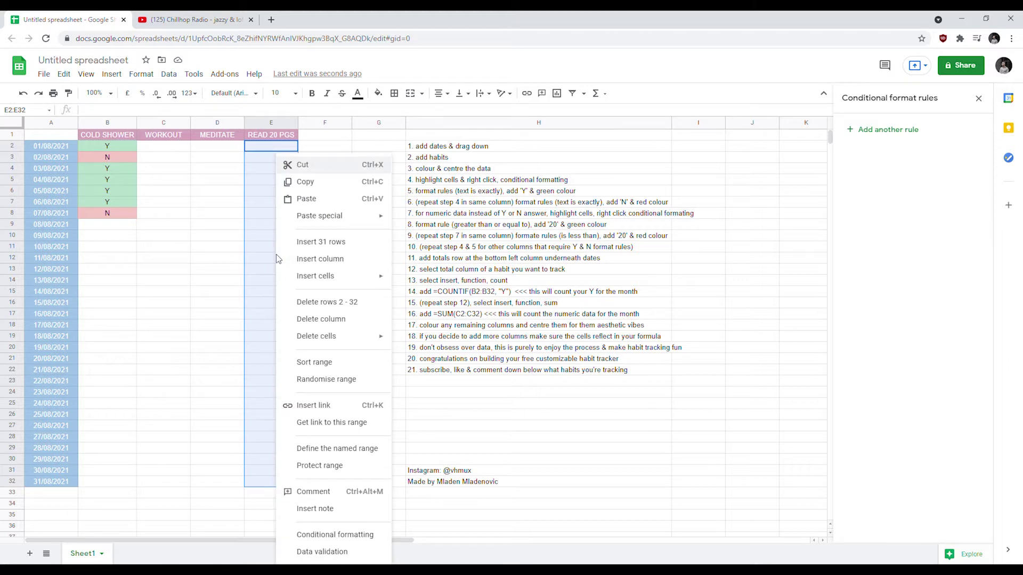
left_click(344, 537)
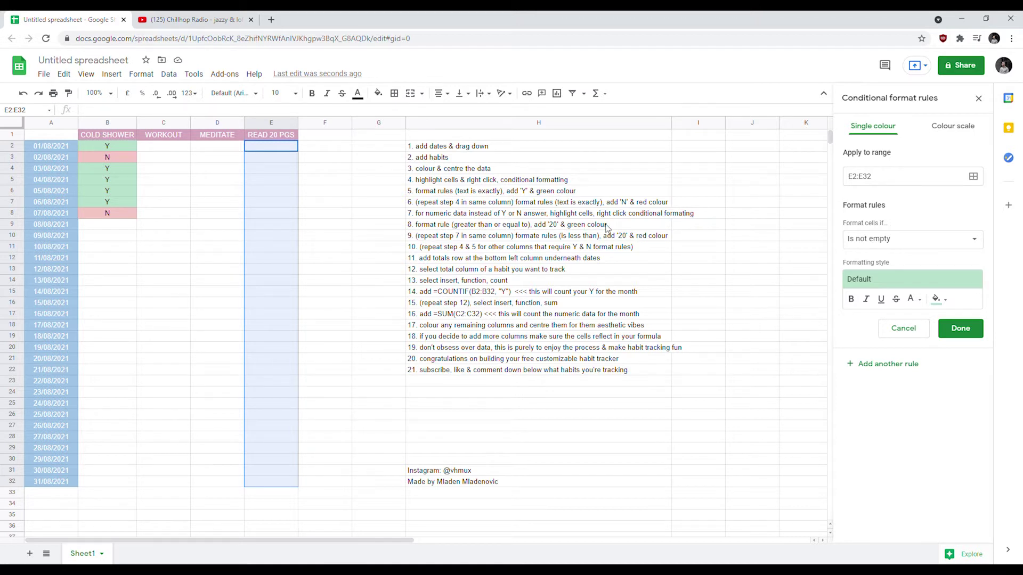
left_click(878, 244)
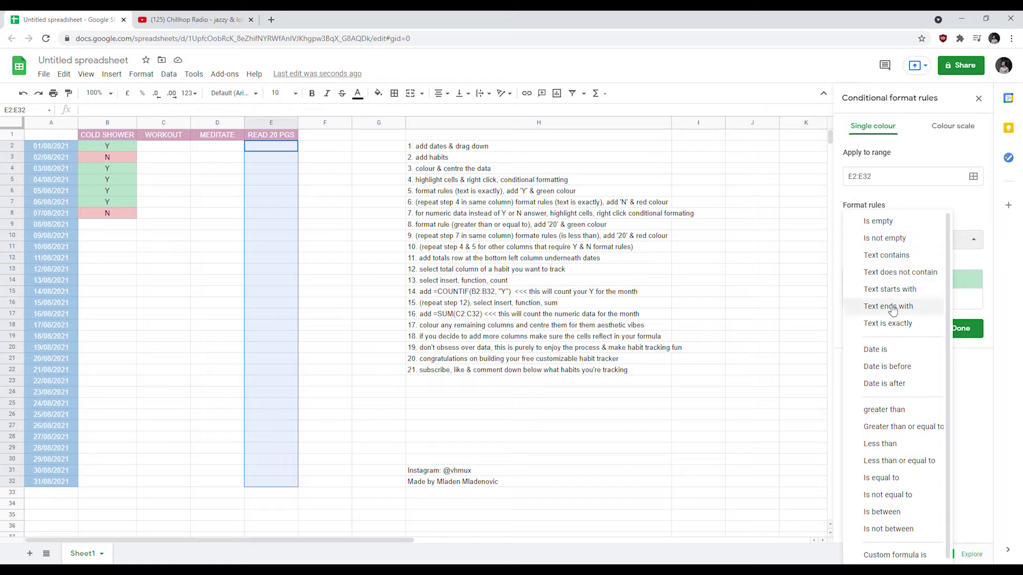
left_click(913, 431)
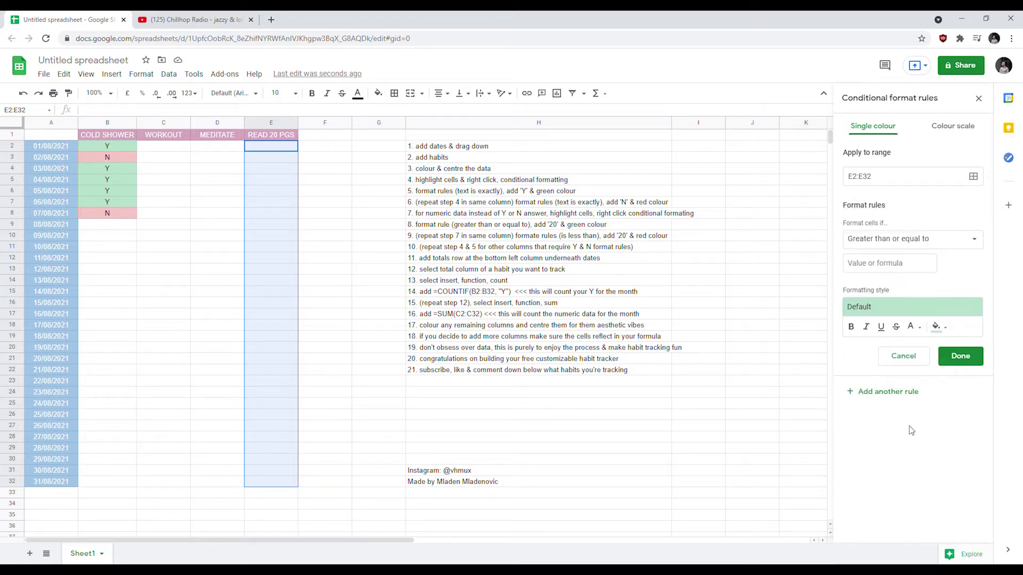
left_click(885, 265)
type("20")
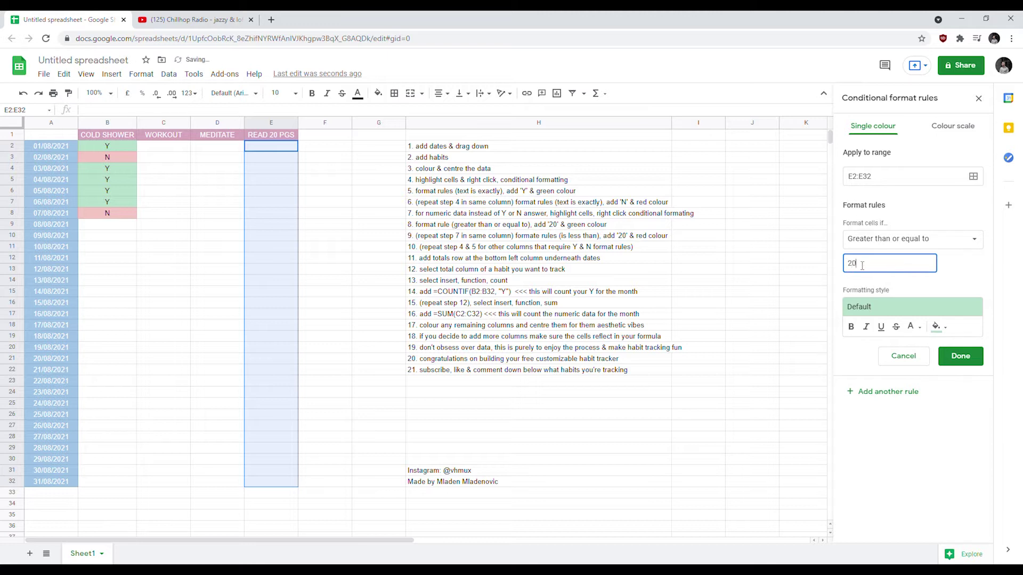
left_click(961, 357)
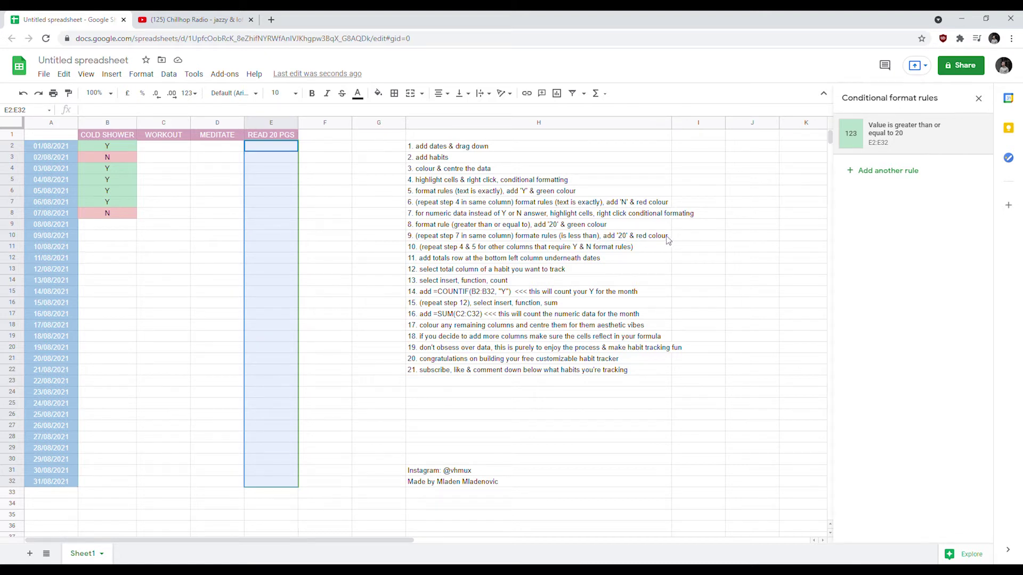
Add a second conditional formatting rule for E2:E32 that colours values less than 20 red
left_click(893, 171)
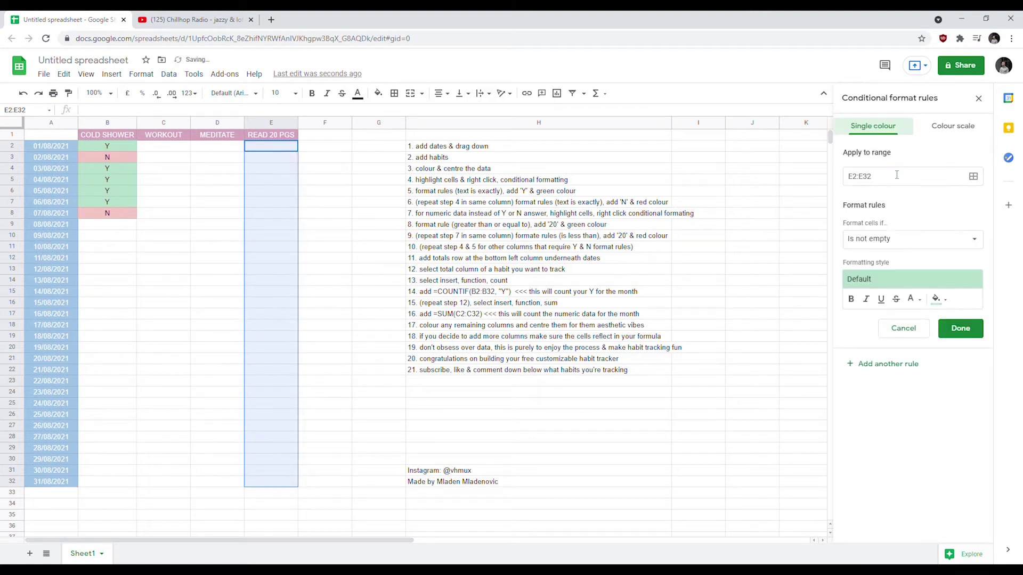
left_click(898, 239)
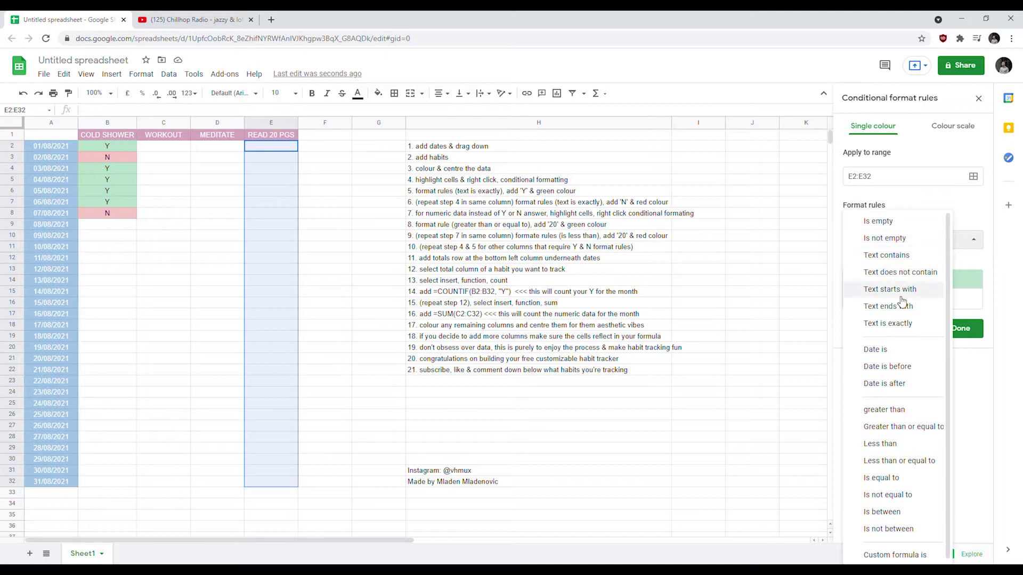
left_click(905, 444)
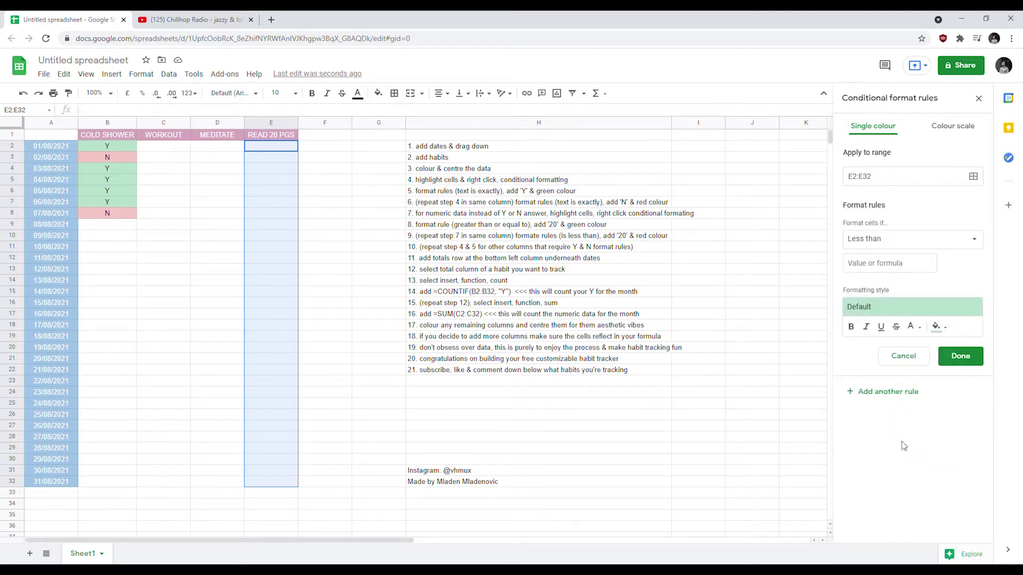
left_click(881, 271)
type("20")
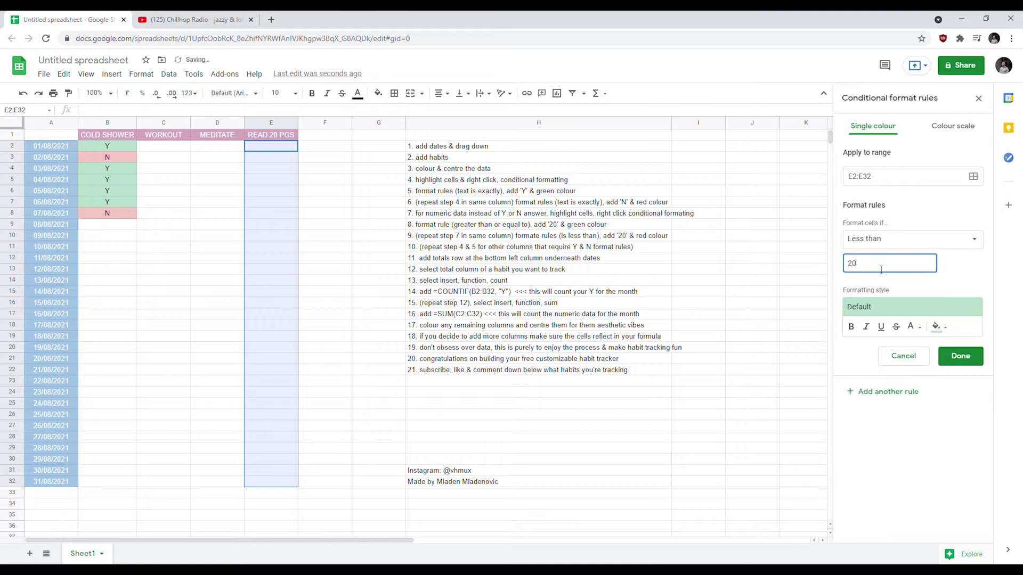
left_click(903, 307)
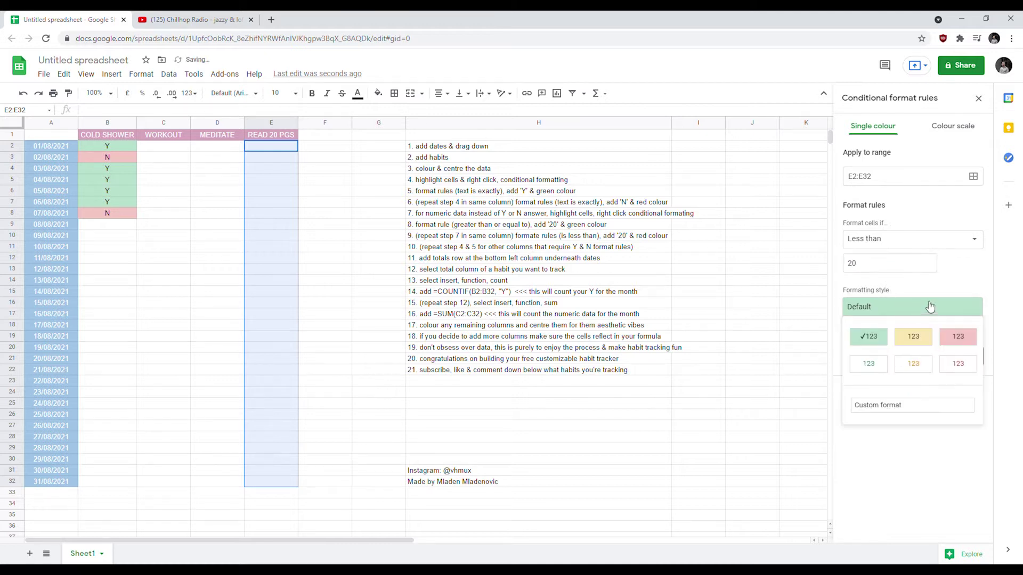
left_click(959, 338)
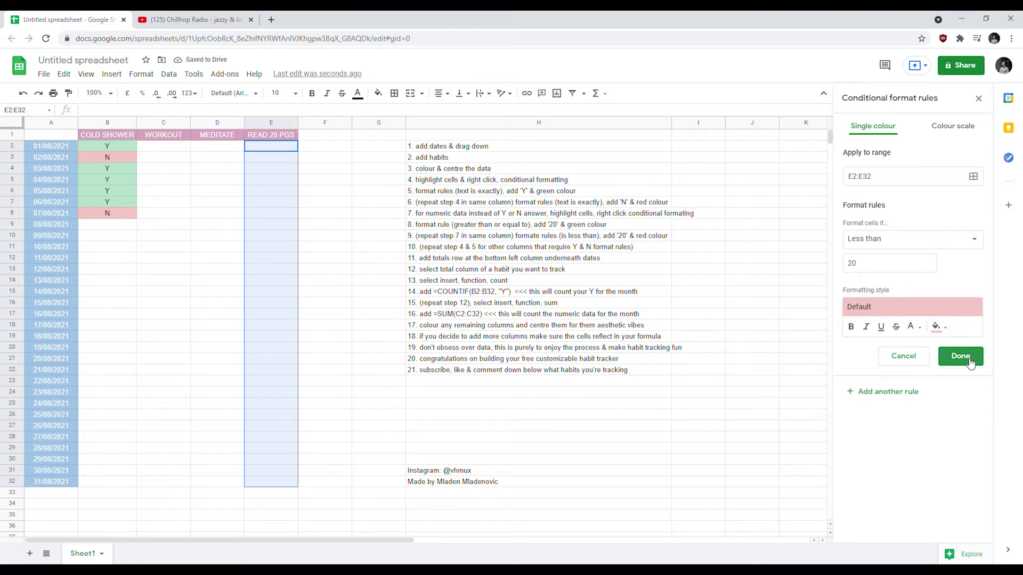
left_click(961, 357)
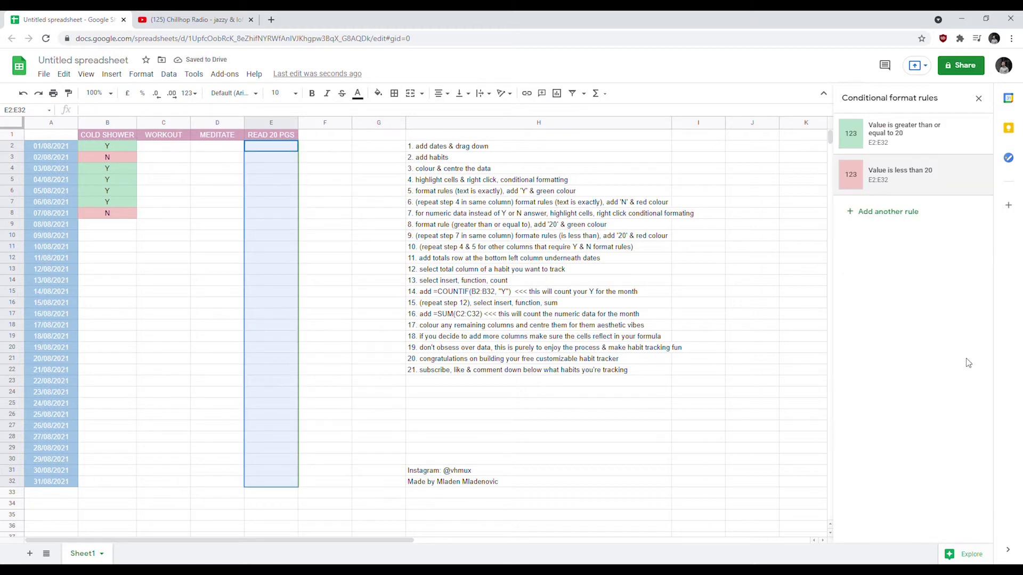
Fill the READ 20 PGS entries in E2:E10 with 25, 0, 21, 19, 20, 19, 0, 45 and 32
left_click(268, 193)
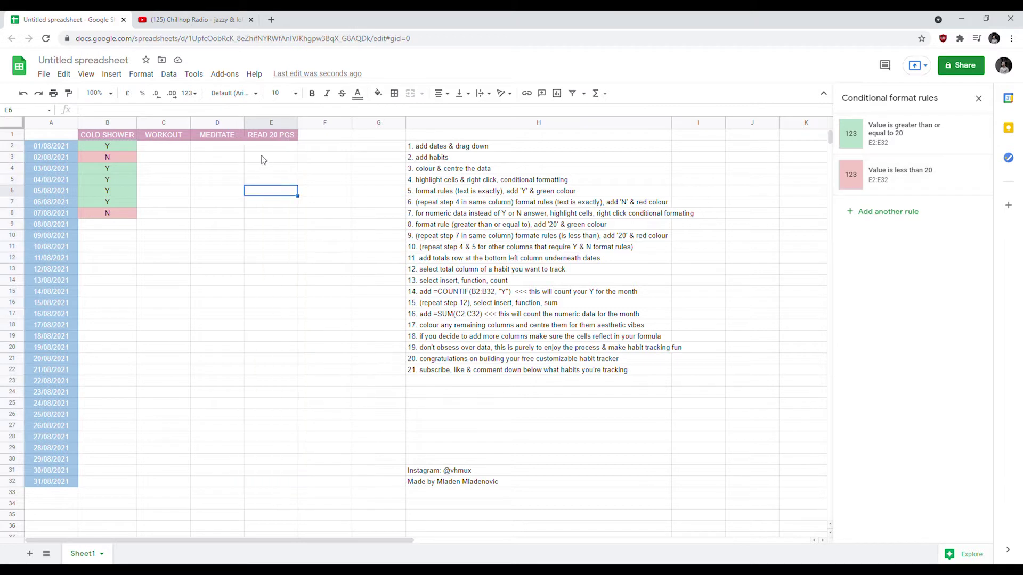
left_click(260, 149)
type("25")
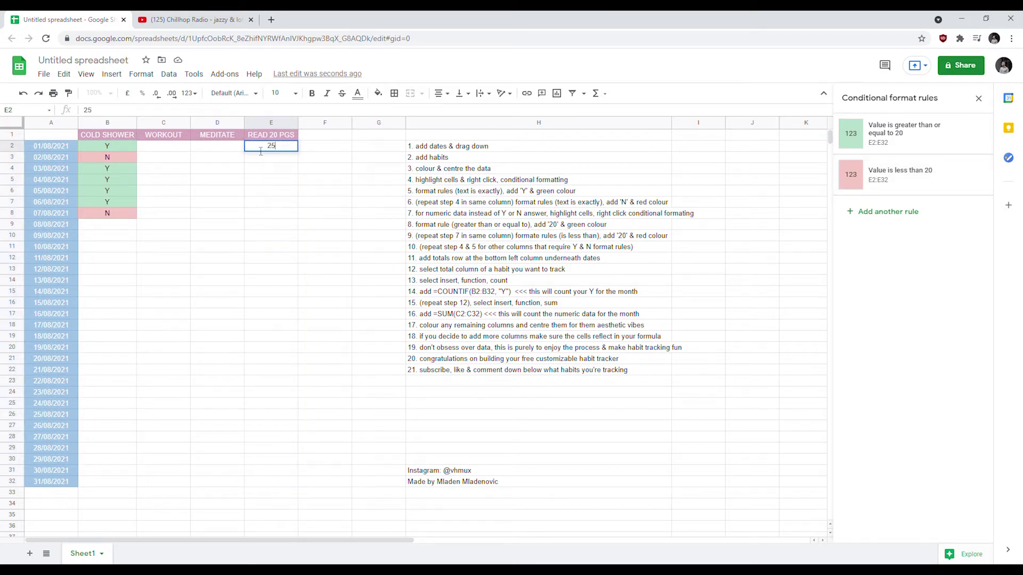
key("Return")
type("0")
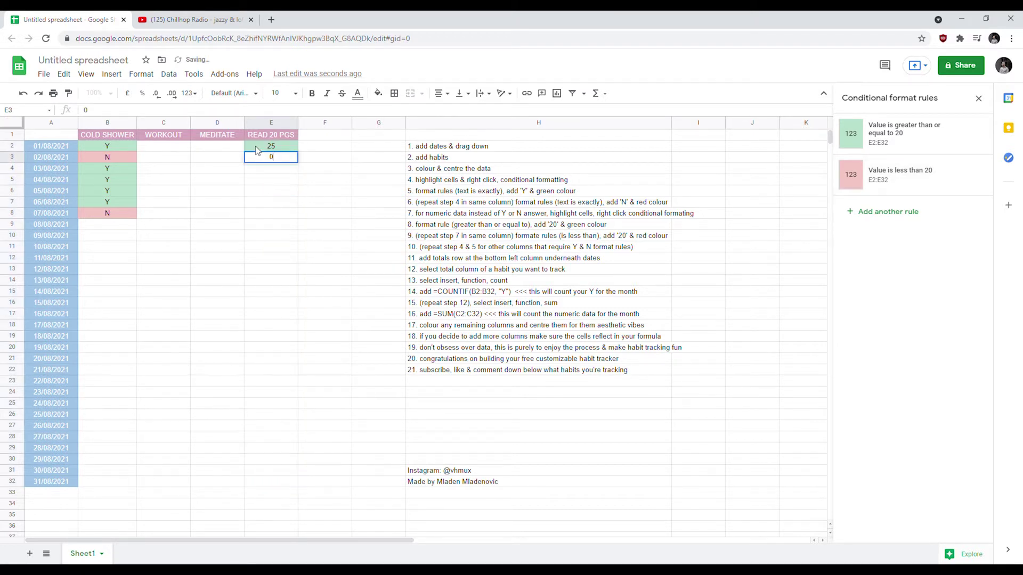
key("Return")
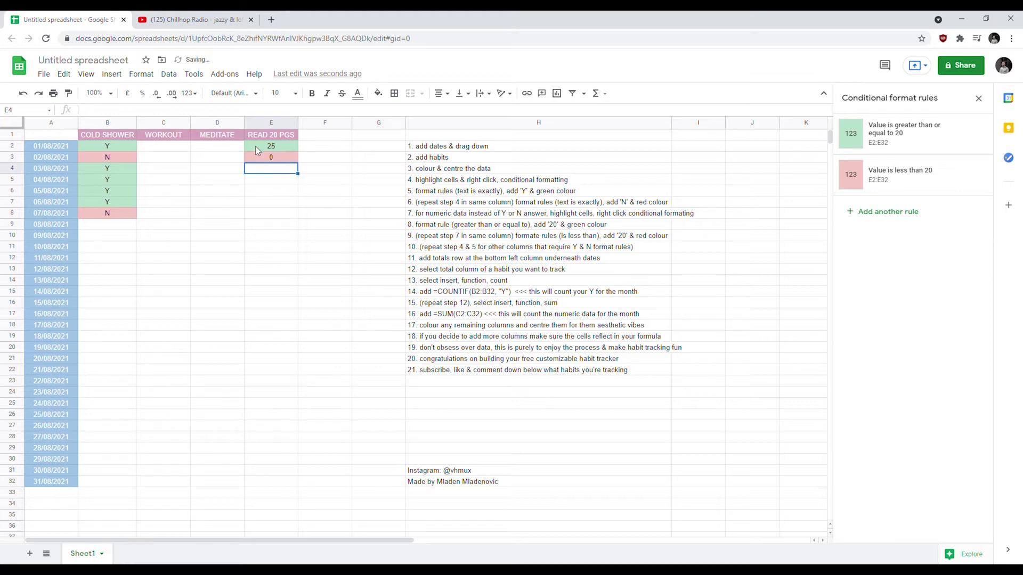
type("21")
key("Return")
type("19")
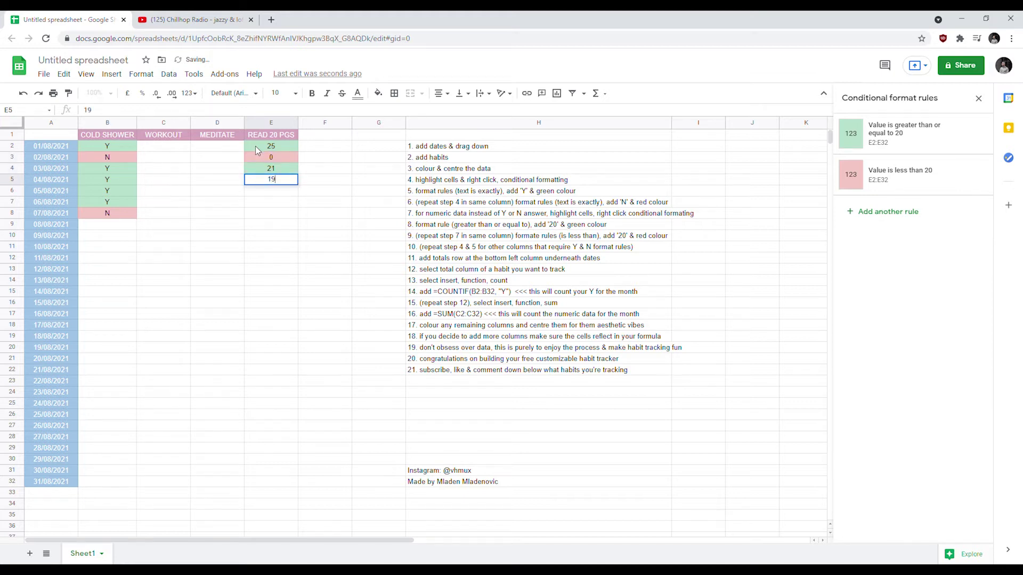
key("Return")
type("20")
key("Return")
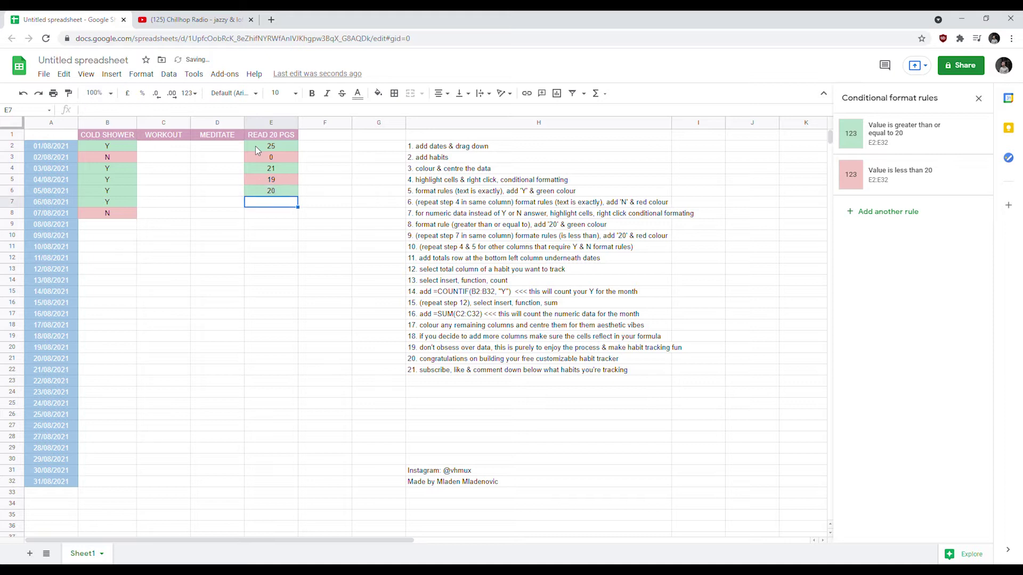
type("19")
key("Return")
type("0")
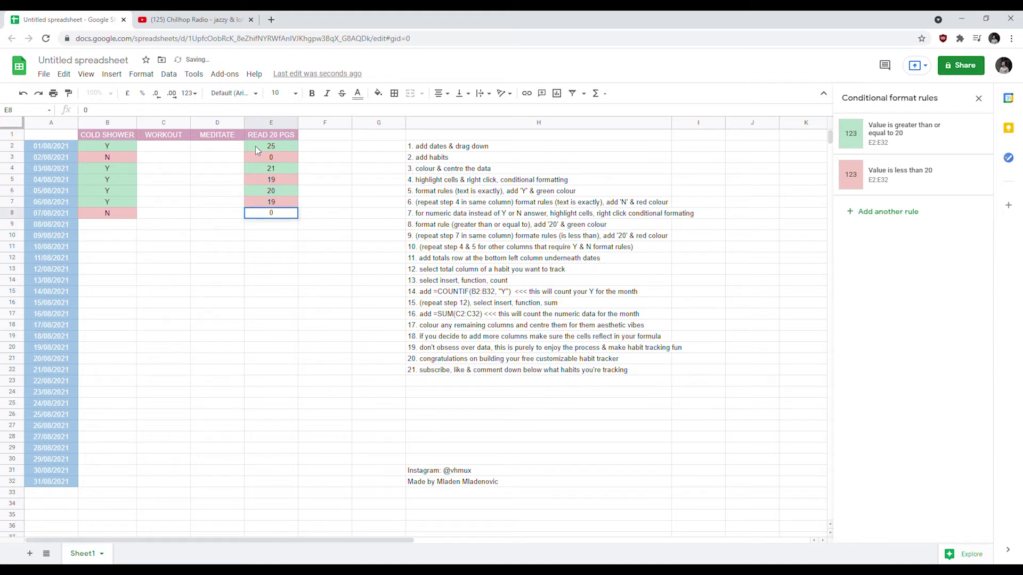
key("Return")
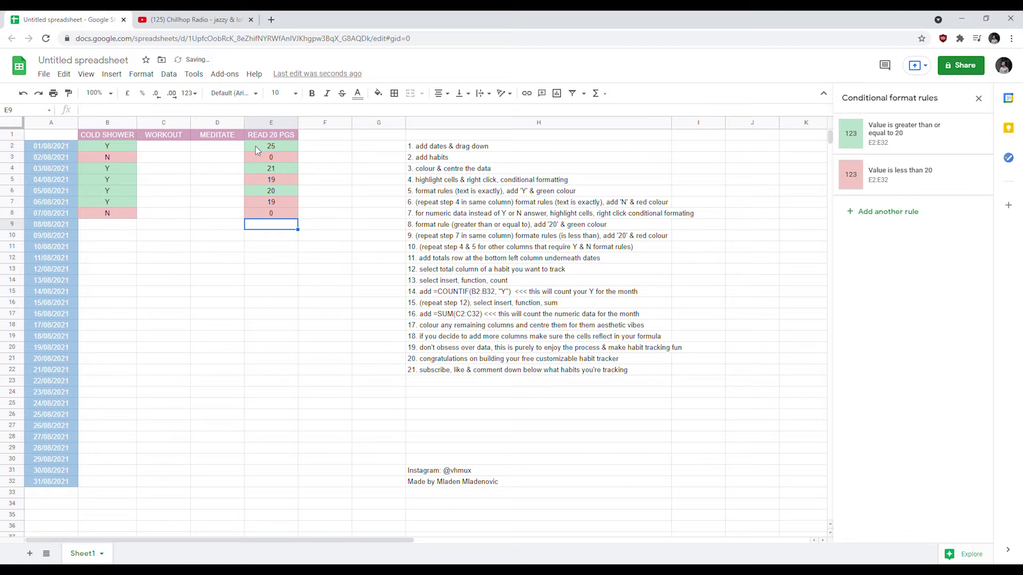
type("45")
key("Return")
type("32")
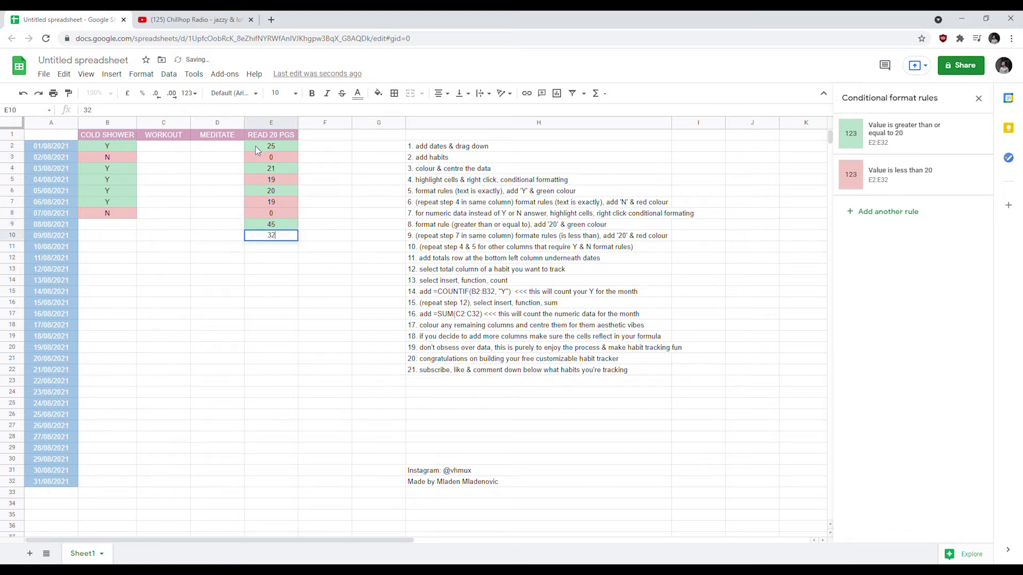
key("Return")
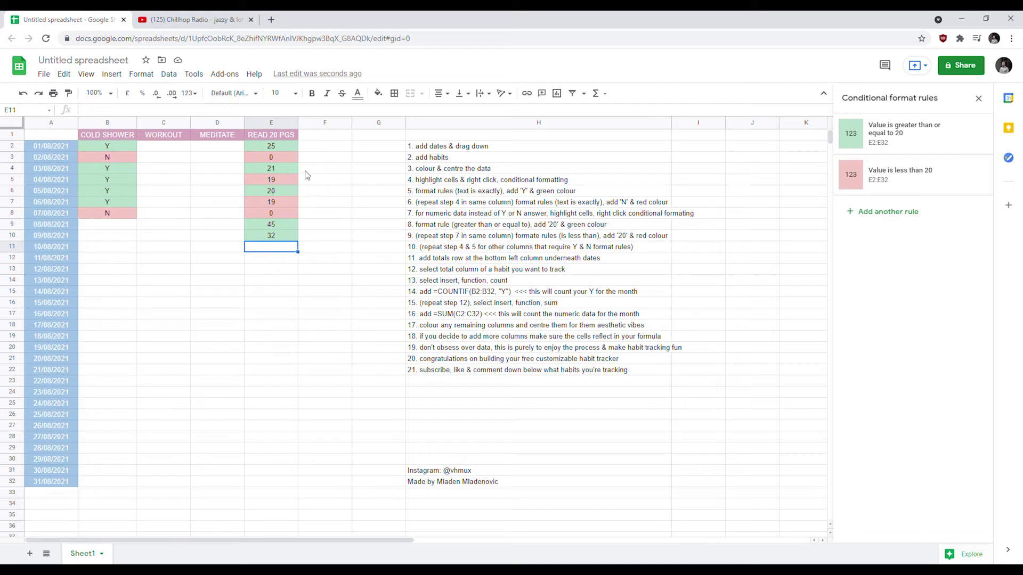
Add a conditional formatting rule to the WORKOUT cells C2:C32 that colours them green when the text is exactly "Y"
left_click(434, 249)
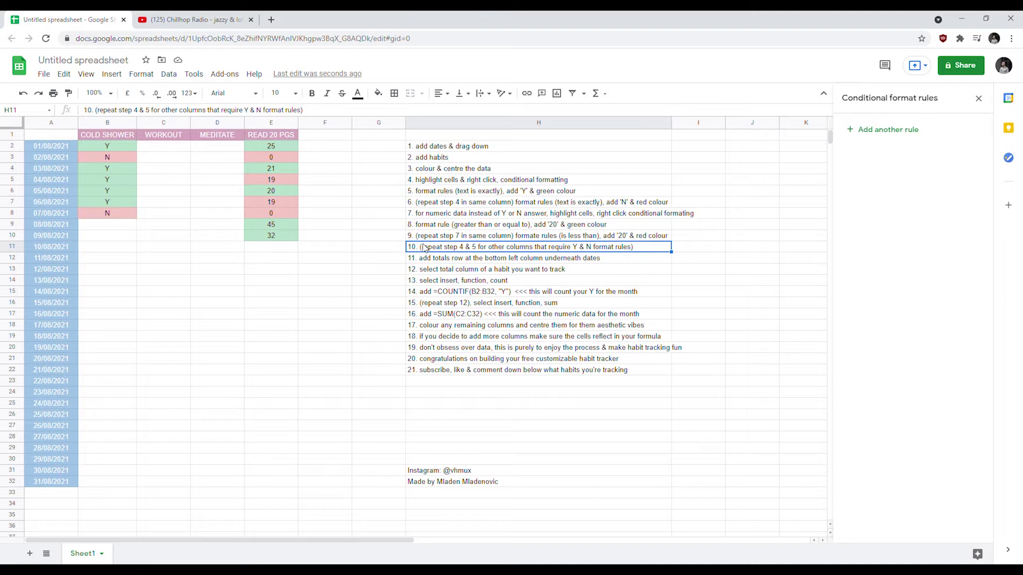
left_click(169, 151)
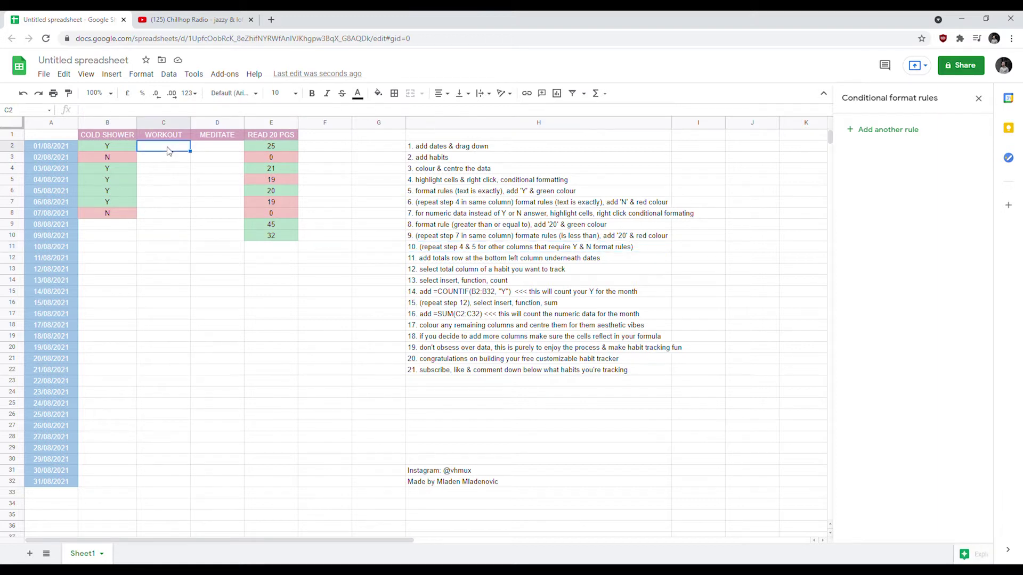
key("shift+Down")
key("shift+Down")
key("shift+Down")
key("shift+Down")
key("shift+Down")
key("shift+Down")
key("shift+Down")
key("shift+Down")
key("shift+Down")
key("shift+Down")
key("shift+Down")
key("shift+Down")
key("shift+Down")
key("shift+Down")
key("shift+Down")
key("shift+Down")
key("shift+Down")
key("shift+Down")
key("shift+Down")
key("shift+Down")
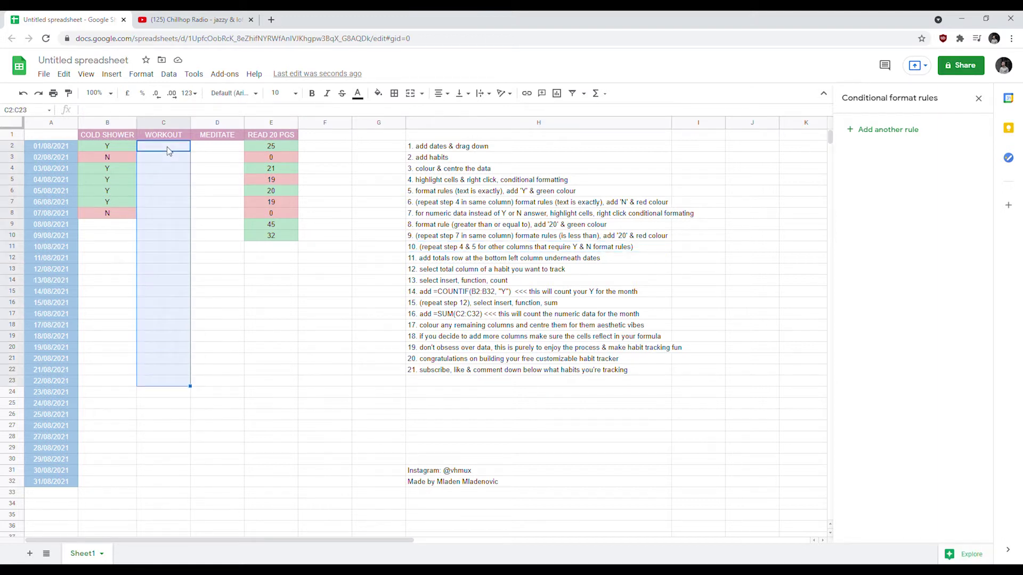
key("shift+Down")
key("shift+Down")
key("shift+Down")
key("shift+Down")
key("shift+Down")
key("shift+Down")
key("shift+Down")
key("shift+Down")
key("shift+Down")
key("shift+Down")
key("shift+Up")
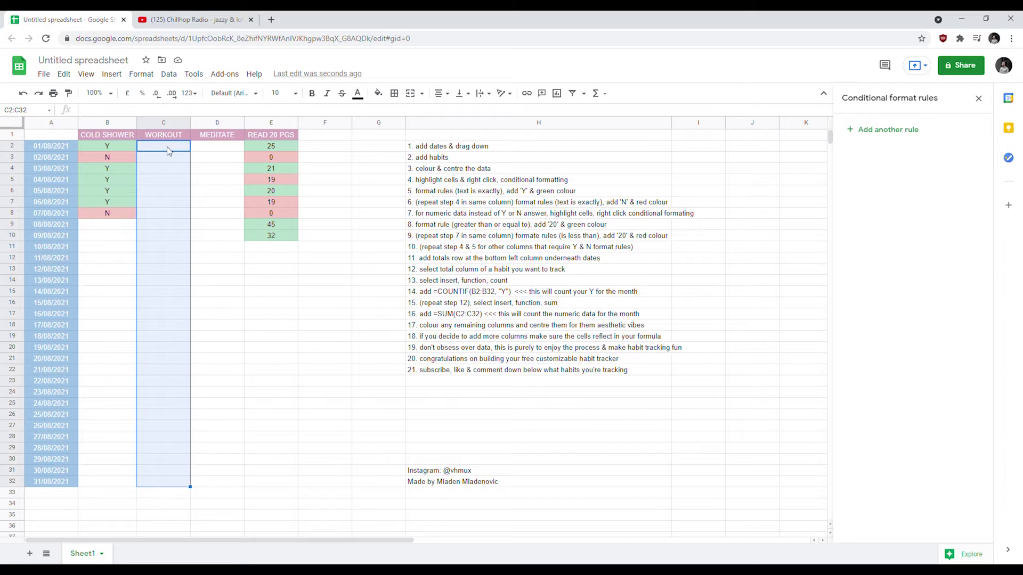
right_click(170, 270)
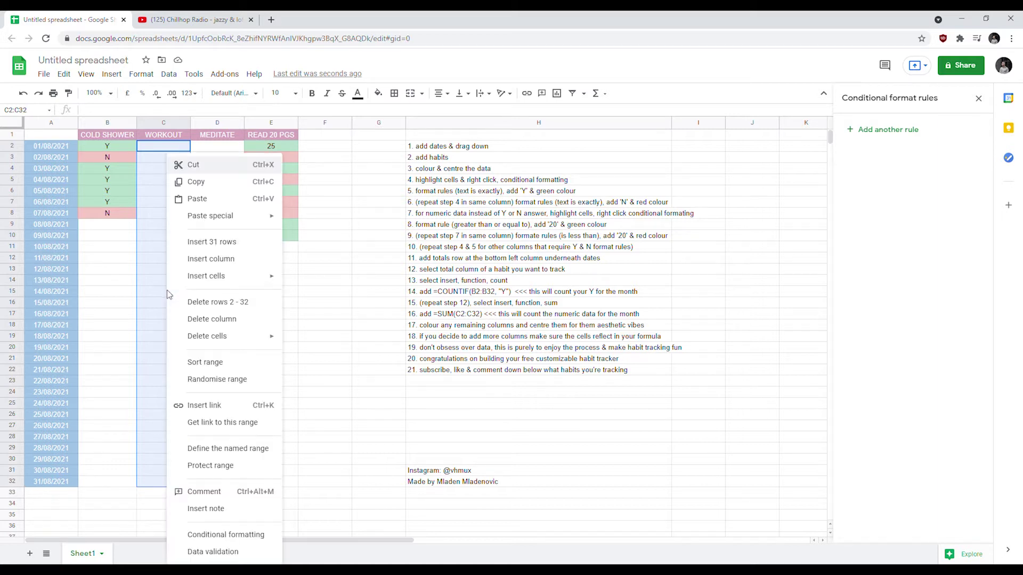
left_click(229, 535)
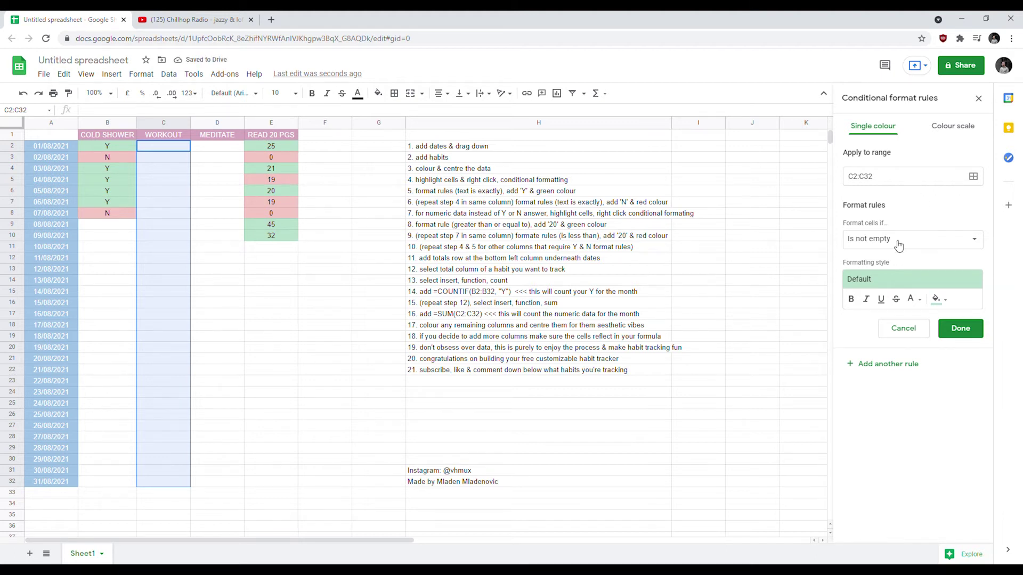
left_click(899, 245)
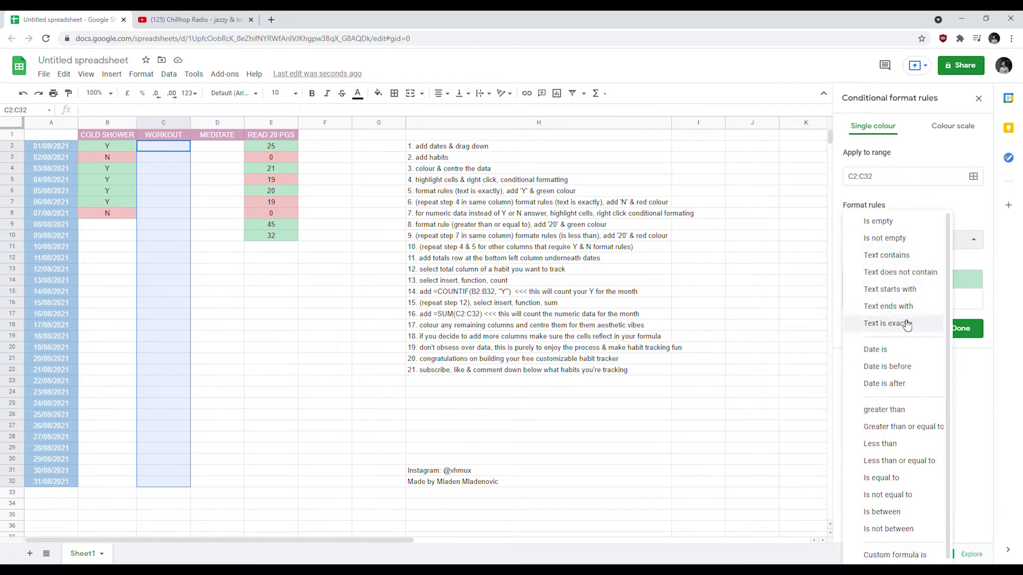
left_click(908, 324)
left_click(905, 263)
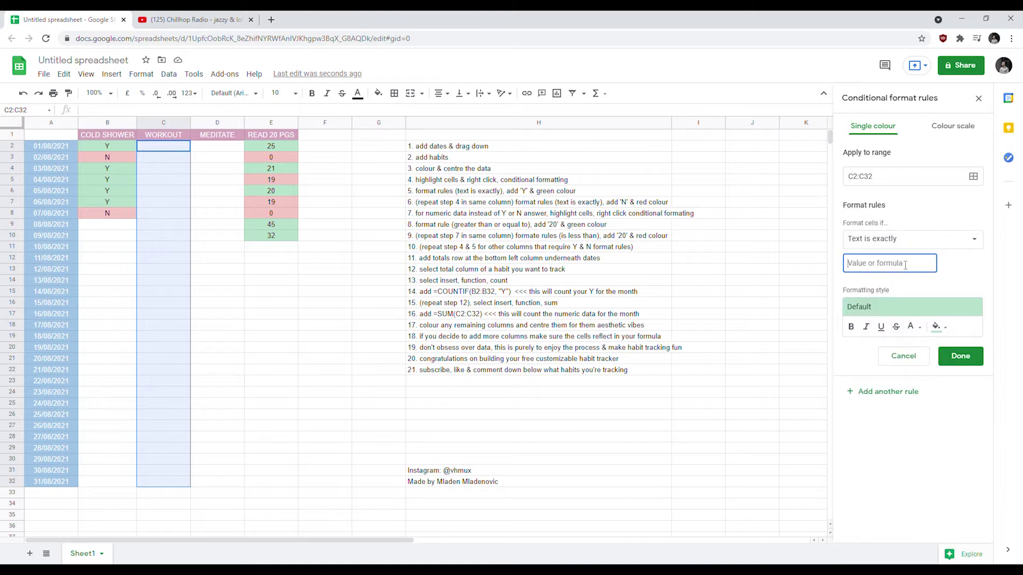
type("Y")
left_click(960, 357)
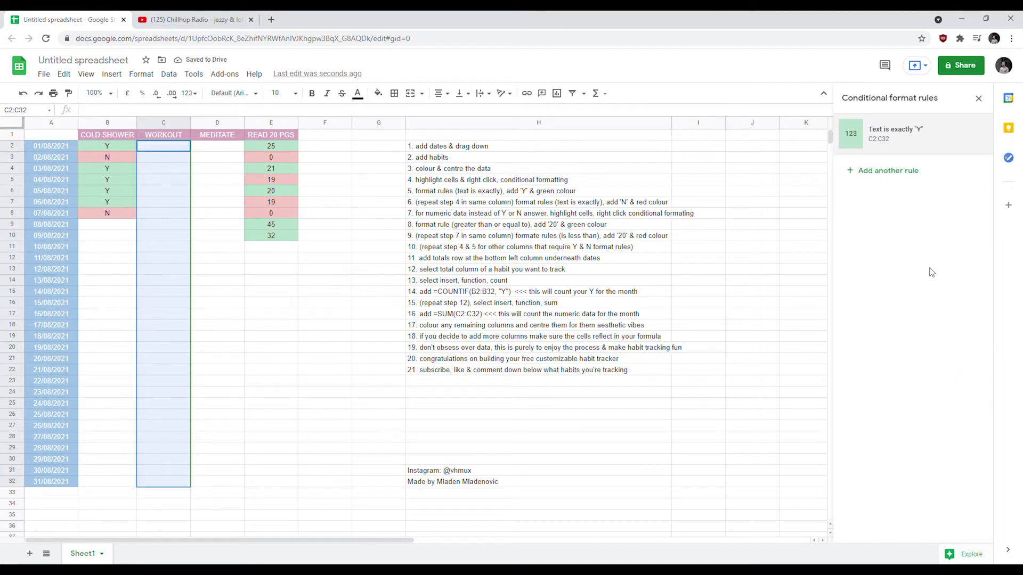
Add a second rule for C2:C32 that colours cells red when the text is exactly "N"
left_click(892, 172)
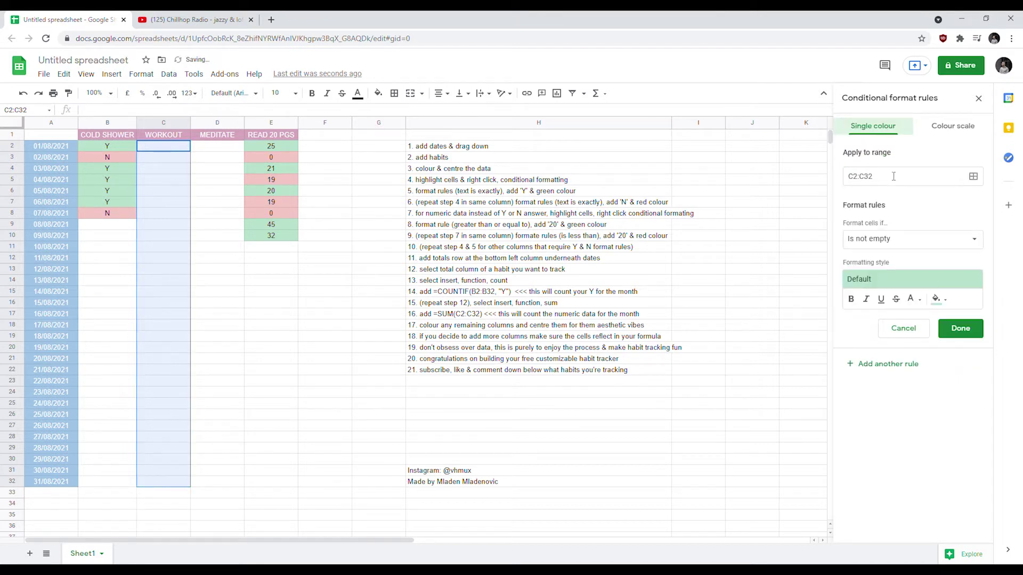
left_click(901, 239)
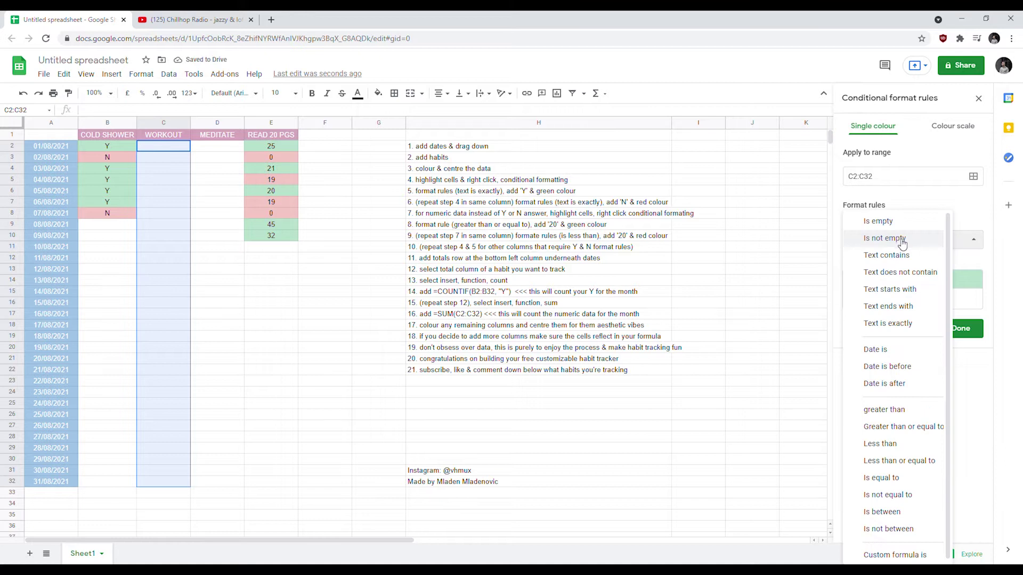
left_click(904, 325)
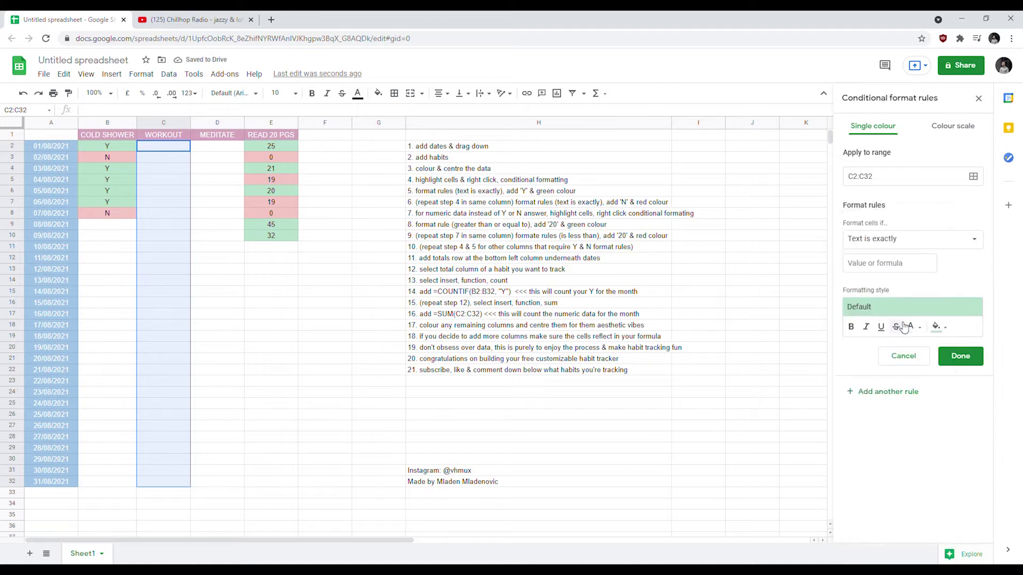
left_click(881, 264)
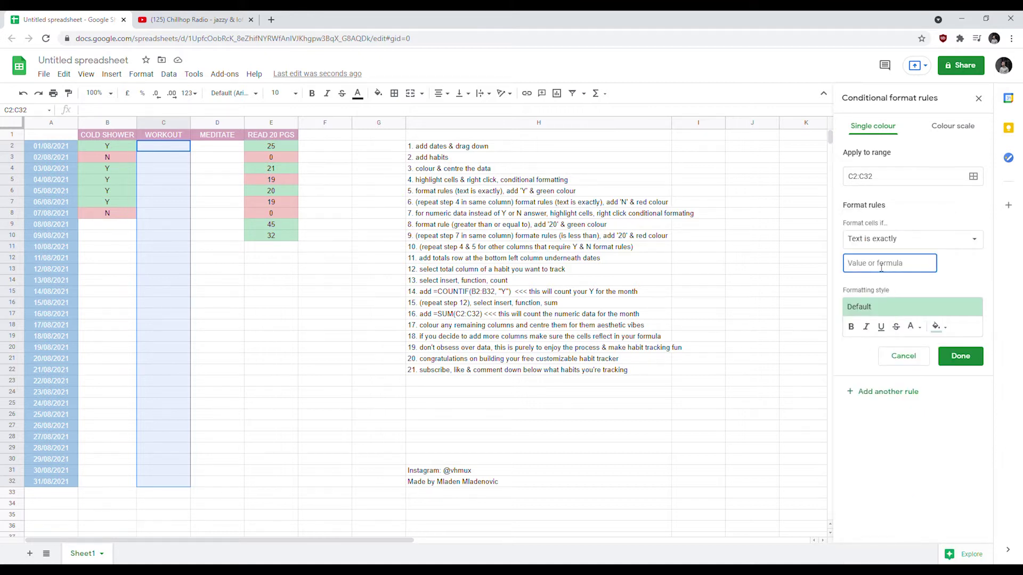
type("N")
left_click(887, 312)
left_click(957, 337)
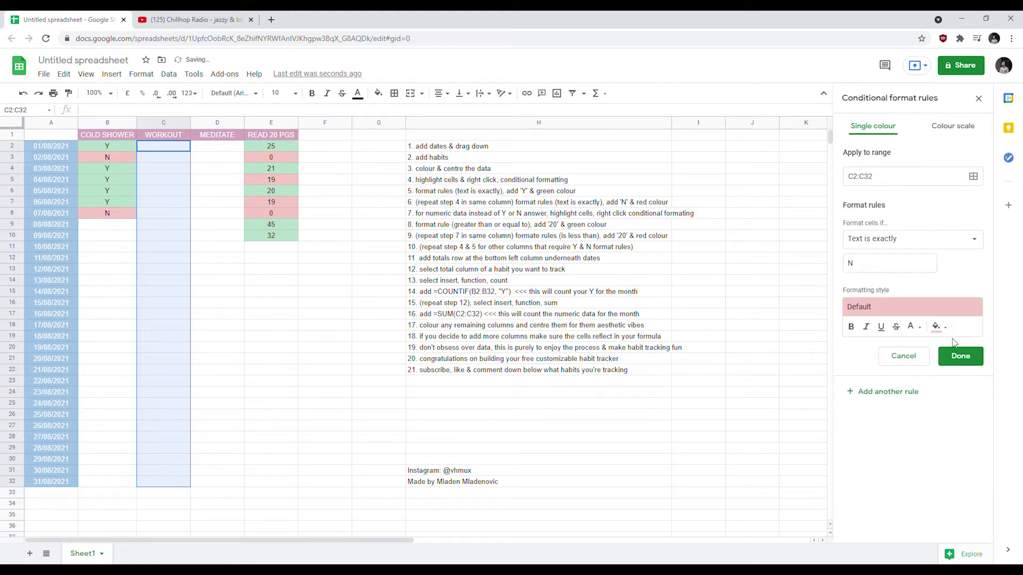
left_click(959, 356)
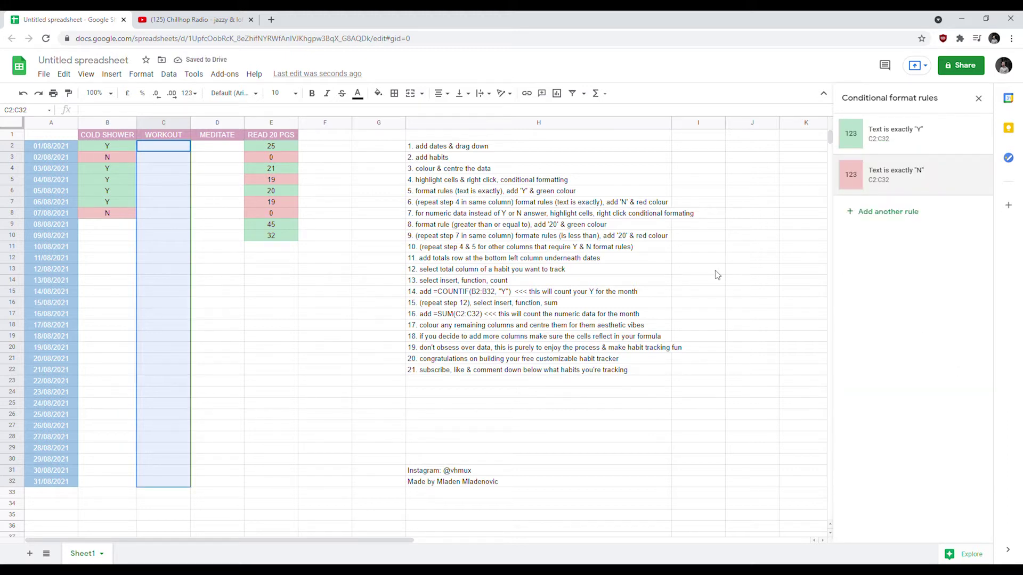
Add a conditional formatting rule to the MEDITATE cells D2:D32 that colours them green when the text is exactly "Y"
left_click(216, 150)
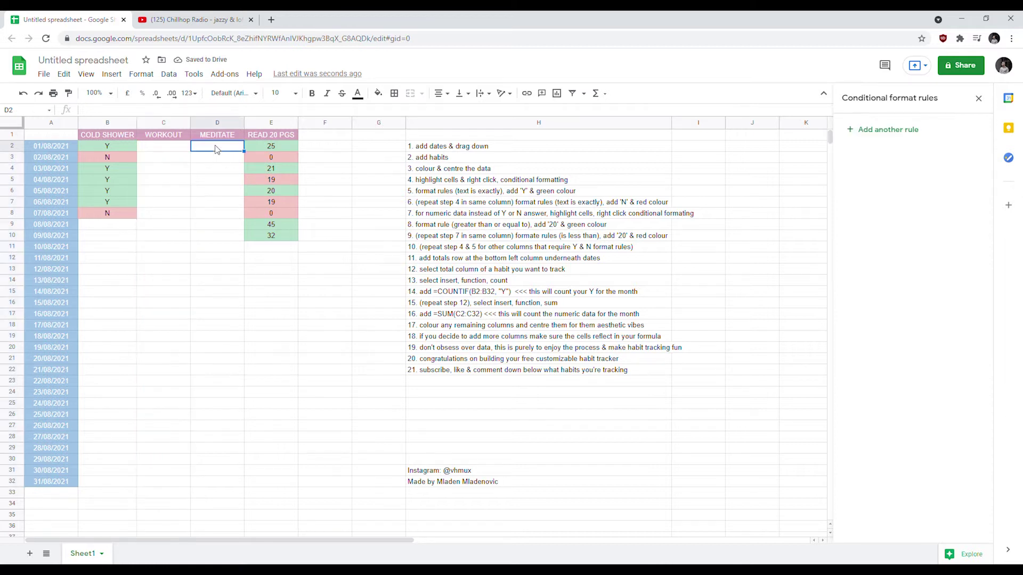
key("shift+Down")
key("shift+Down")
key("shift+Down")
key("shift+Down")
key("shift+Down")
key("shift+Down")
key("shift+Down")
key("shift+Down")
key("shift+Down")
key("shift+Down")
key("shift+Down")
key("shift+Down")
key("shift+Down")
key("shift+Down")
key("shift+Down")
key("shift+Down")
key("shift+Down")
key("shift+Down")
key("shift+Down")
key("shift+Down")
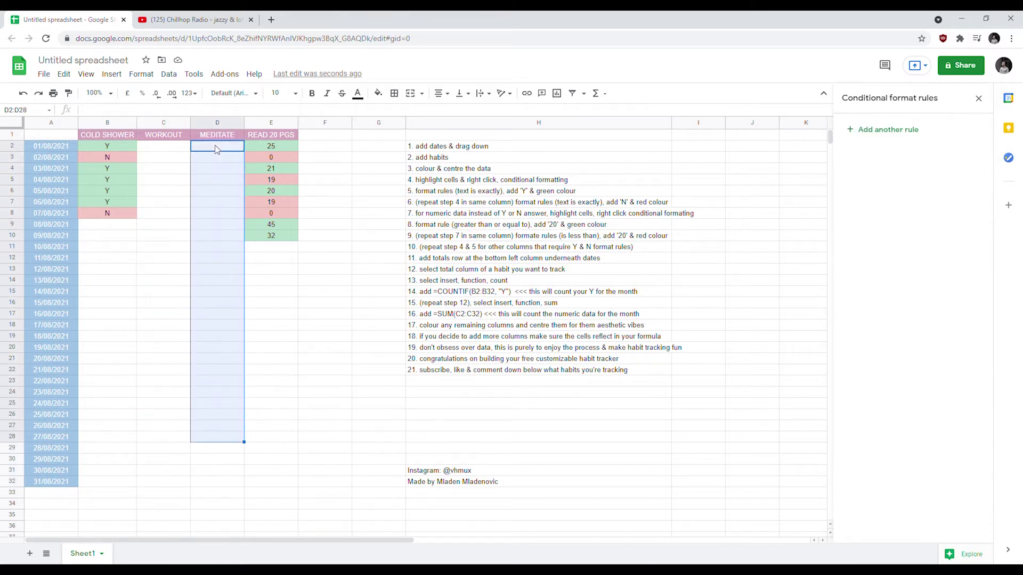
key("shift+Down")
key("shift+Down")
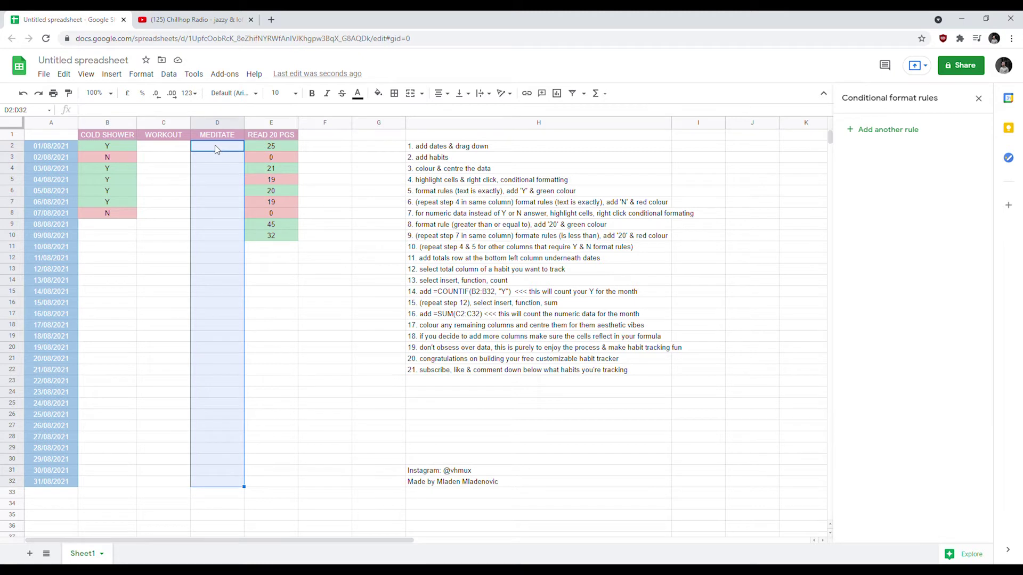
right_click(220, 206)
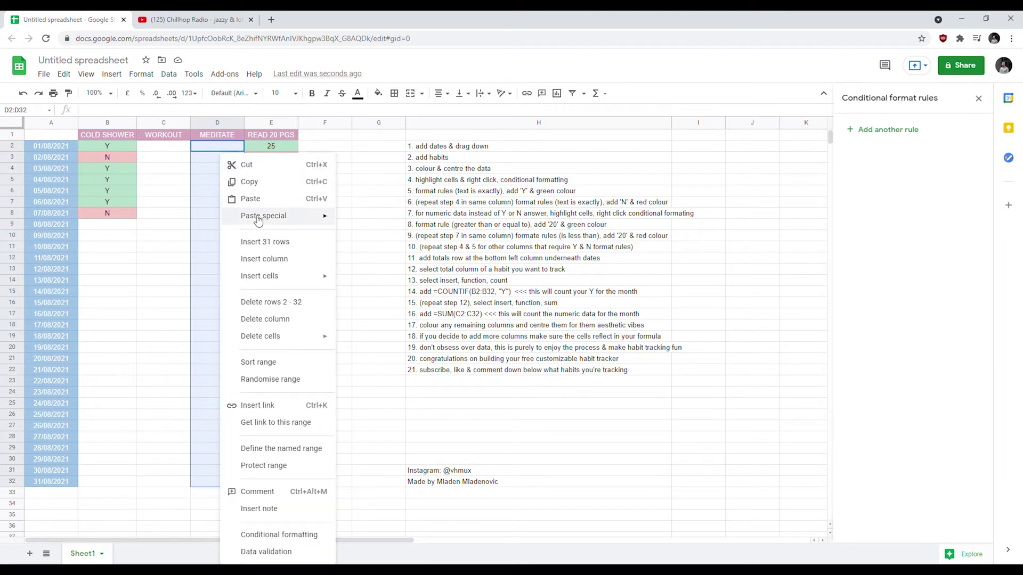
left_click(312, 535)
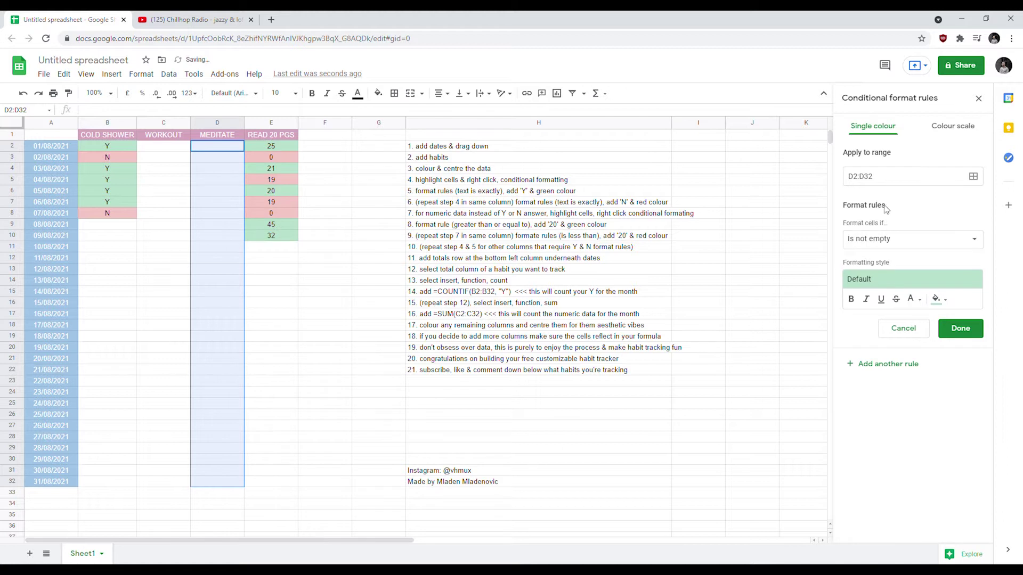
left_click(896, 241)
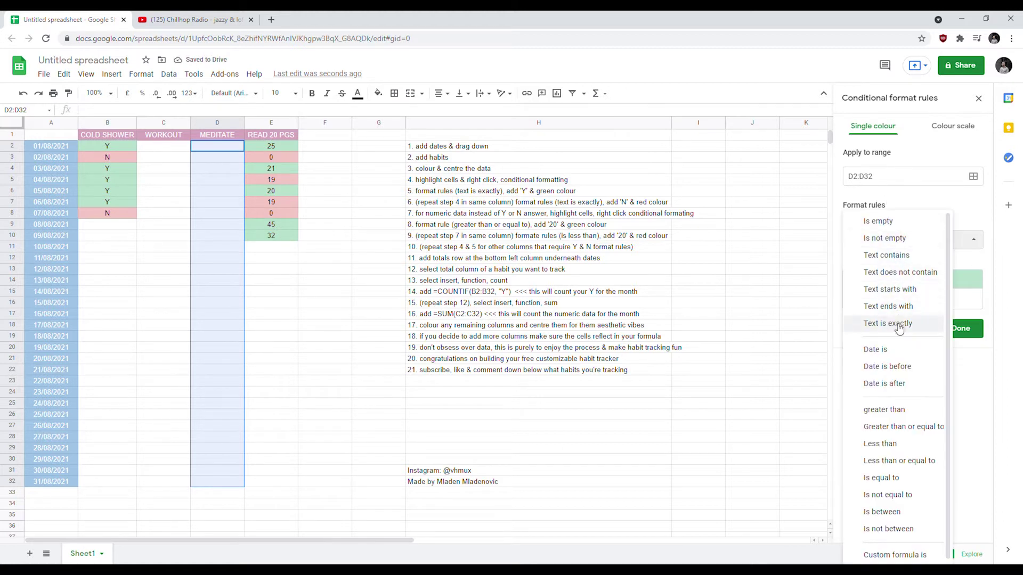
left_click(899, 329)
left_click(877, 264)
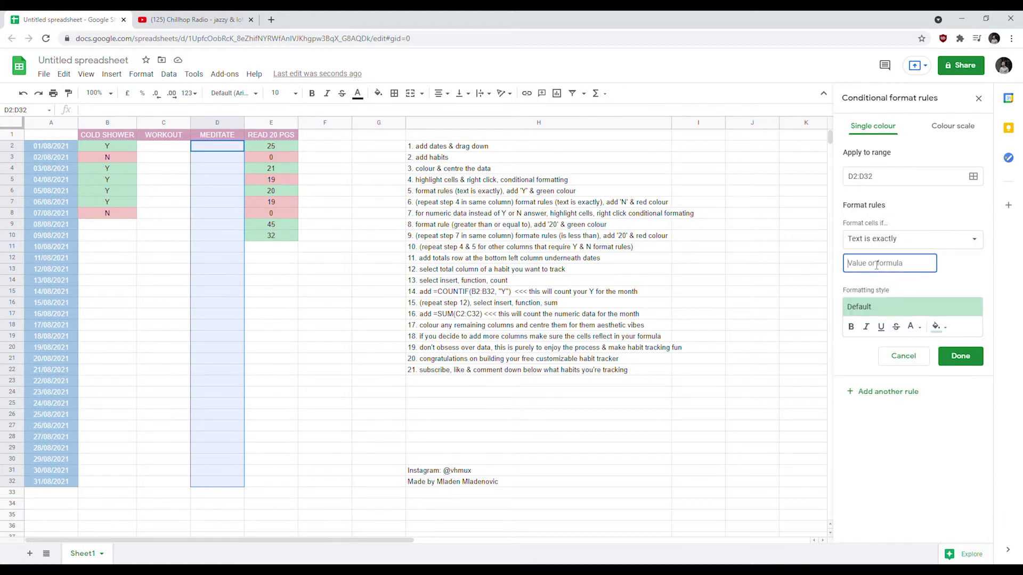
type("Y")
left_click(959, 358)
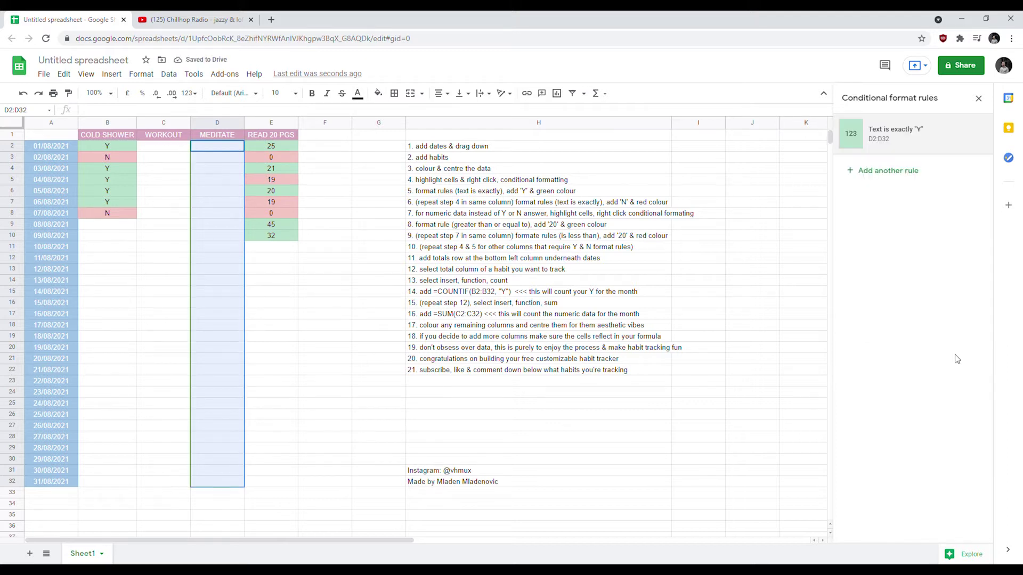
Add a second rule for D2:D32 that colours cells red when the text is exactly "N"
left_click(885, 172)
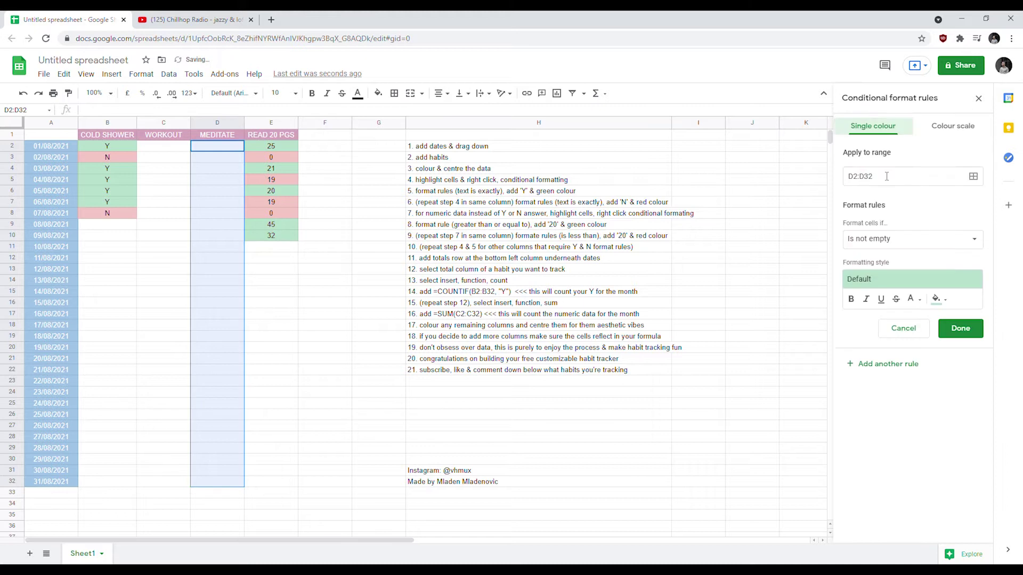
left_click(904, 240)
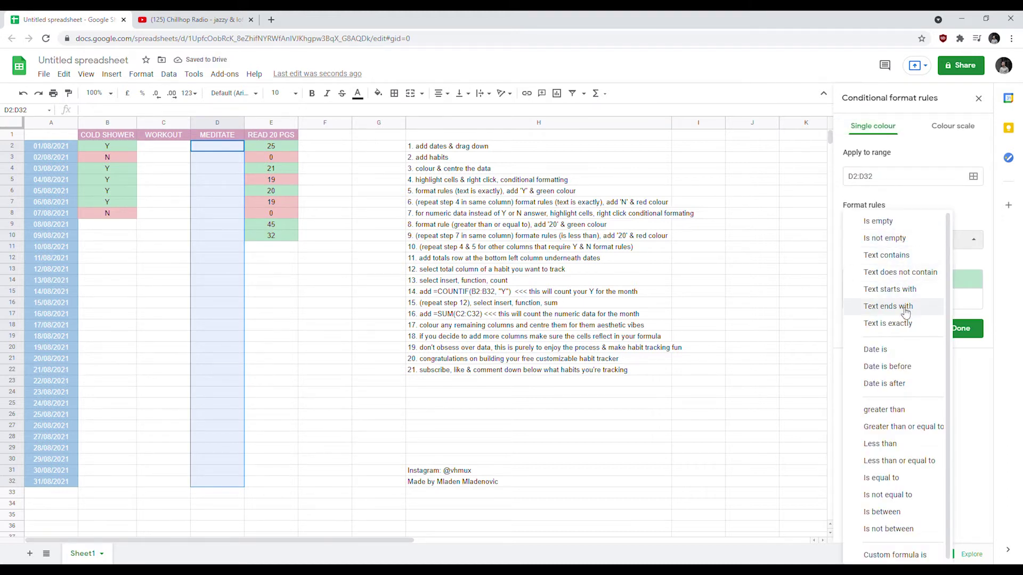
left_click(905, 323)
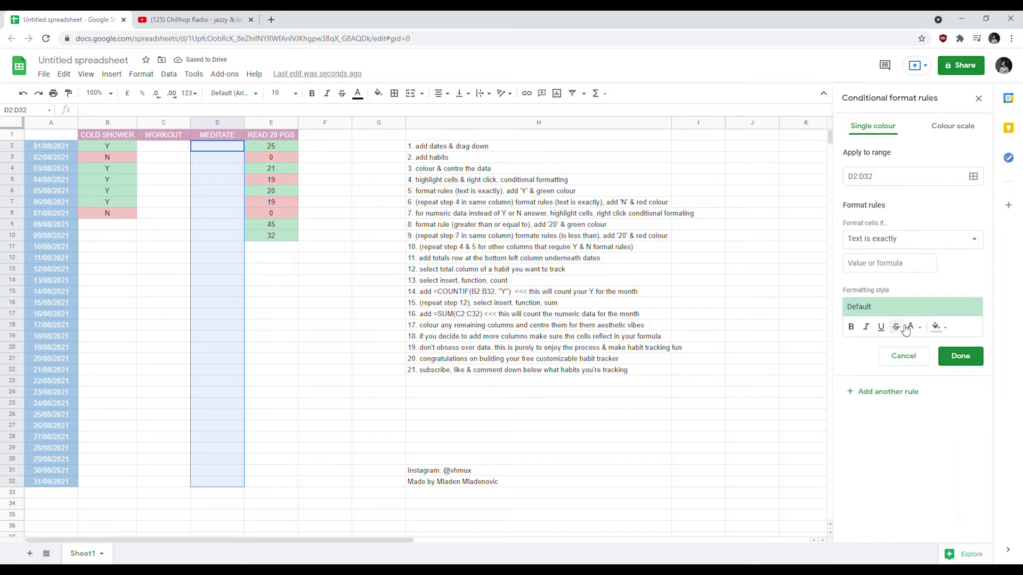
left_click(894, 271)
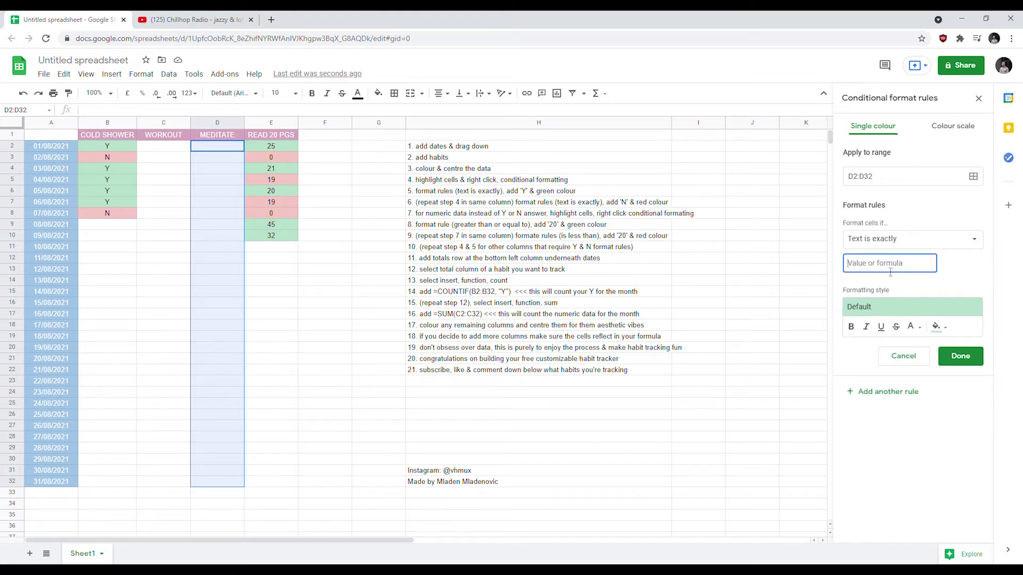
type("N")
left_click(908, 313)
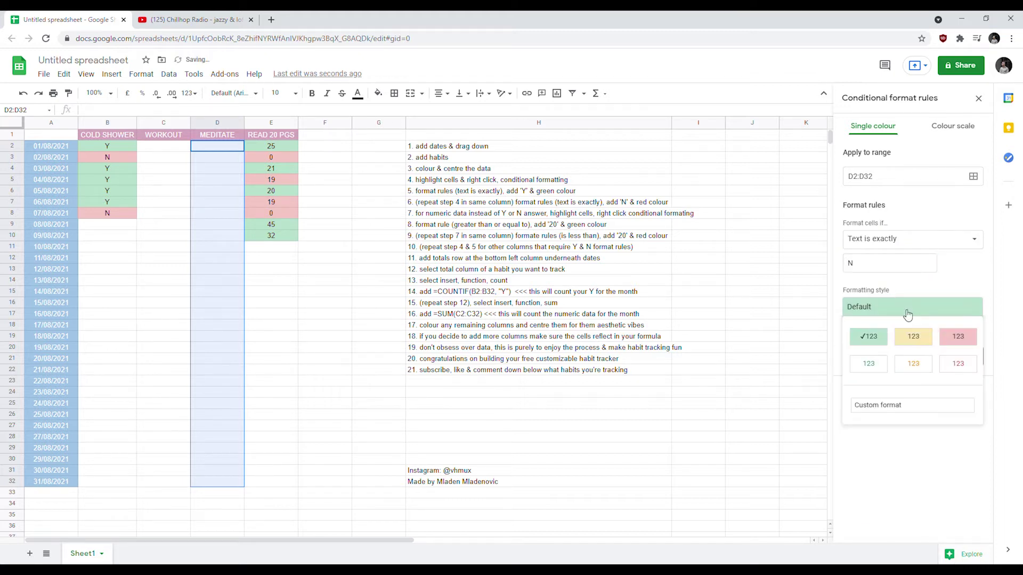
left_click(958, 336)
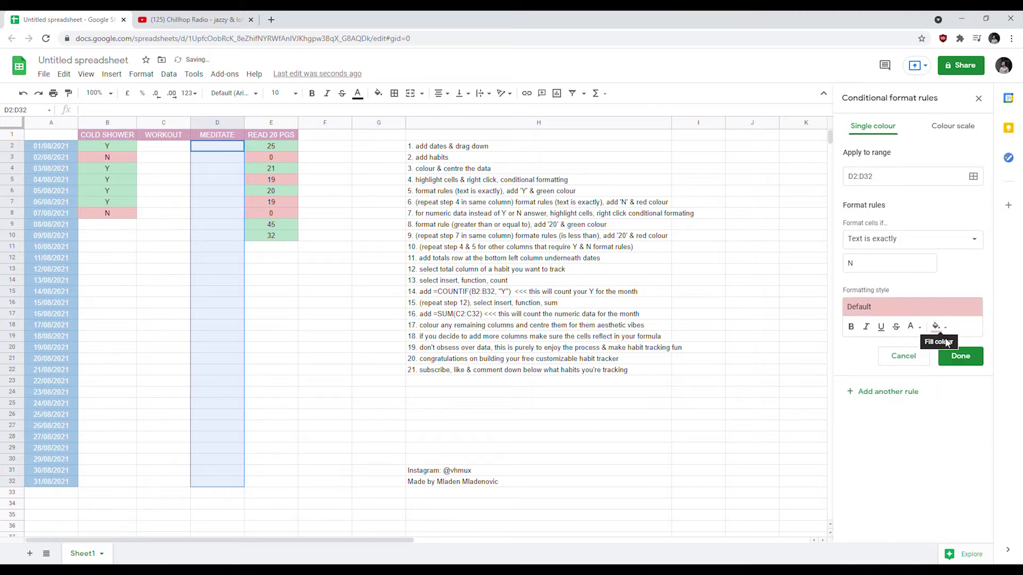
left_click(958, 357)
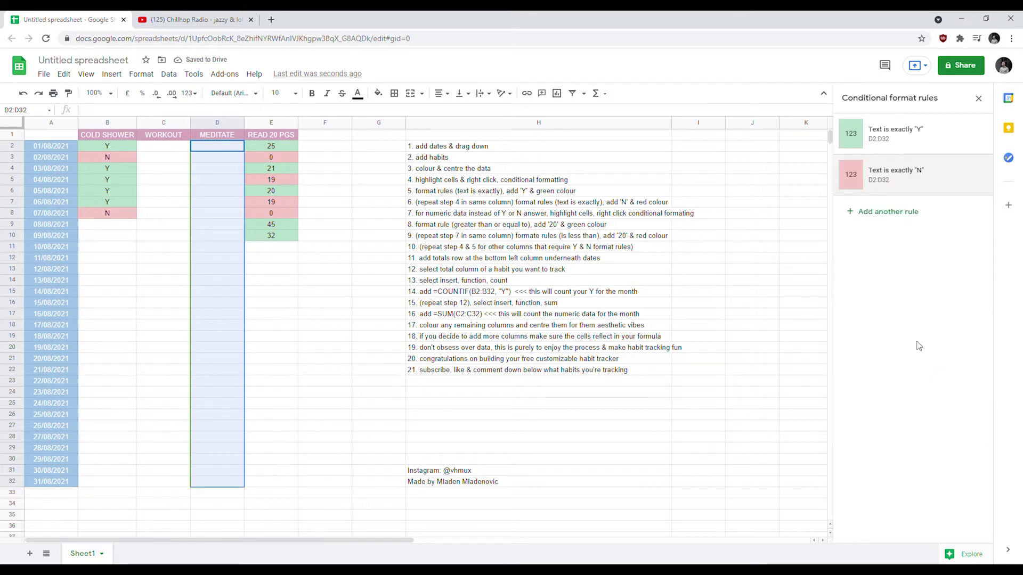
Fill the WORKOUT entries with Y in C2:C10 and N in C11:C16
left_click(168, 148)
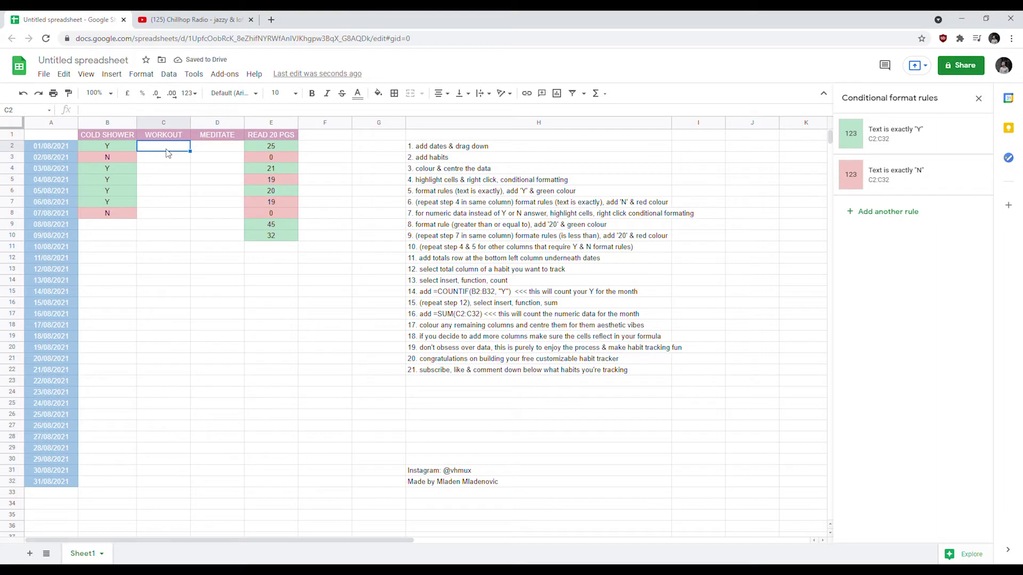
type("Y Y Y Y Y Y ")
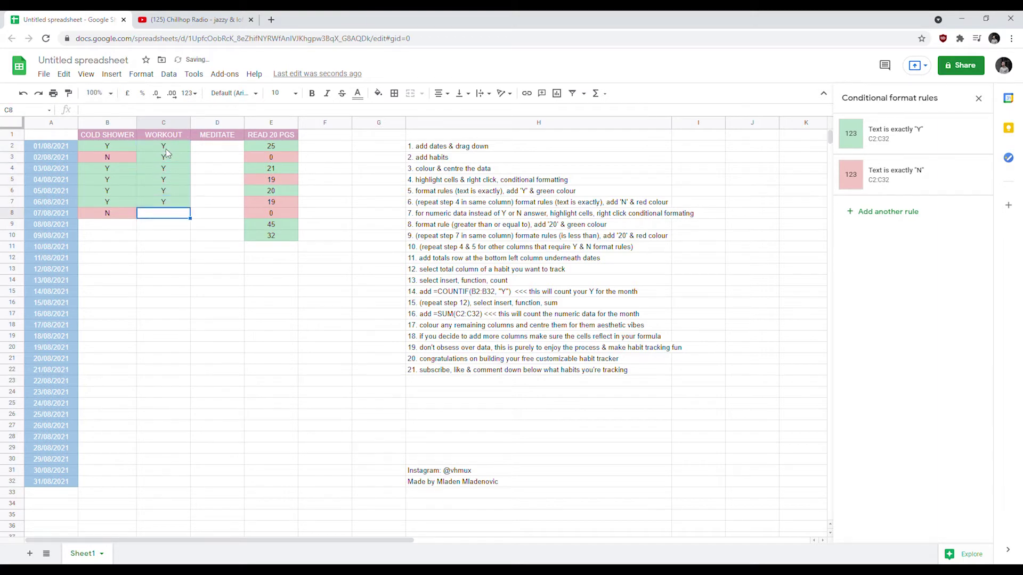
type("Y Y Y Y")
key("Return")
type("N N N N N N")
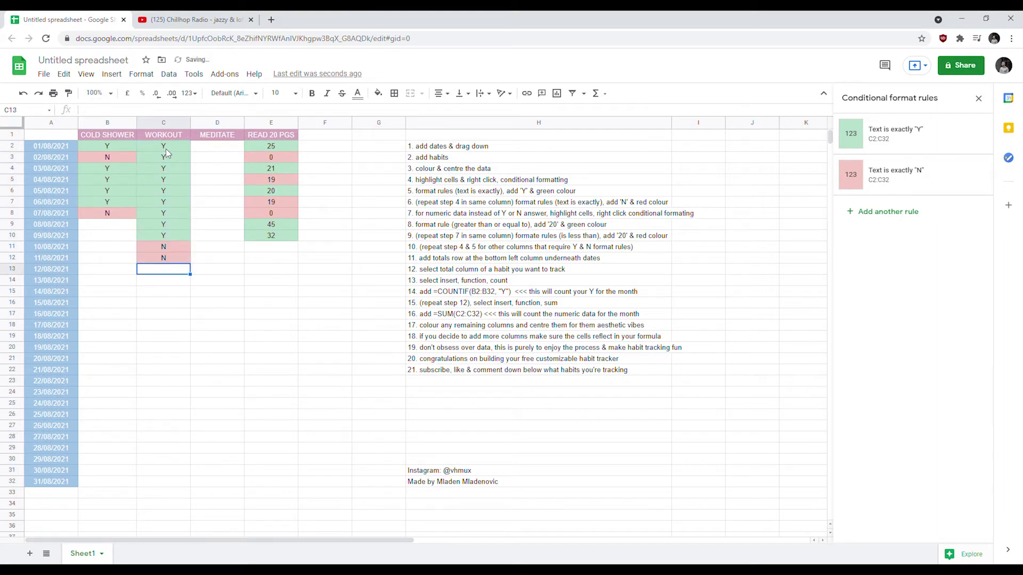
Fill the MEDITATE entries with Y in D2, N in D3:D4 and Y in D5:D11
key("Up")
key("Up")
key("Up")
key("Up")
key("Up")
key("Up")
key("Up")
key("Up")
key("Up")
key("Up")
key("Up")
key("Up")
key("Up")
key("Up")
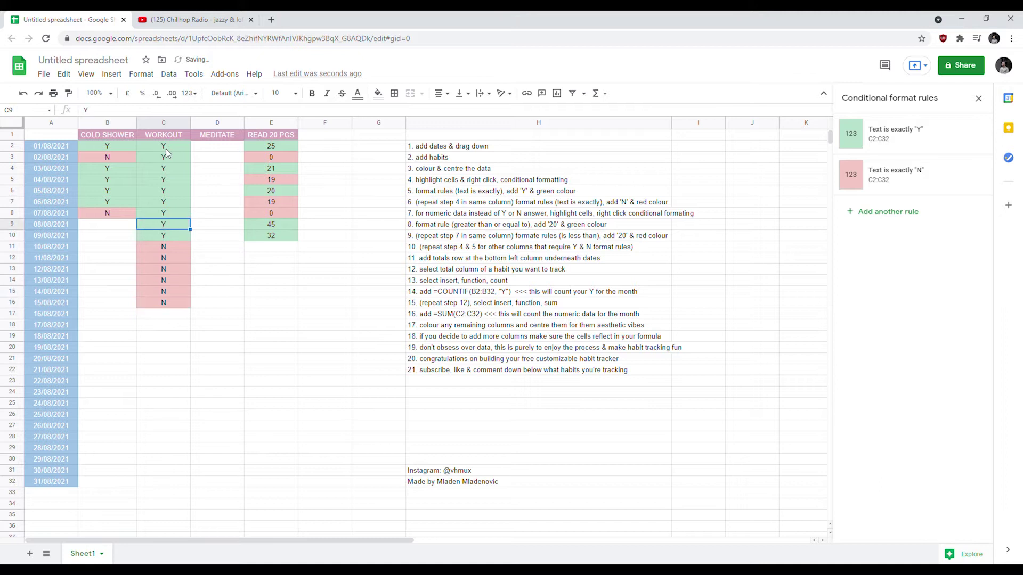
key("Right")
key("Right")
key("Left")
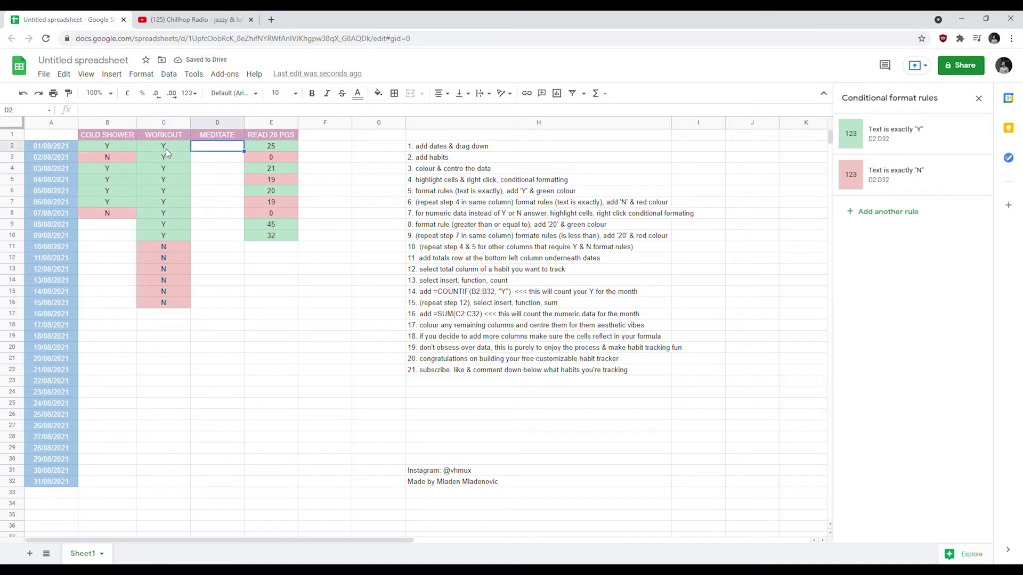
type("Y")
key("Return")
type("N")
key("Return")
type("N")
key("Return")
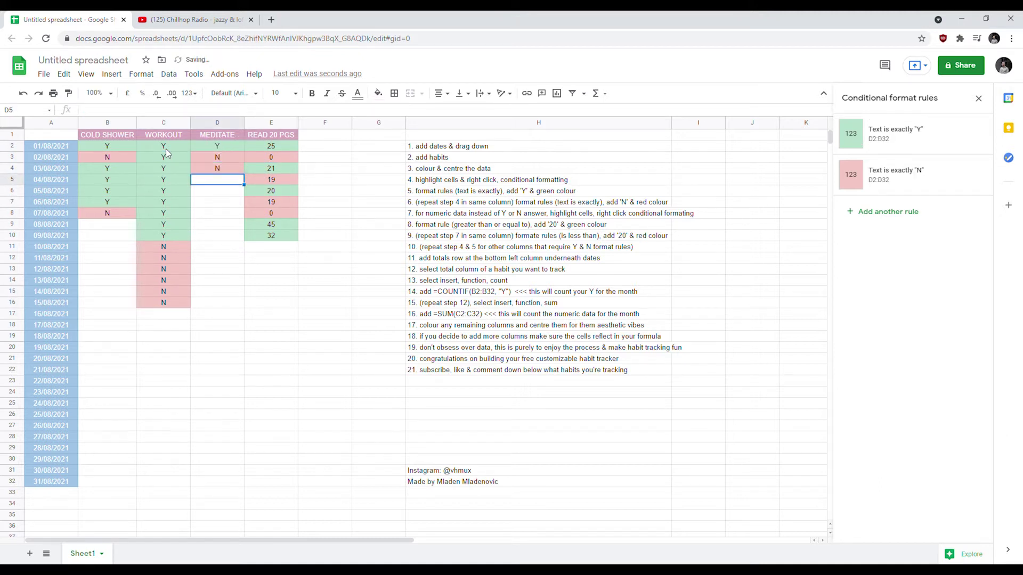
type("Y")
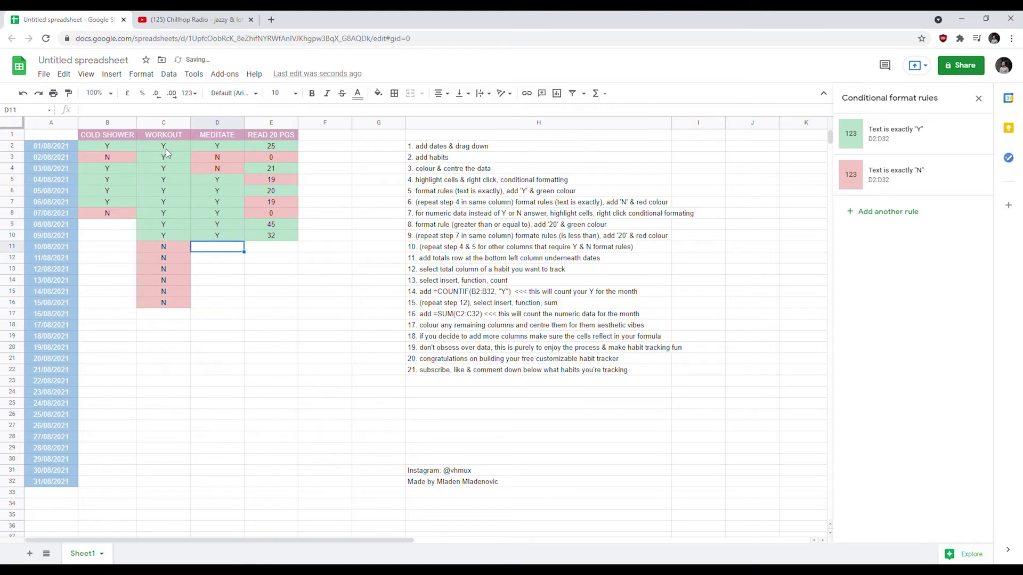
type(" Y Y Y Y Y Y")
key("Return")
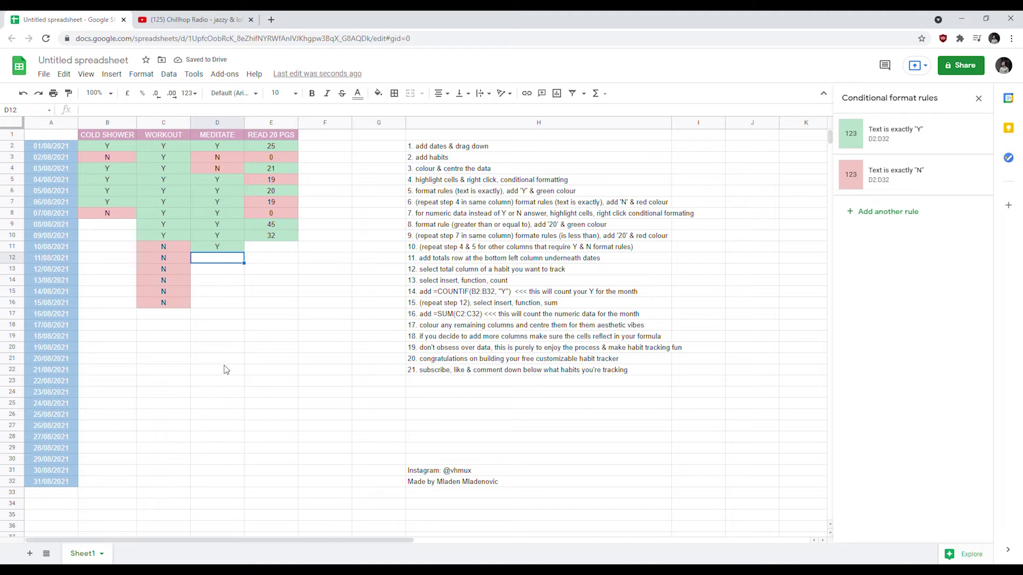
Label cell A33, directly beneath the dates, as TOTAL
left_click(437, 257)
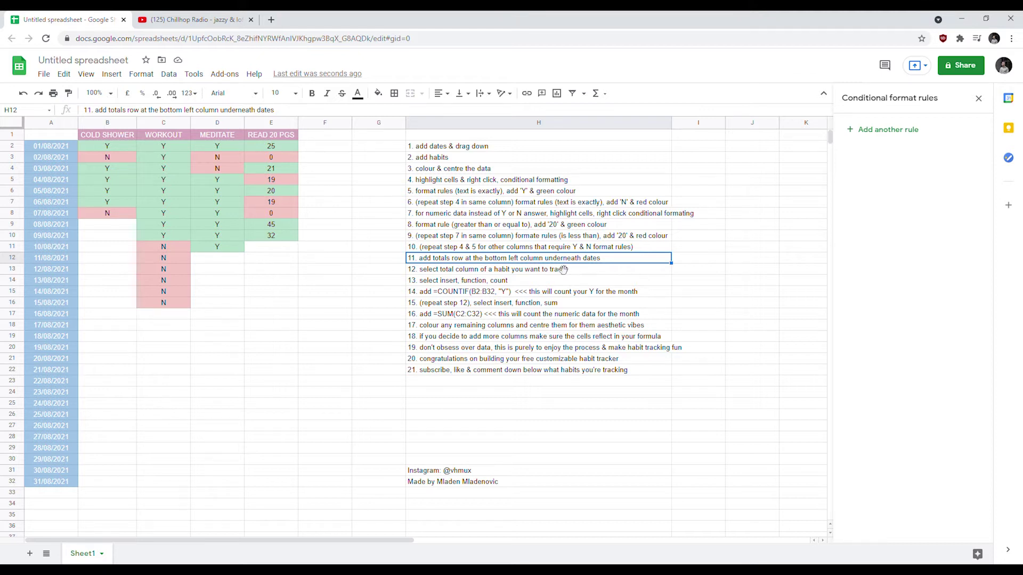
left_click(62, 496)
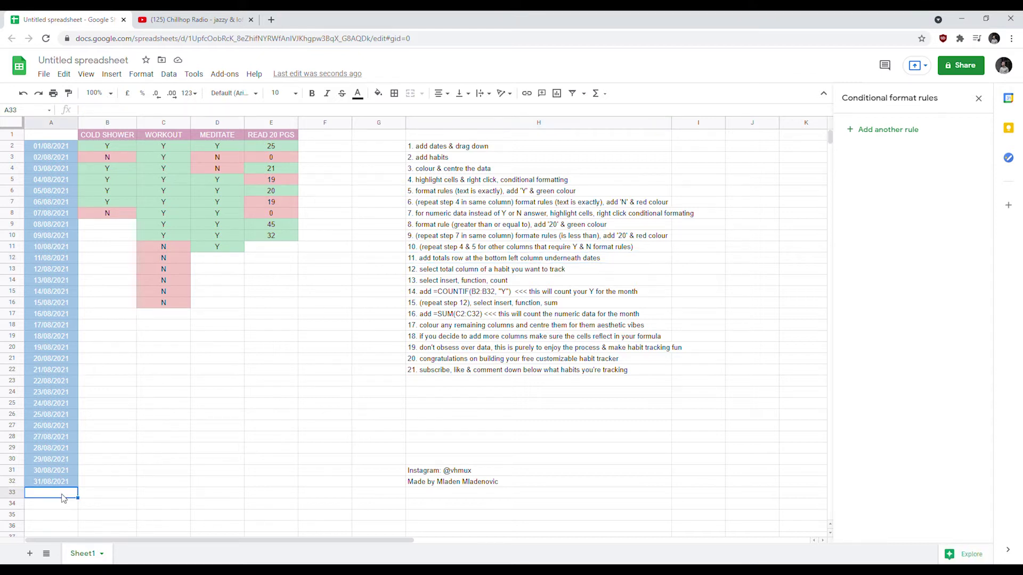
type("TOTAL")
left_click(270, 404)
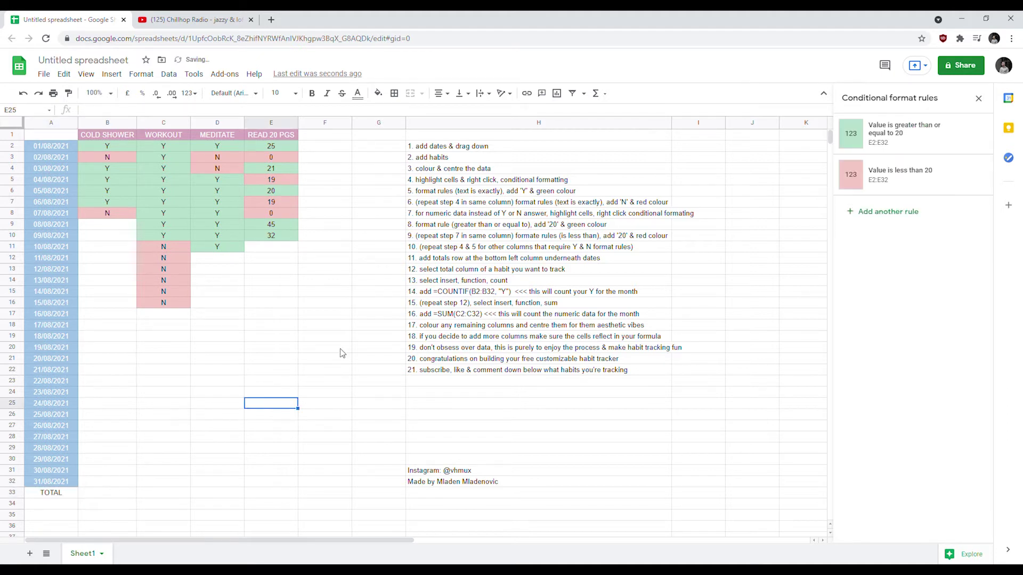
Insert a COUNT function over the COLD SHOWER cells B2:B32 into the total row cell B33
left_click(426, 270)
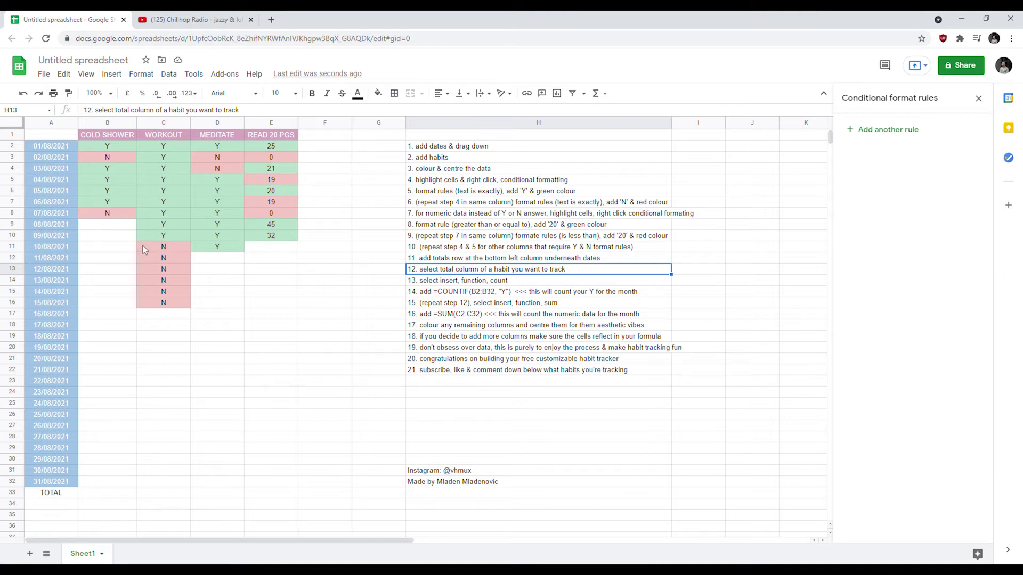
left_click(122, 149)
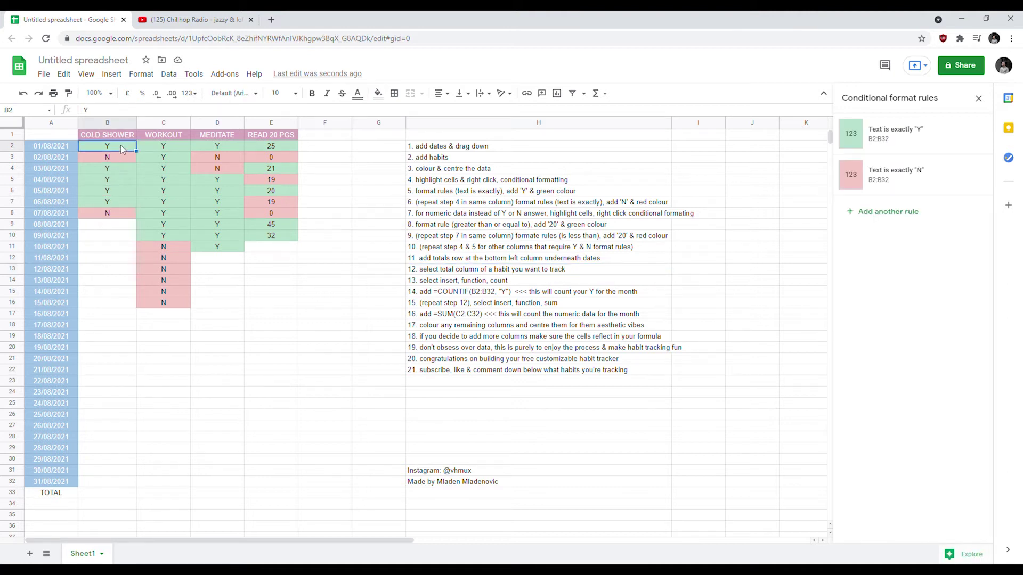
key("shift+Down")
key("shift+Down")
key("shift+Down")
key("shift+Down")
key("shift+Down")
key("shift+Down")
key("shift+Down")
key("shift+Down")
key("shift+Down")
key("shift+Down")
key("shift+Down")
key("shift+Down")
key("shift+Down")
key("shift+Down")
key("shift+Down")
key("shift+Down")
key("shift+Down")
key("shift+Down")
key("shift+Down")
key("shift+Down")
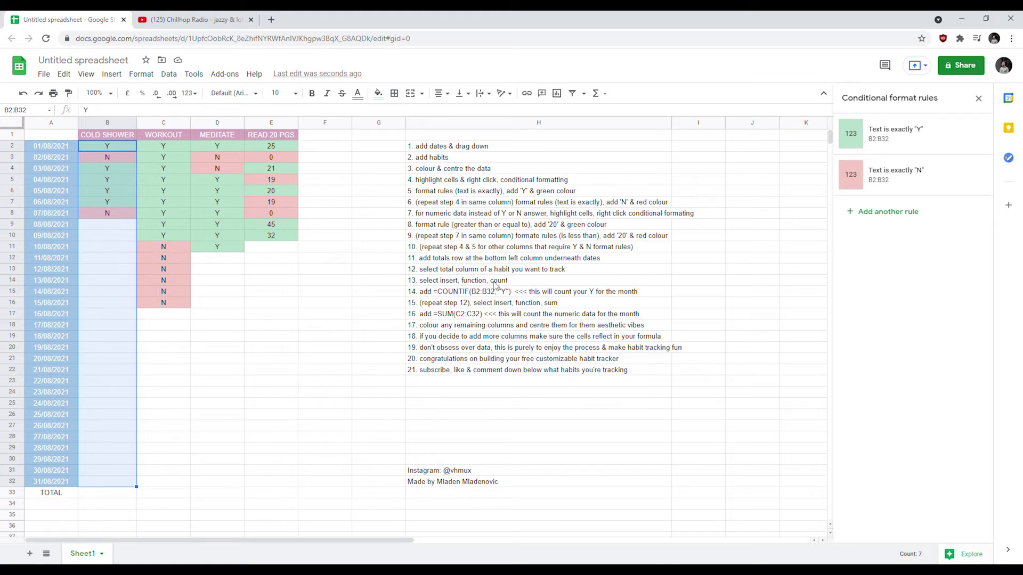
left_click(112, 74)
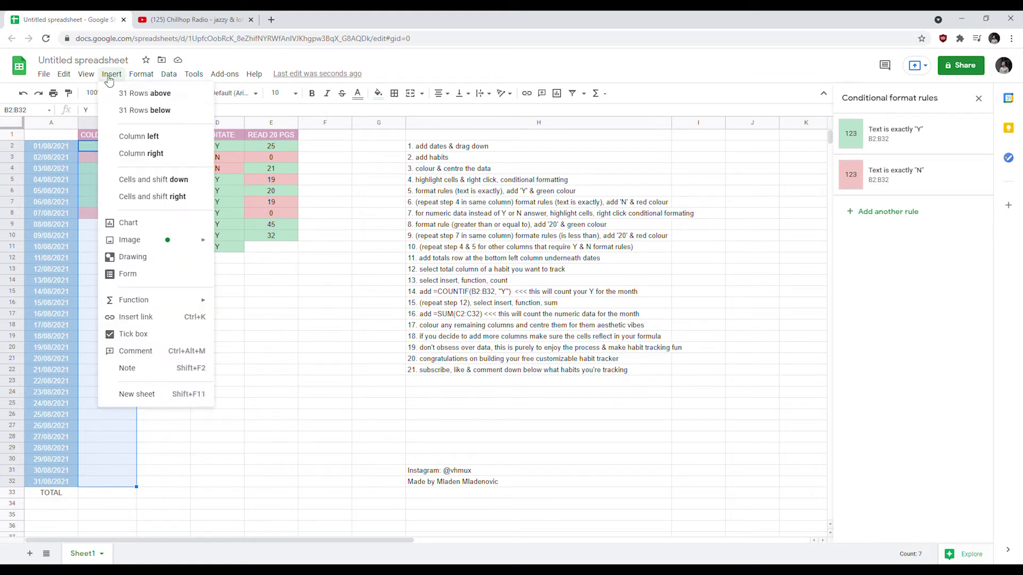
mouse_move(157, 303)
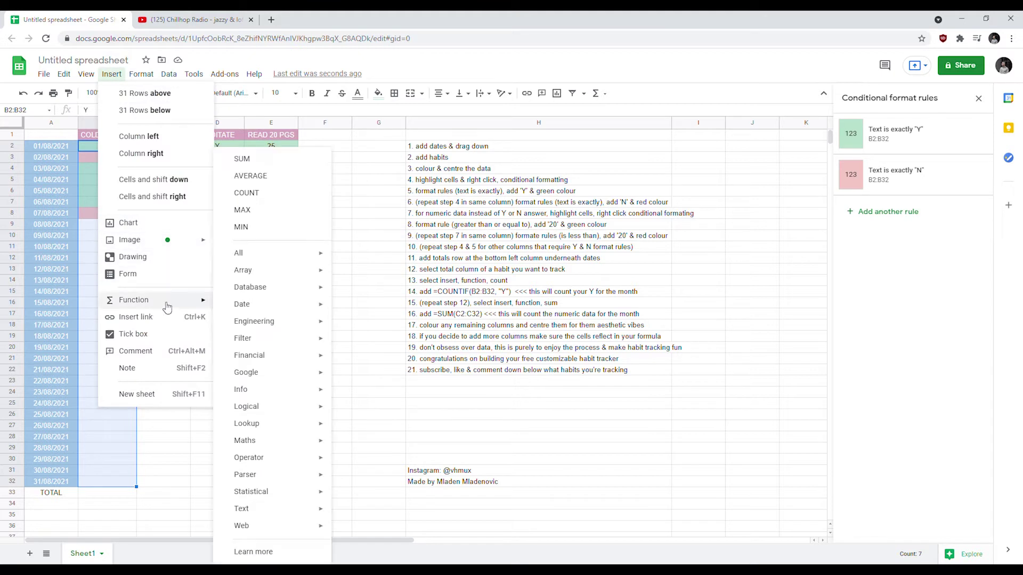
left_click(271, 196)
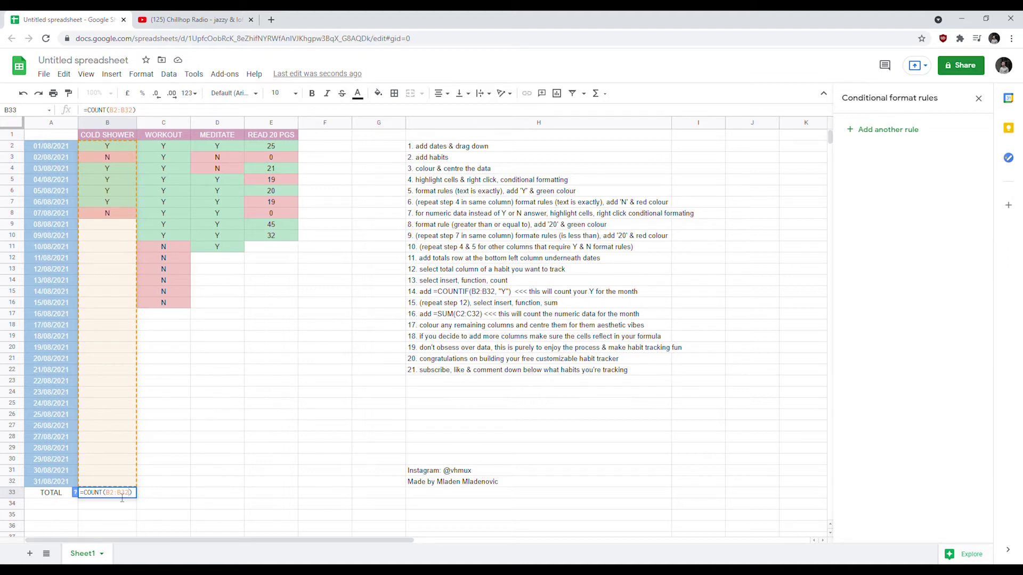
Change the COLD SHOWER total in B33 to =COUNTIF(B2:B32, "Y")
left_click(105, 496)
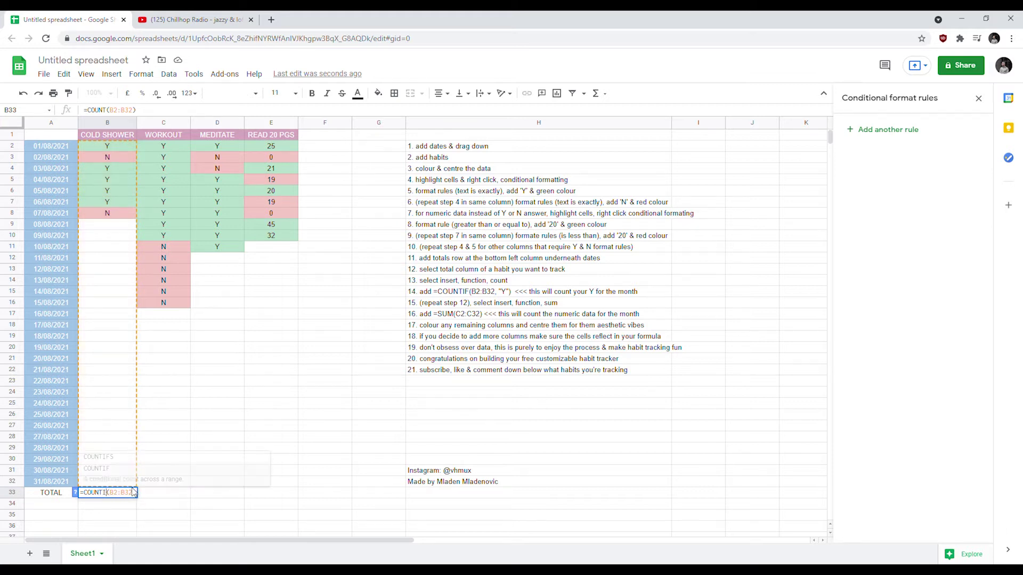
type("IF")
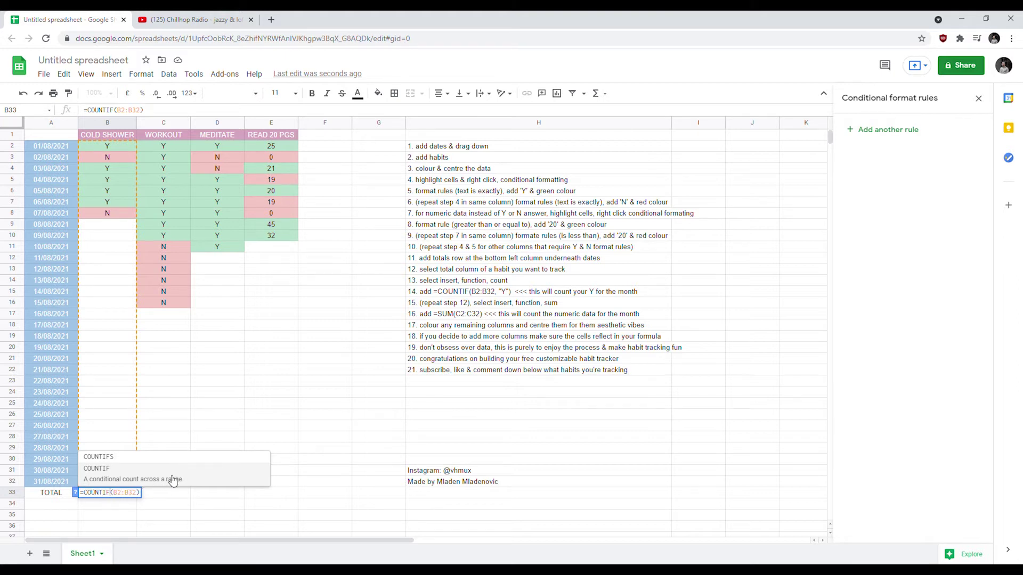
key("Right")
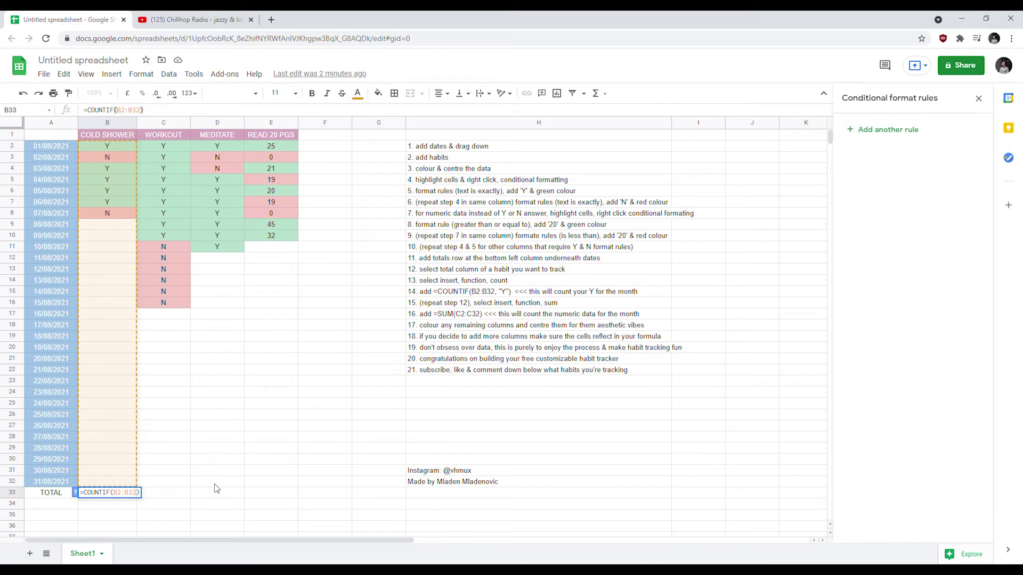
type(", \"Y")
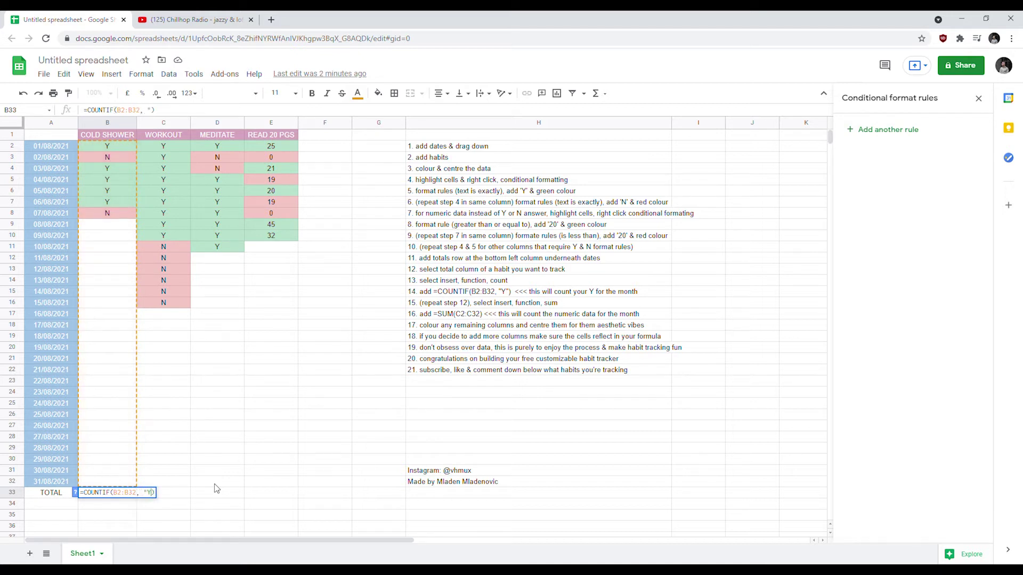
type("\"")
key("Return")
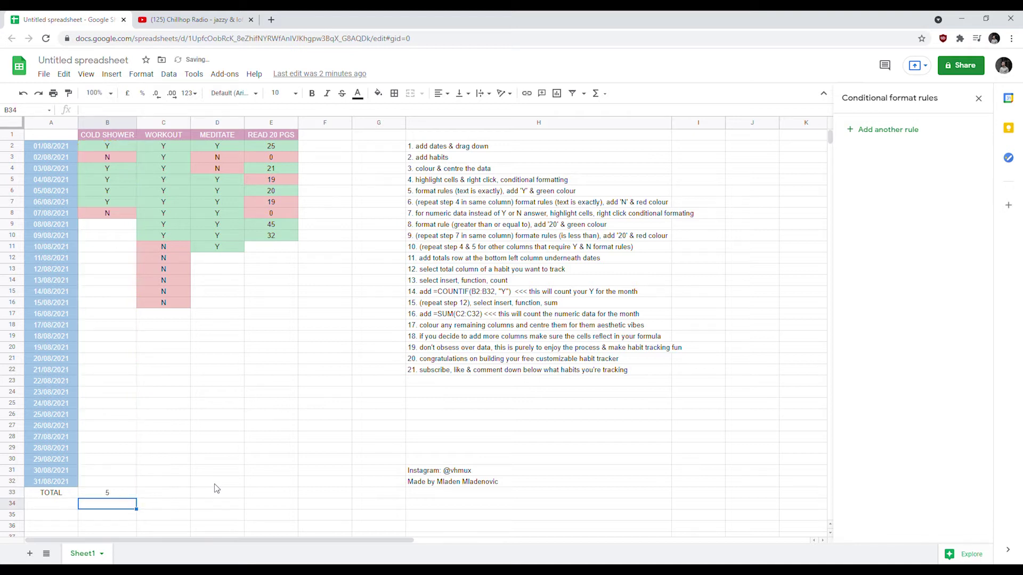
left_click(123, 495)
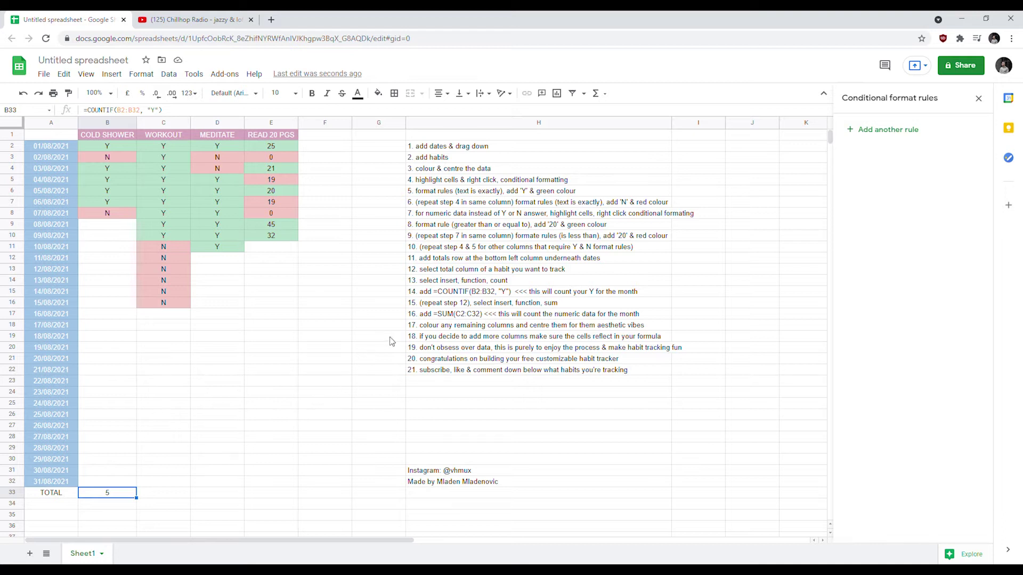
Append the note (FOR Y OR N COLUMN ONLY) to instruction 15 in cell H16
left_click(437, 308)
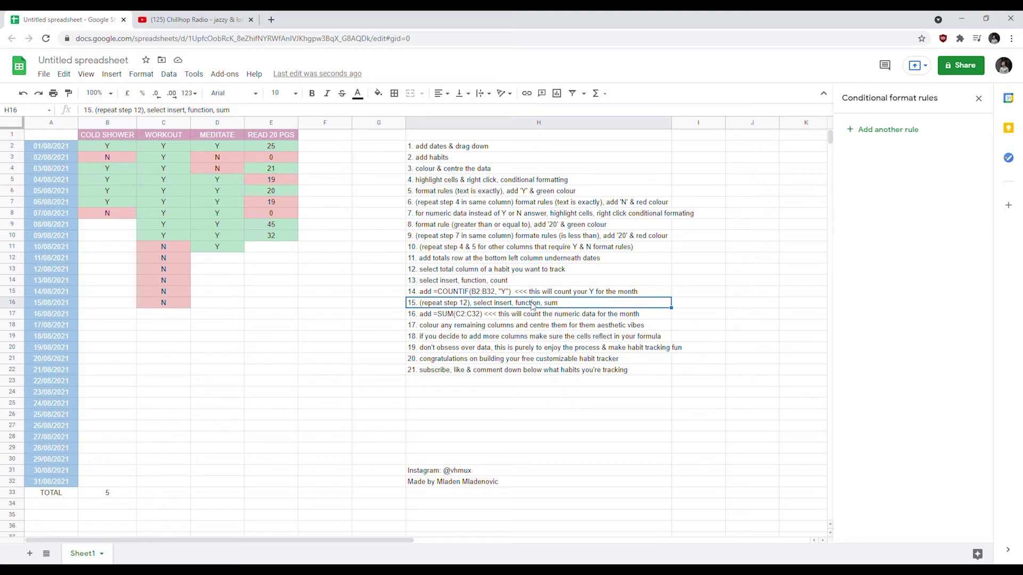
double_click(573, 307)
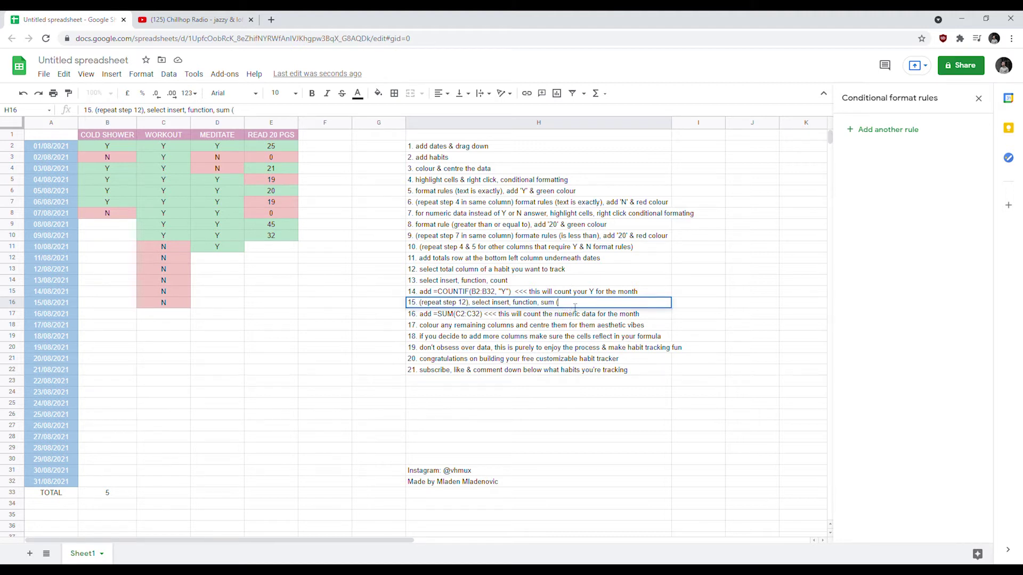
type("(FOR Y OR N COLUMN ONLY")
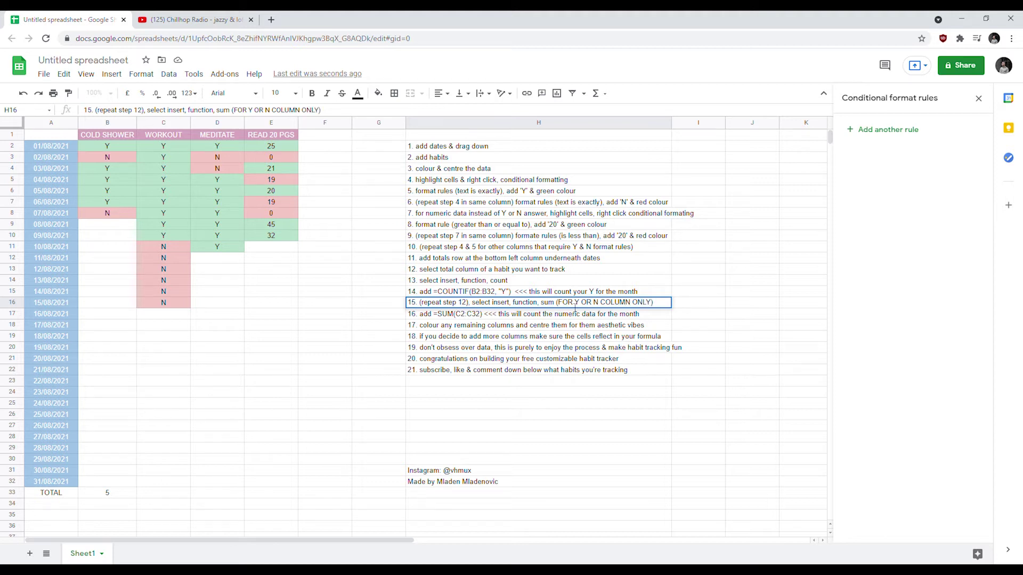
left_click(317, 329)
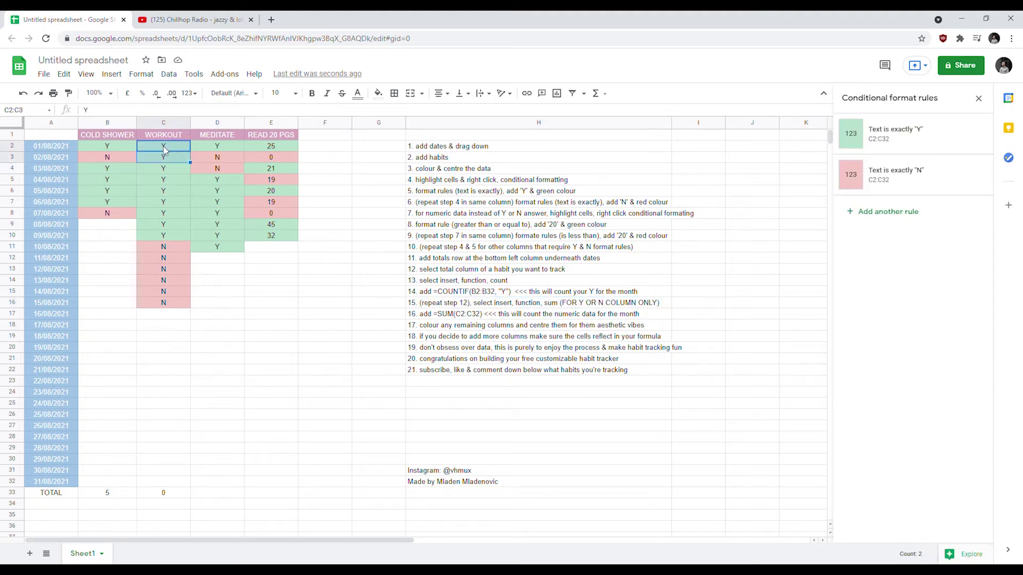
Insert a COUNT function over the WORKOUT cells C2:C32 into the total row cell C33
key("shift+Down")
key("shift+Down")
key("shift+Down")
key("shift+Down")
key("shift+Down")
key("shift+Down")
key("shift+Down")
key("shift+Down")
key("shift+Down")
key("shift+Down")
key("shift+Down")
key("shift+Down")
key("shift+Down")
key("shift+Down")
key("shift+Down")
key("shift+Down")
key("shift+Down")
key("shift+Down")
key("shift+Down")
key("shift+Down")
key("shift+Down")
key("shift+Down")
key("shift+Down")
key("shift+Down")
key("shift+Down")
key("shift+Down")
key("shift+Down")
key("shift+Down")
key("shift+Down")
key("shift+Down")
key("shift+Up")
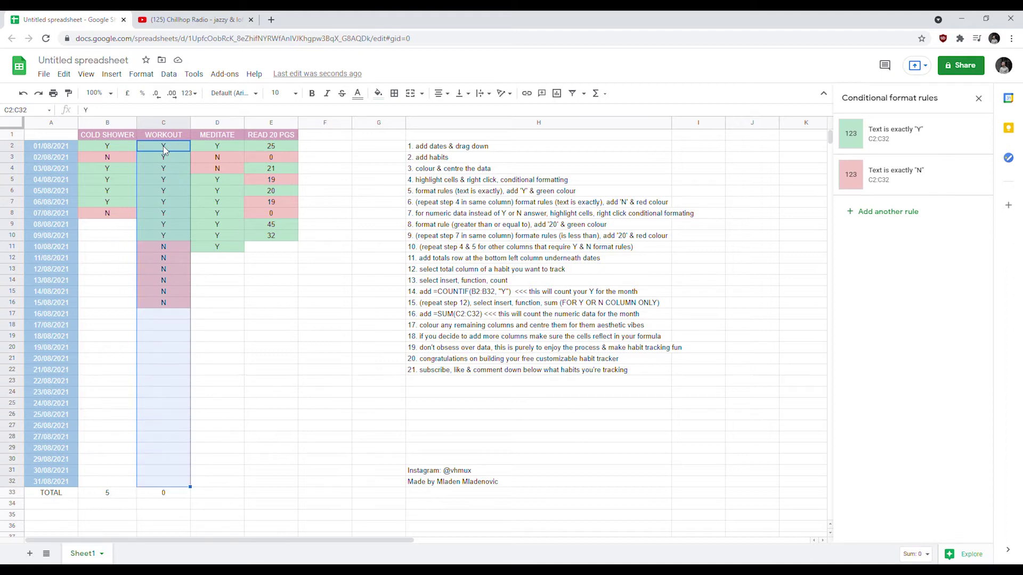
left_click(112, 73)
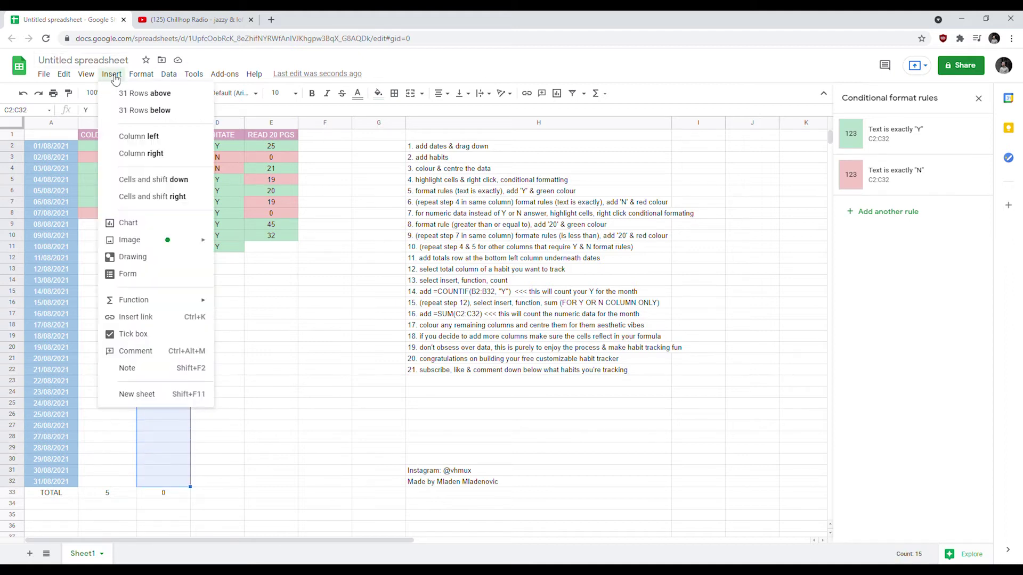
mouse_move(179, 300)
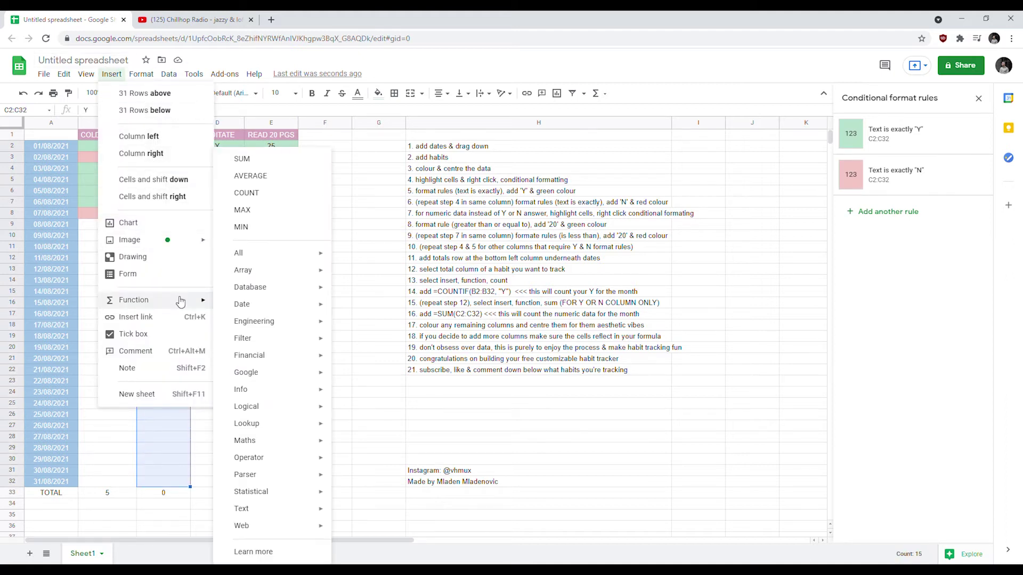
left_click(271, 197)
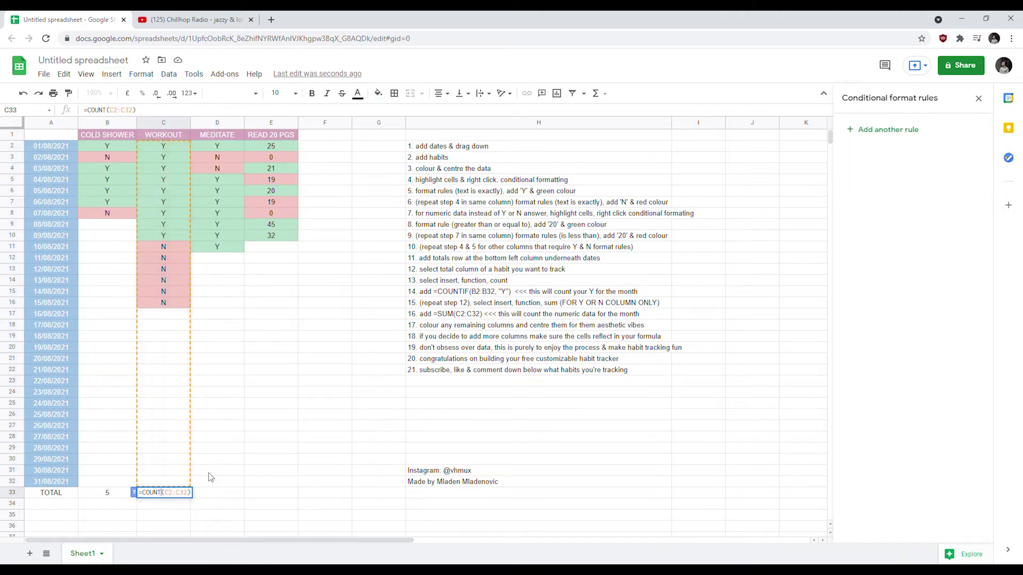
Change the WORKOUT total in C33 to =COUNTIF(C2:C32, "Y")
type("IF")
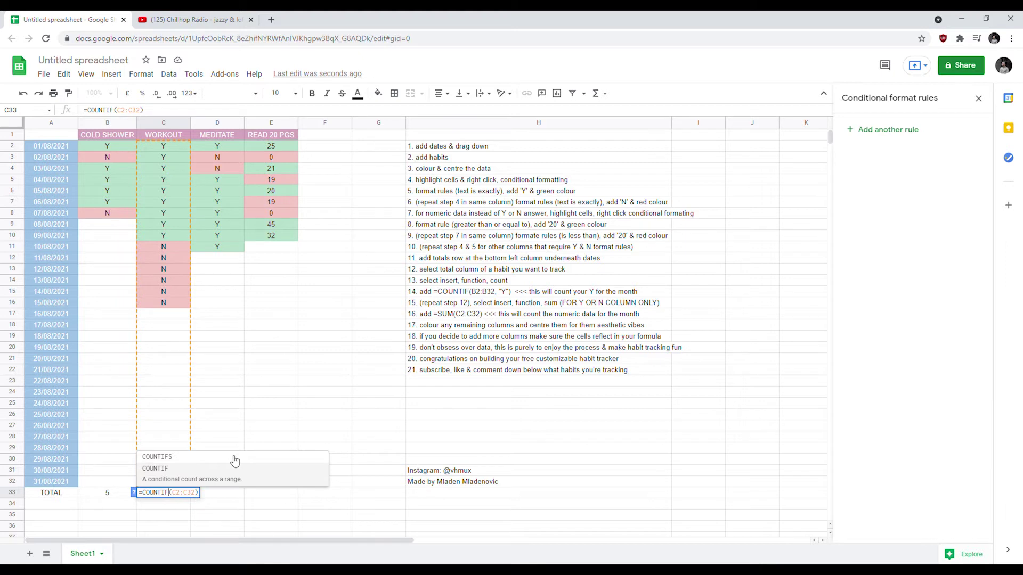
left_click(257, 479)
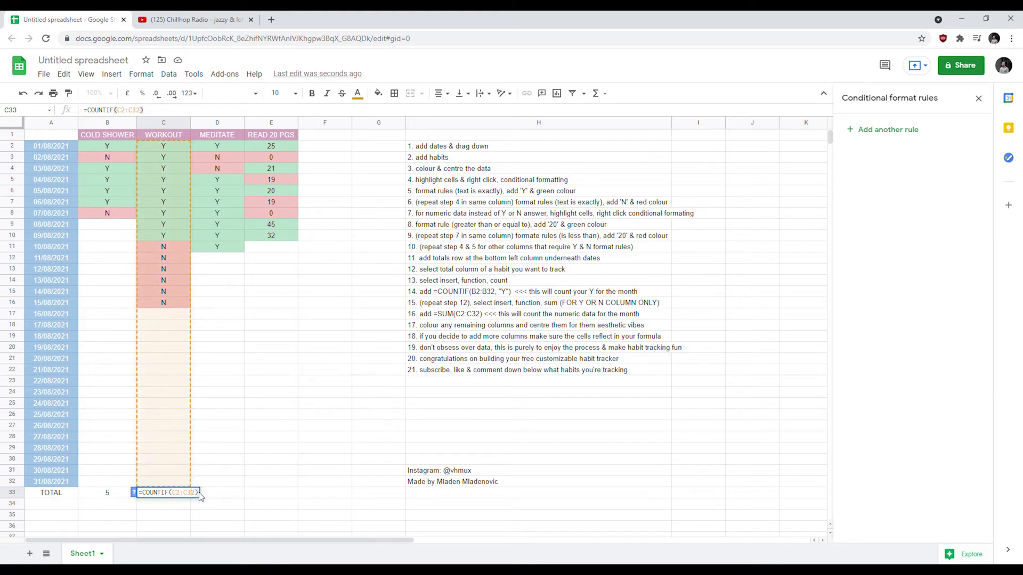
type(", ")
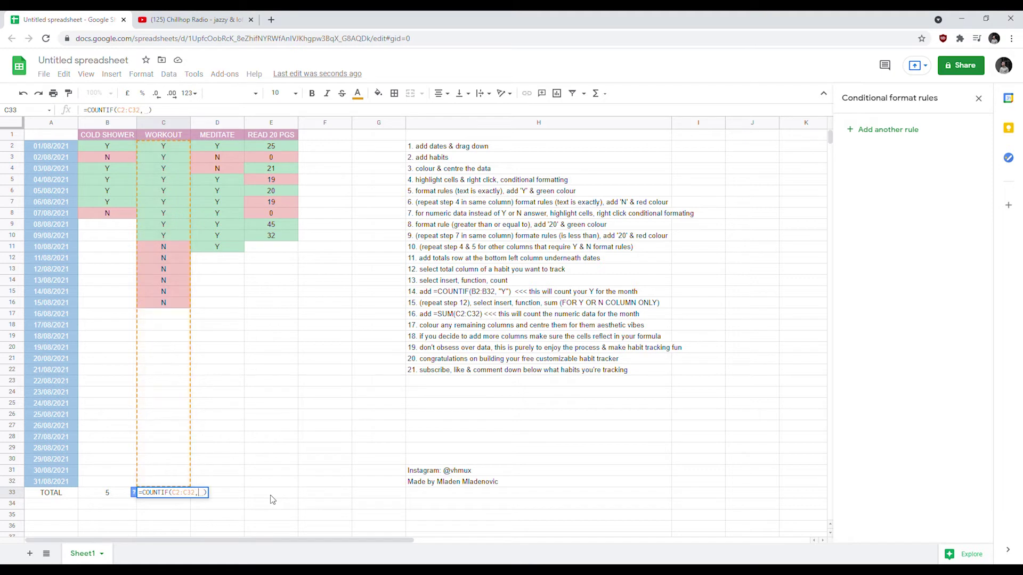
type("\"")
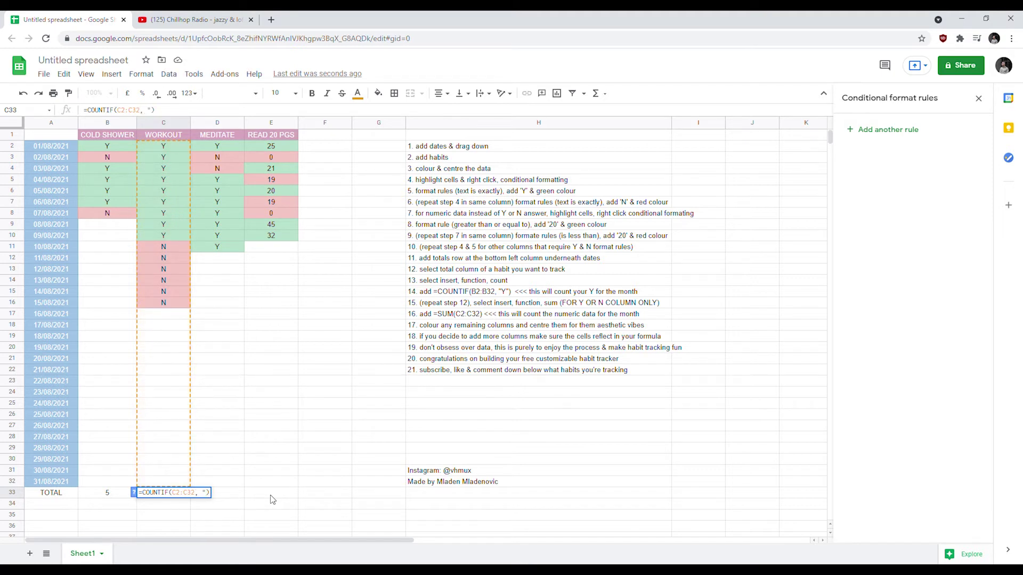
type("Y\"")
left_click(168, 397)
Insert a COUNT function over the MEDITATE cells D2:D32 into the total row cell D33
left_click(223, 147)
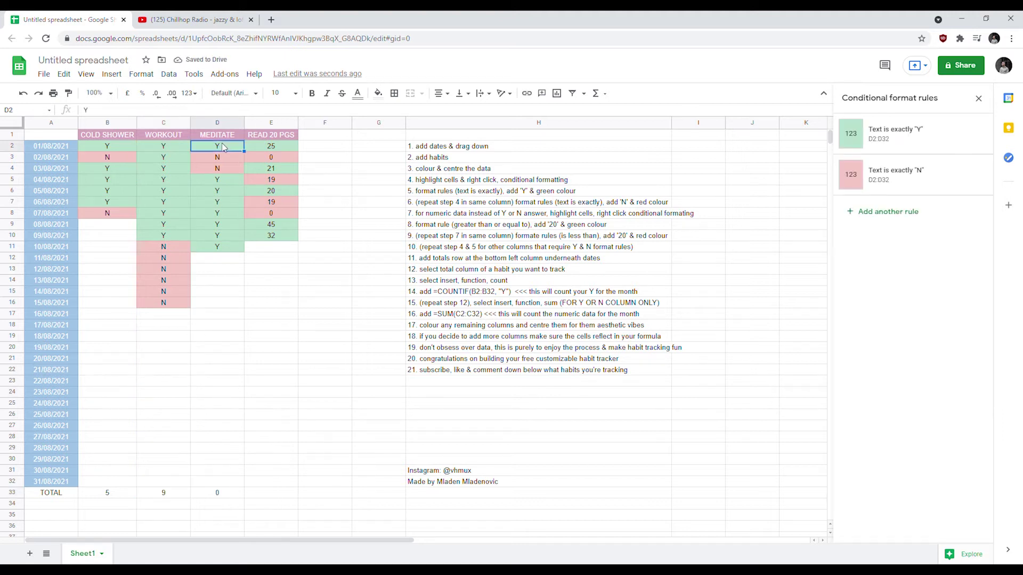
key("shift+Down")
key("shift+Down")
key("shift+Down")
key("shift+Down")
key("shift+Down")
key("shift+Down")
key("shift+Down")
key("shift+Down")
key("shift+Down")
key("shift+Down")
key("shift+Down")
key("shift+Down")
key("shift+Down")
key("shift+Down")
key("shift+Down")
key("shift+Down")
key("shift+Down")
key("shift+Down")
key("shift+Down")
key("shift+Down")
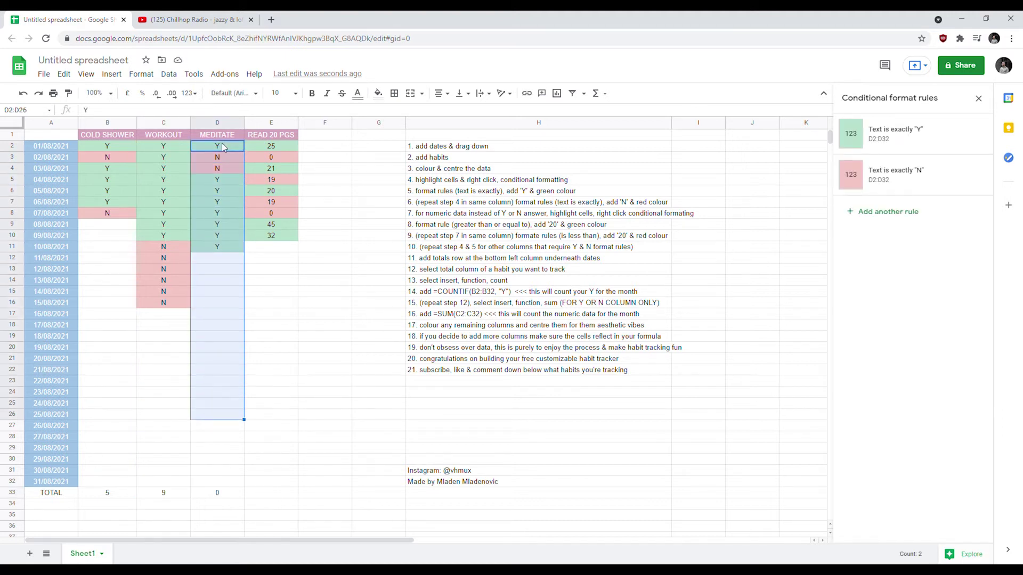
key("shift+Down")
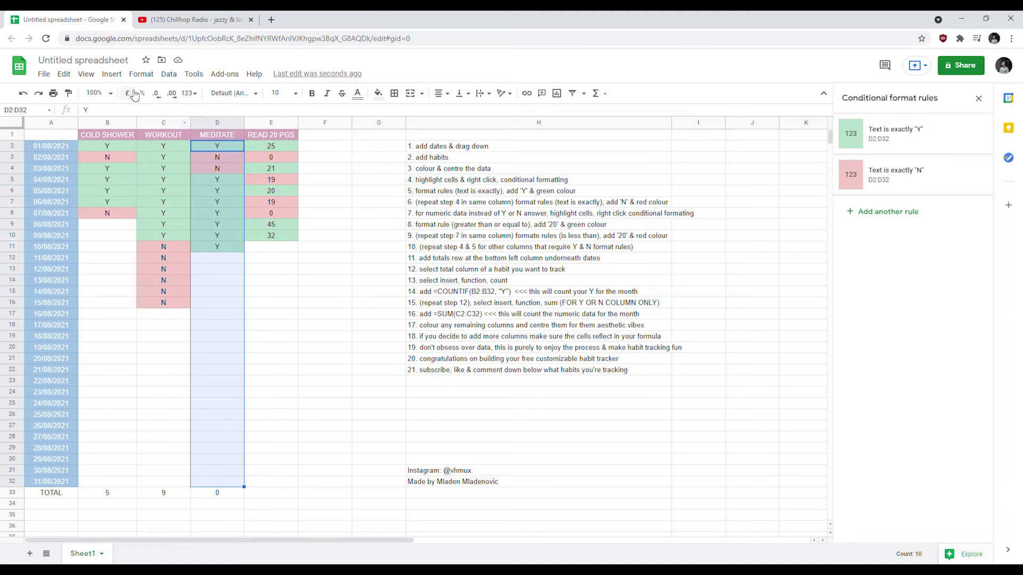
left_click(121, 78)
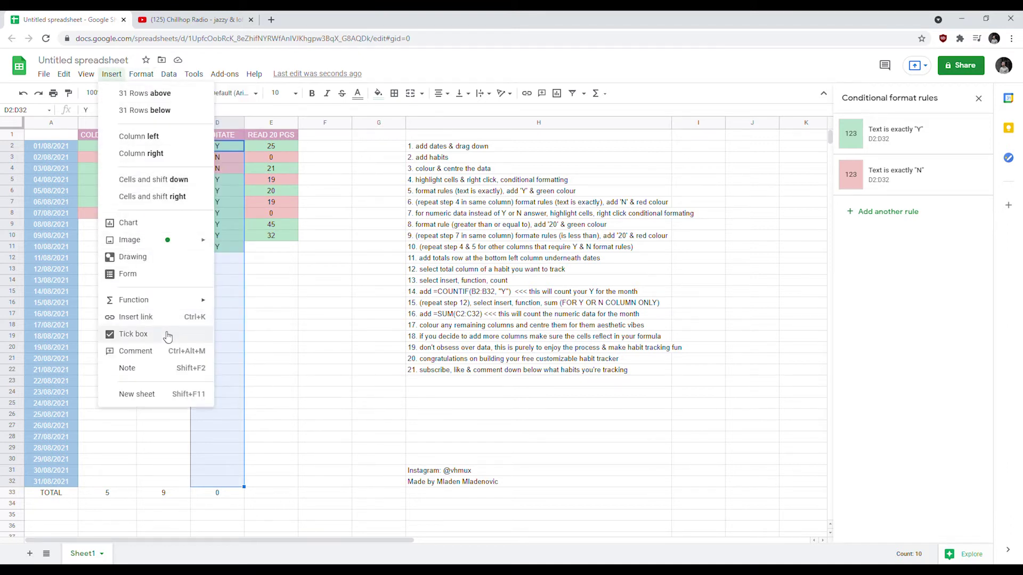
mouse_move(181, 301)
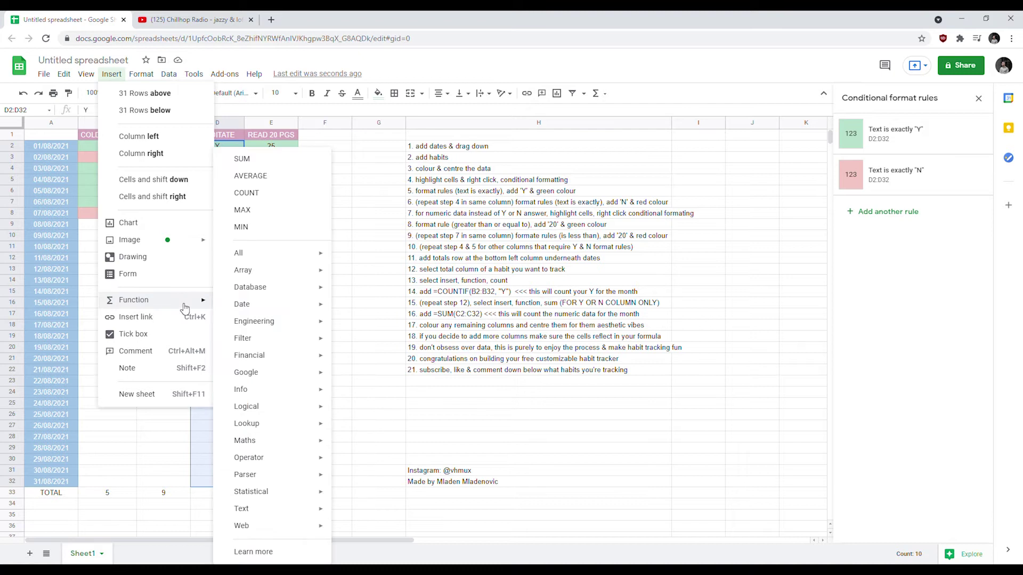
left_click(260, 193)
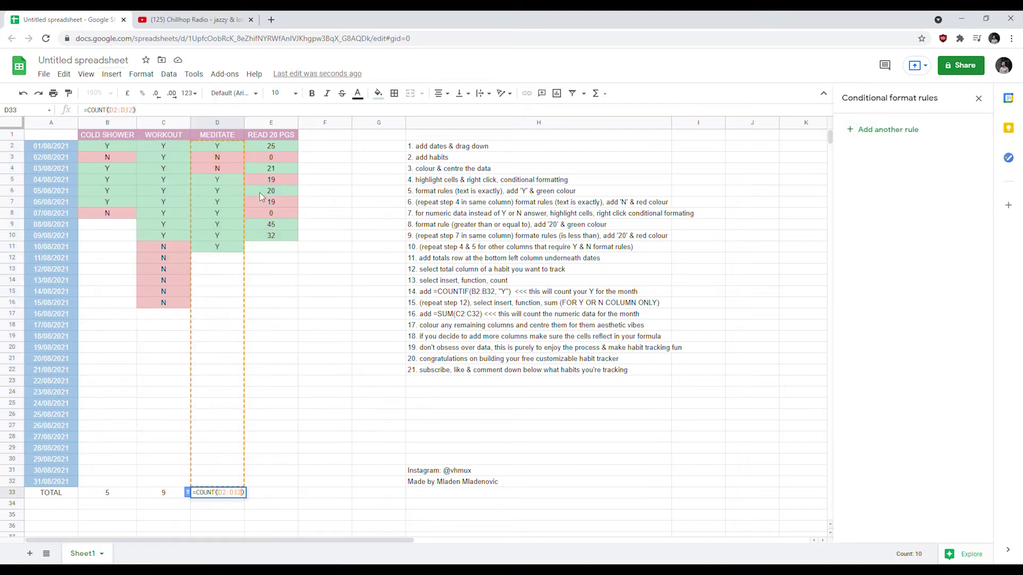
Change the MEDITATE total in D33 to =COUNTIF(D2:D32, "Y")
left_click(216, 493)
type("IF")
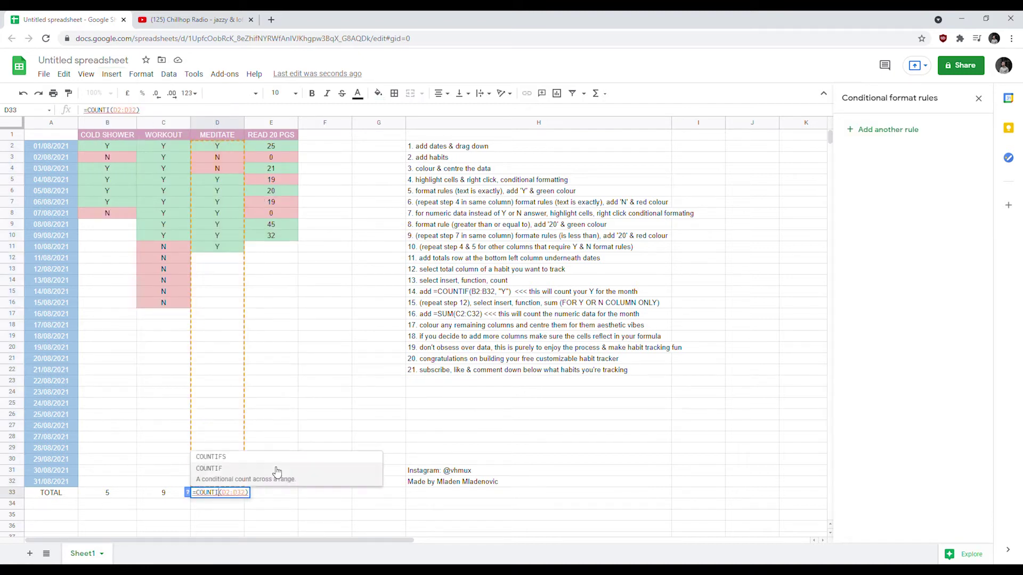
left_click(253, 494)
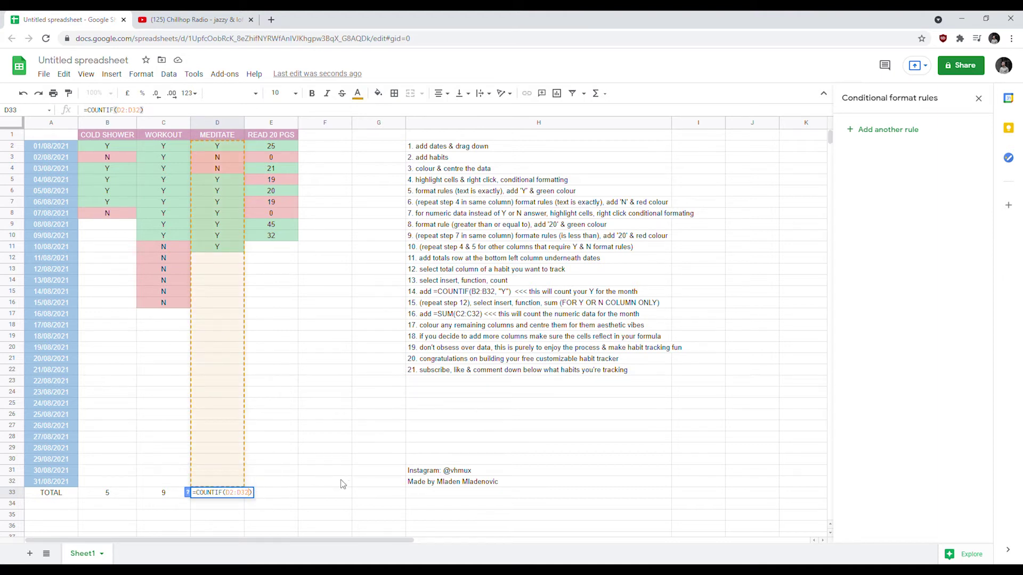
type(", \"Y")
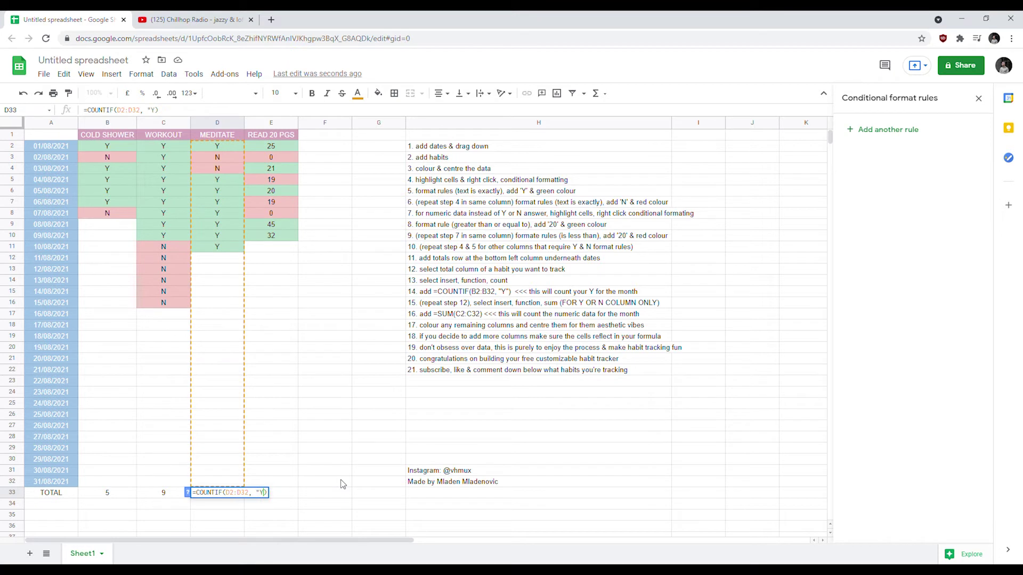
type("\"")
key("Return")
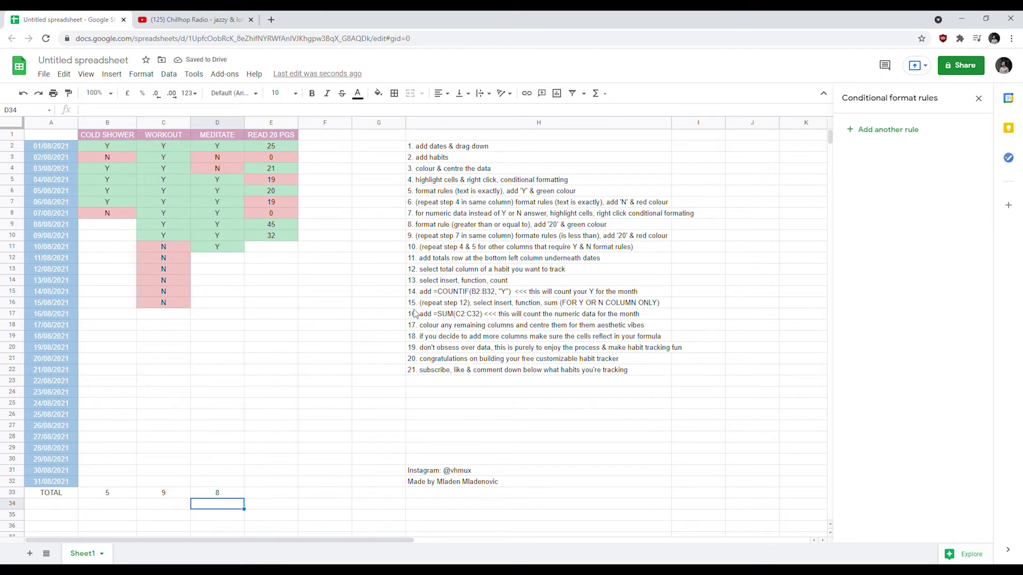
Insert a SUM function over the READ 20 PGS cells E2:E32 into the total row cell E33
left_click(431, 317)
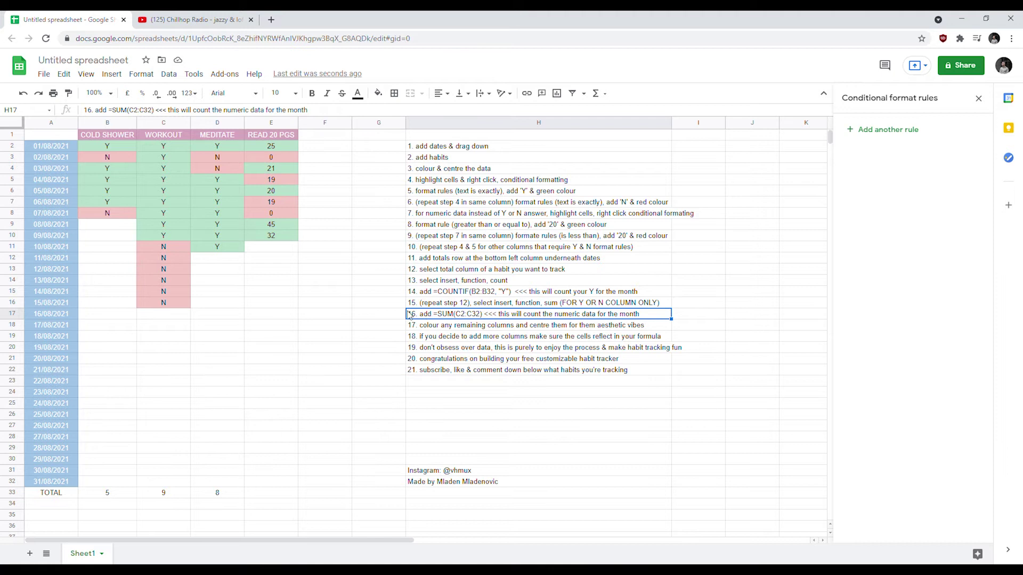
left_click(274, 149)
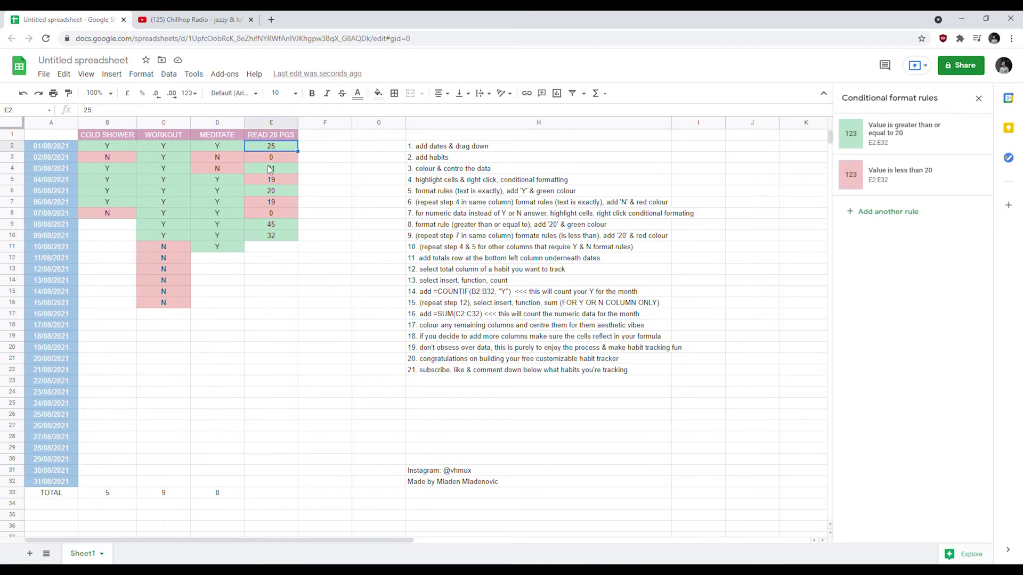
left_click(272, 303)
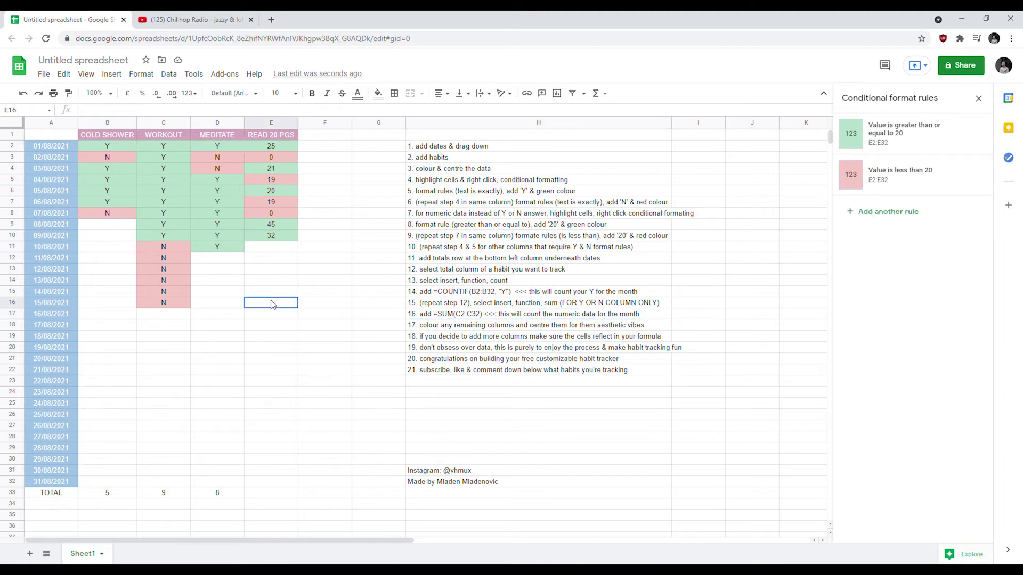
left_click(276, 147)
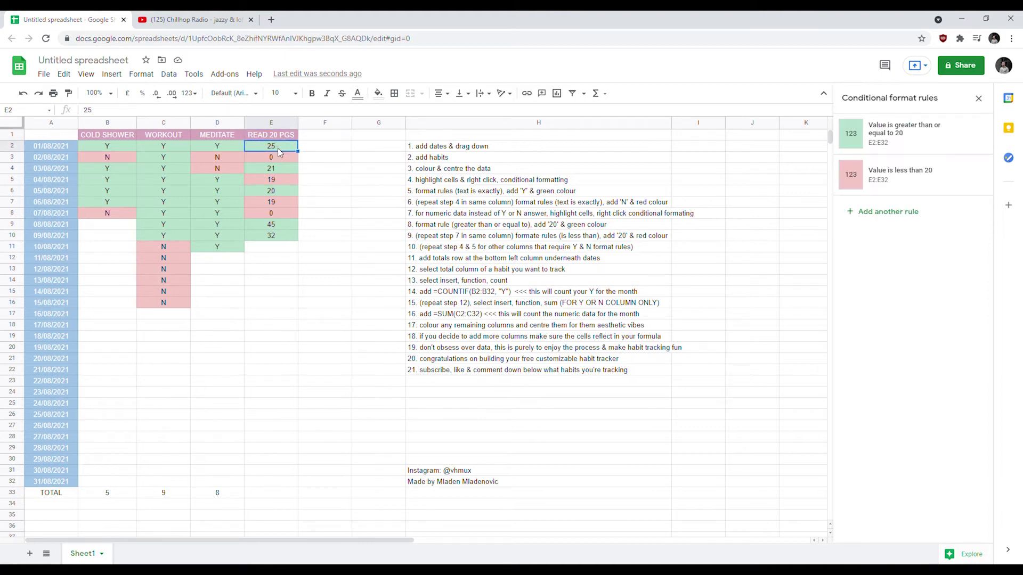
key("shift+Down")
key("shift+Down")
key("shift+Down")
key("shift+Down")
key("shift+Down")
key("shift+Down")
key("shift+Down")
key("shift+Down")
key("shift+Down")
key("shift+Down")
key("shift+Down")
key("shift+Down")
key("shift+Down")
key("shift+Down")
key("shift+Down")
key("shift+Down")
key("shift+Down")
key("shift+Down")
key("shift+Down")
key("shift+Down")
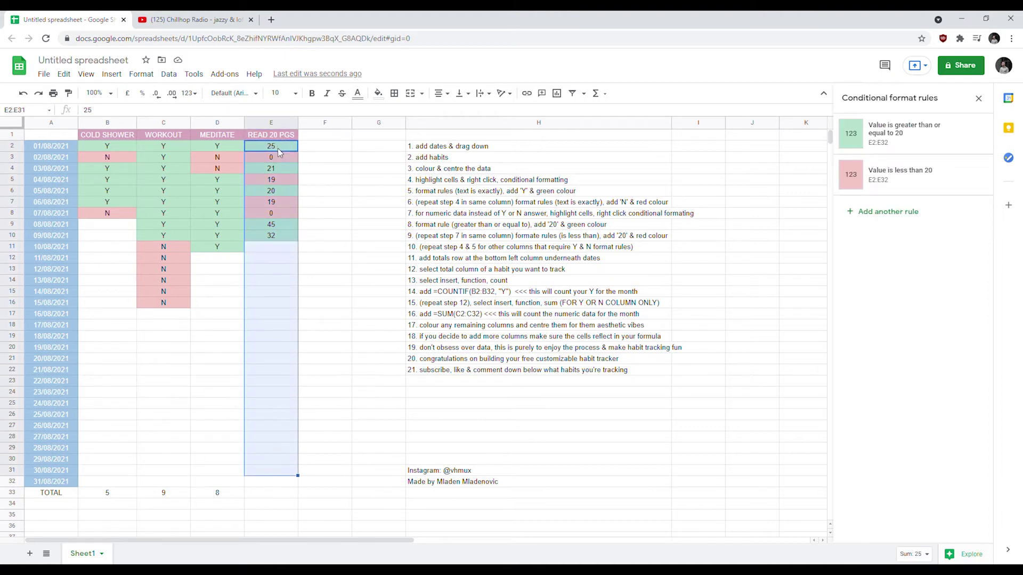
key("shift+Down")
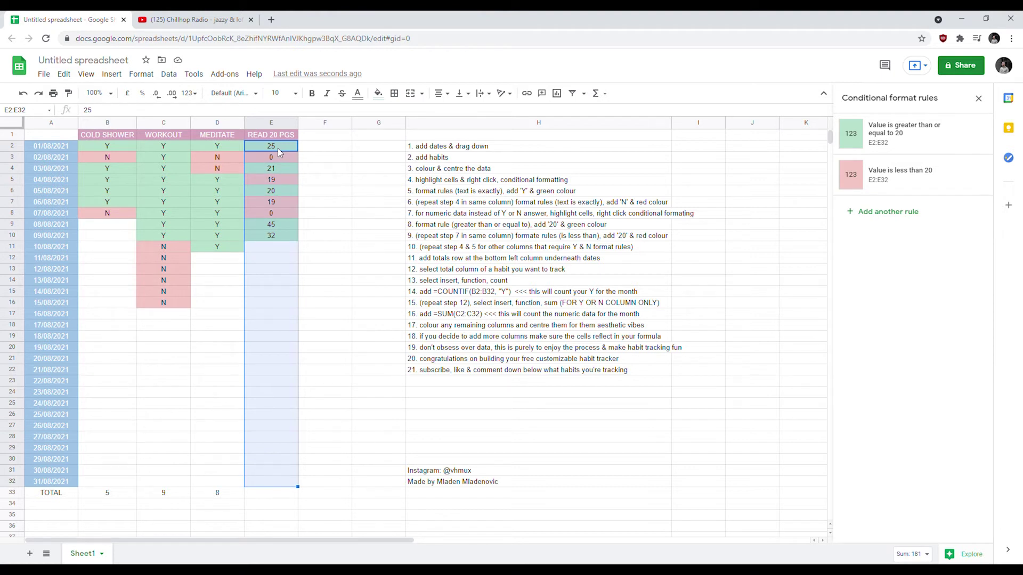
left_click(112, 74)
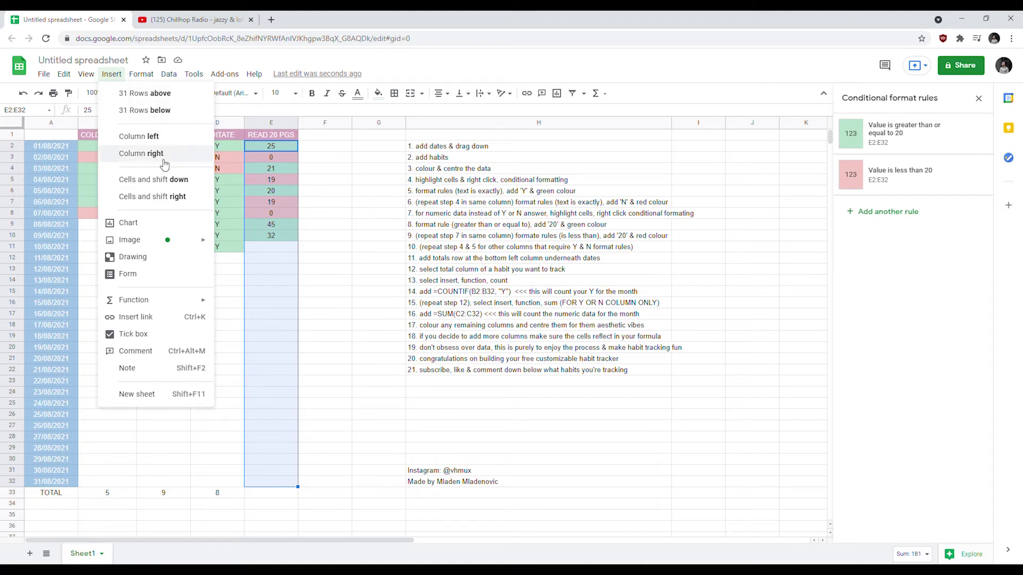
mouse_move(174, 303)
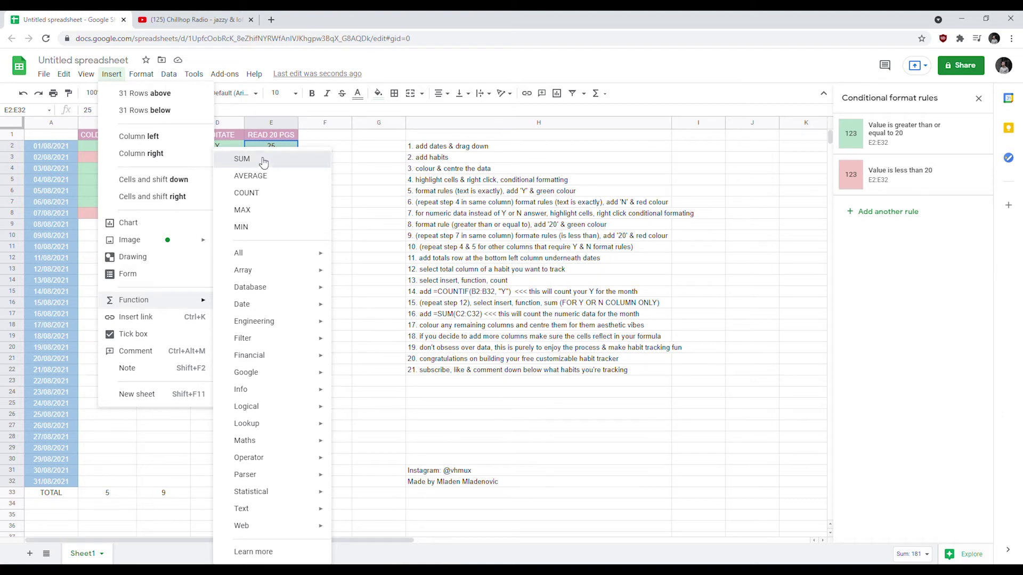
left_click(242, 159)
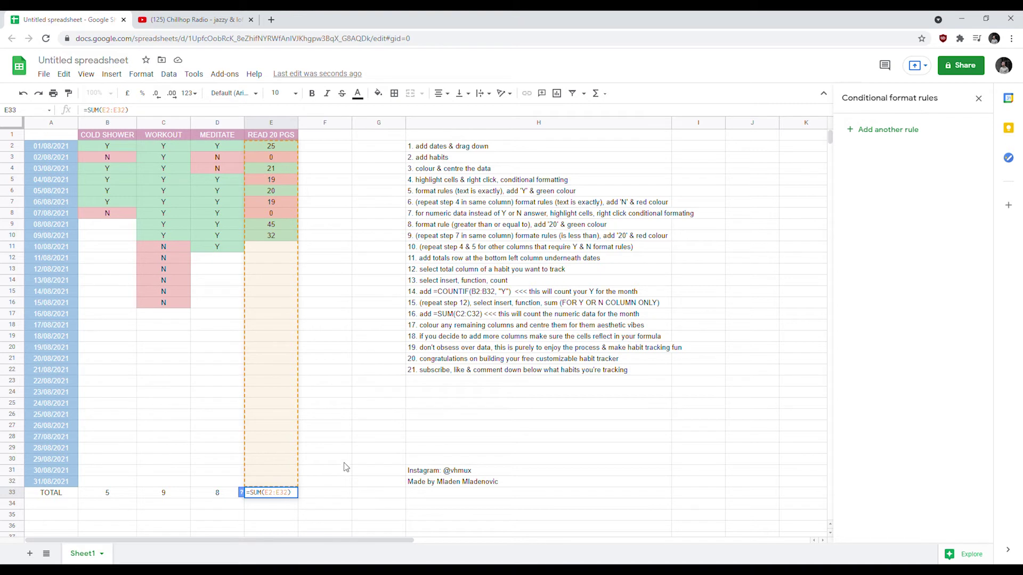
key("Return")
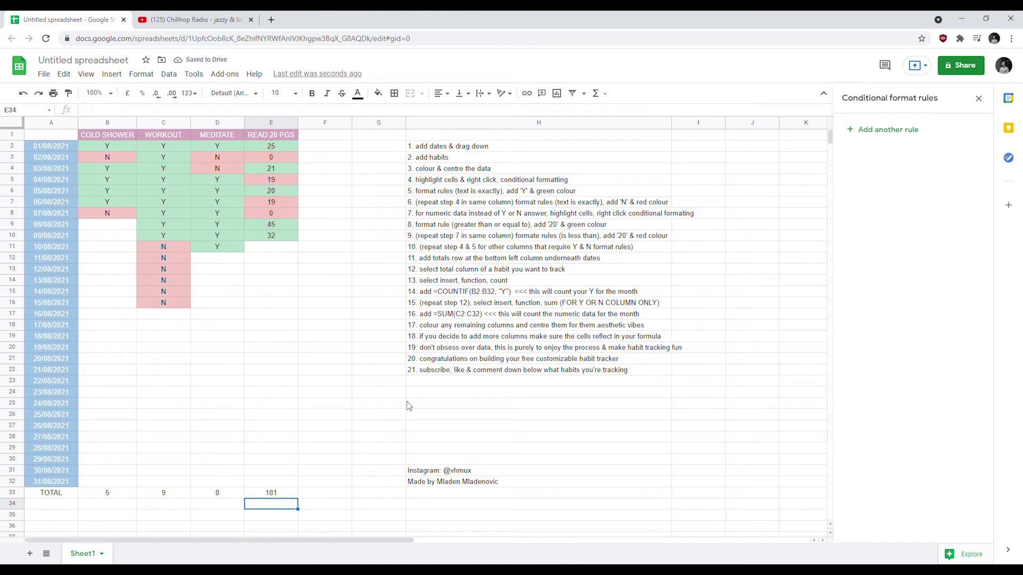
Fill the total cells B33:E33 with orange after trying a dark yellow fill
left_click(445, 328)
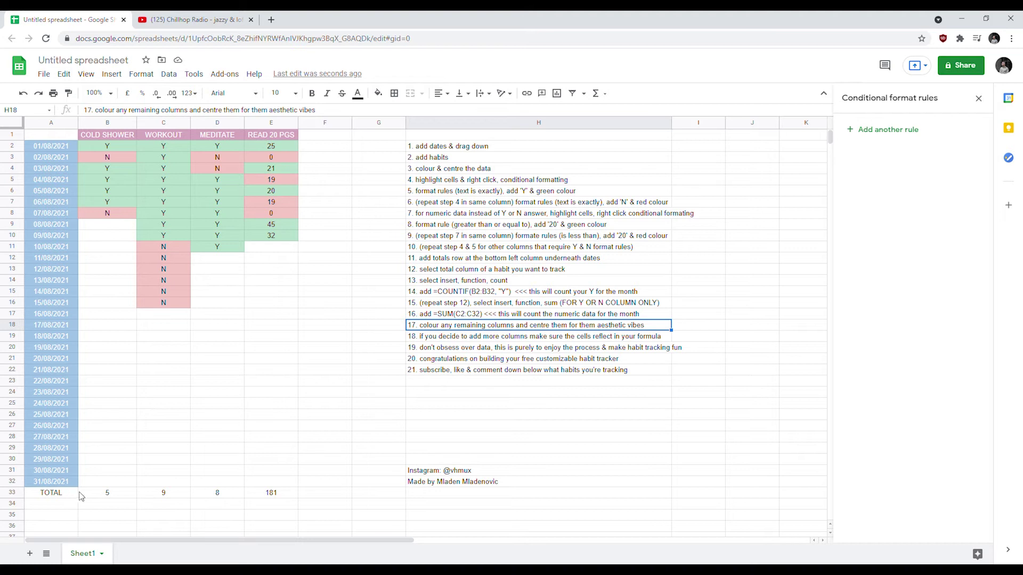
left_click(101, 495)
key("shift+Right")
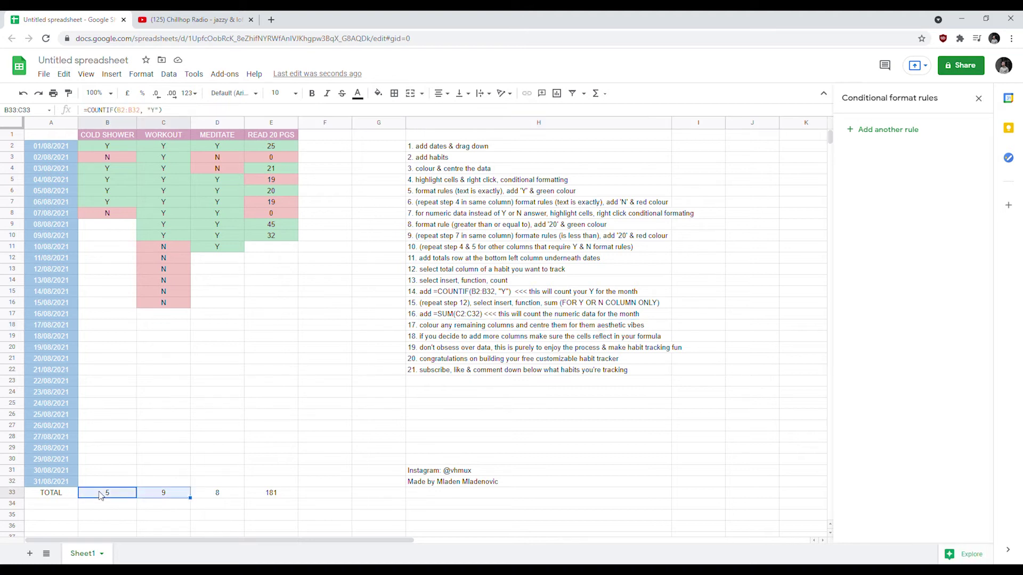
key("shift+Right")
key("shift+Right")
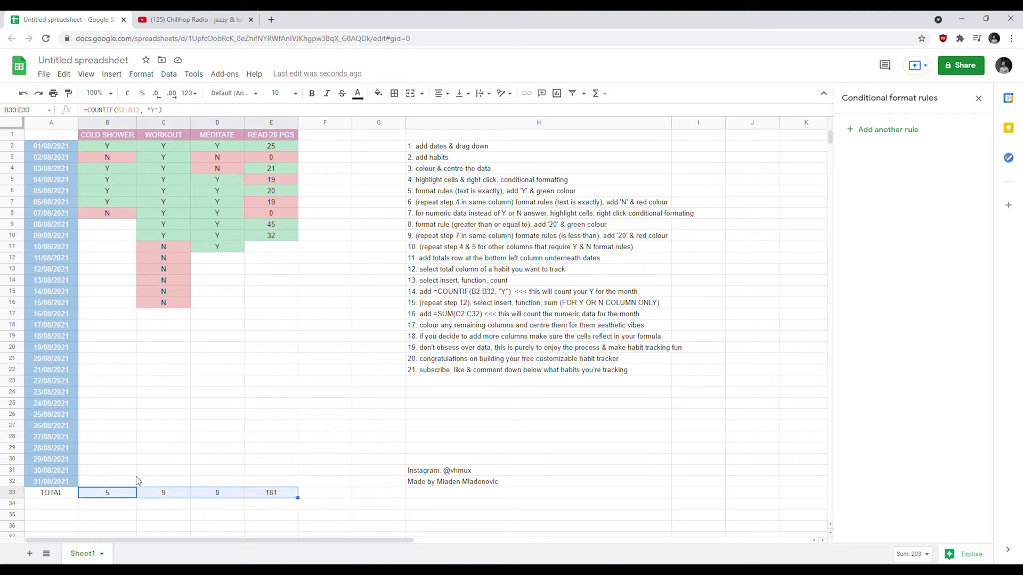
left_click(378, 93)
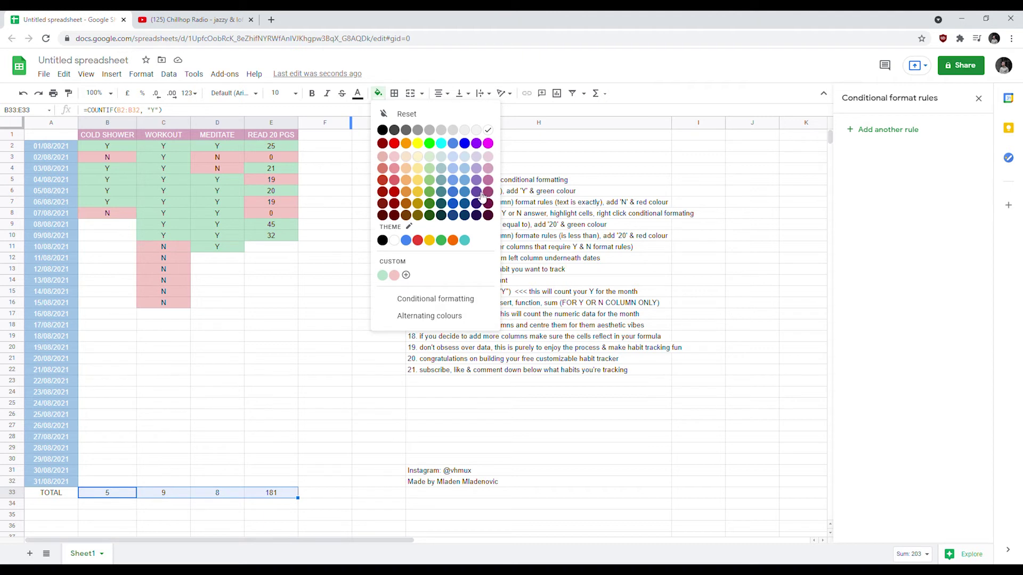
left_click(421, 199)
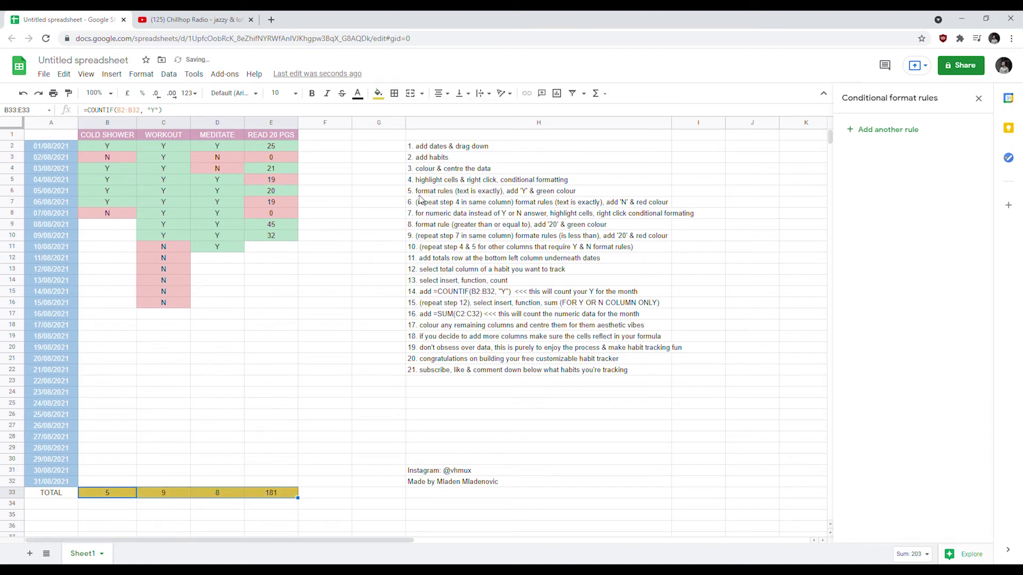
left_click(378, 93)
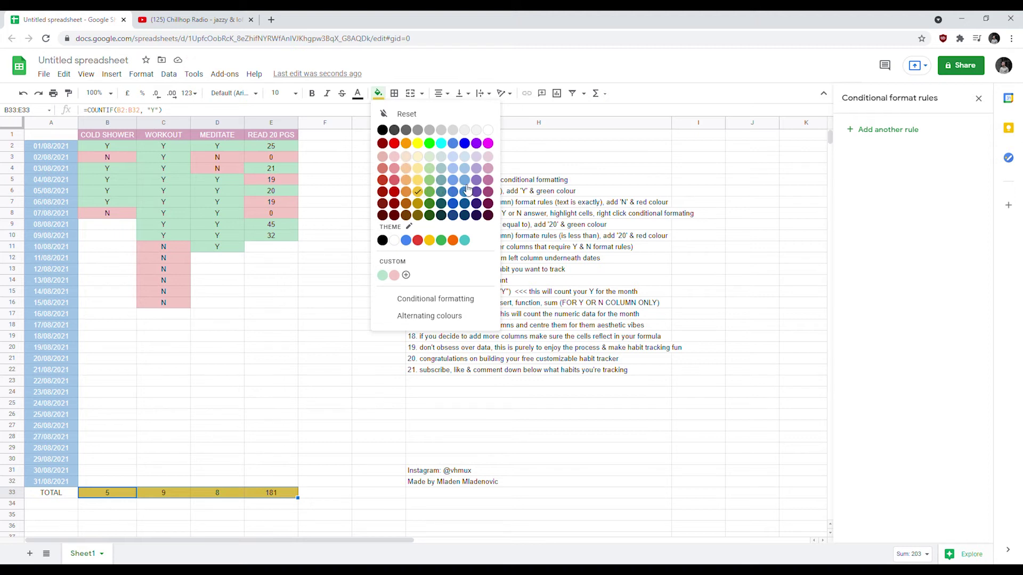
left_click(408, 181)
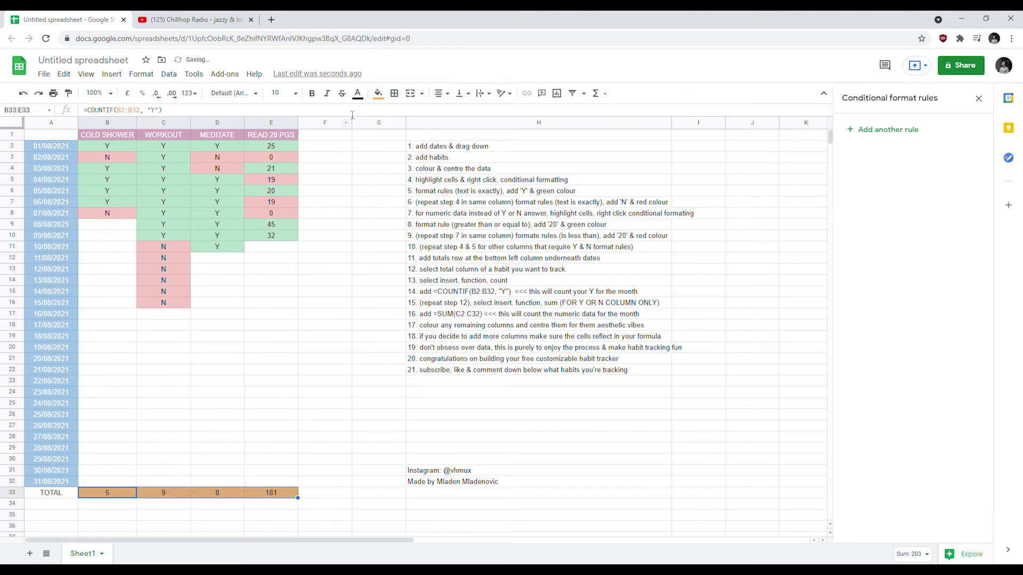
Set the text colour of the total cells B33:E33 to white
left_click(358, 94)
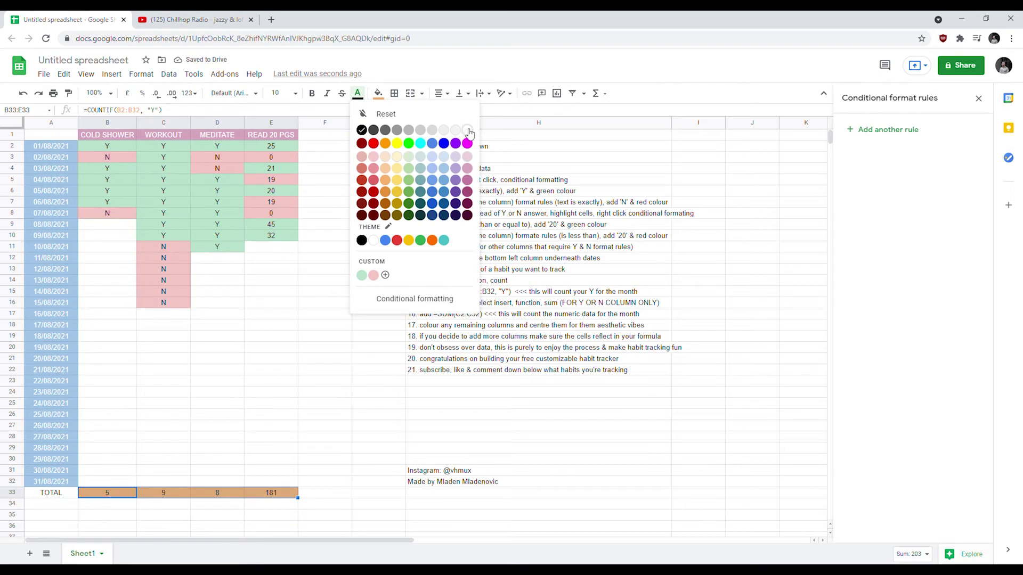
left_click(467, 130)
left_click(335, 371)
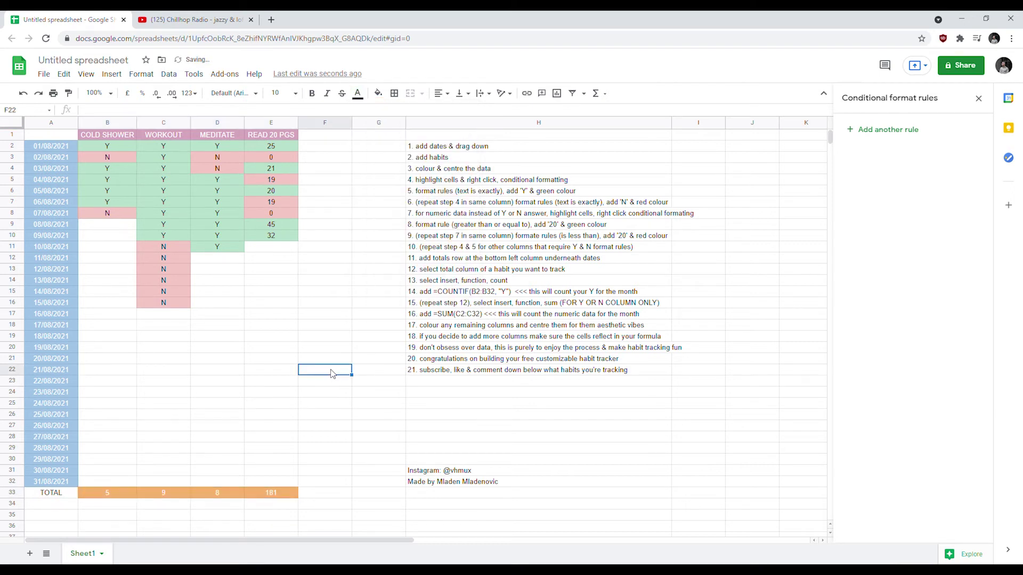
left_click(438, 340)
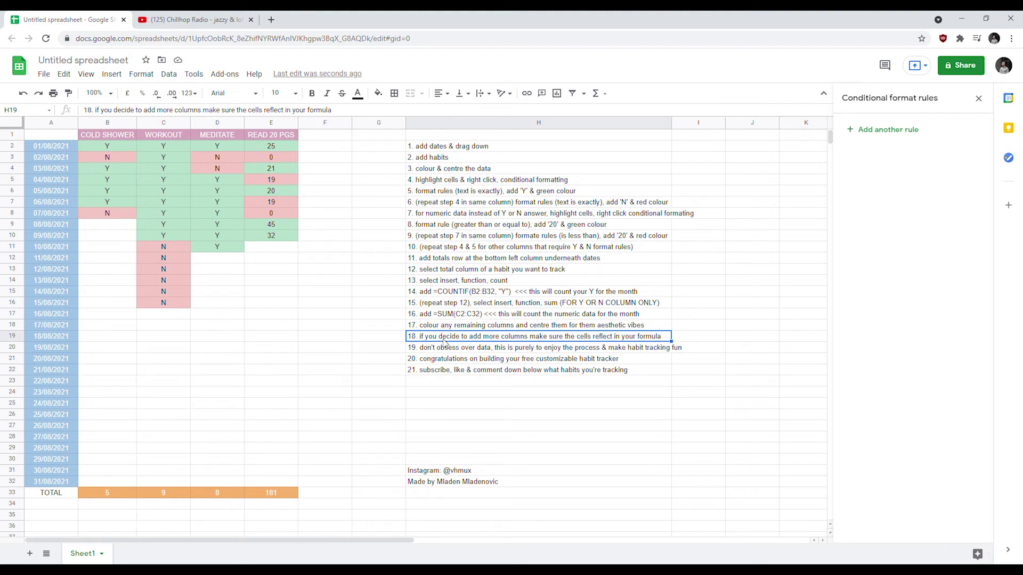
left_click(432, 353)
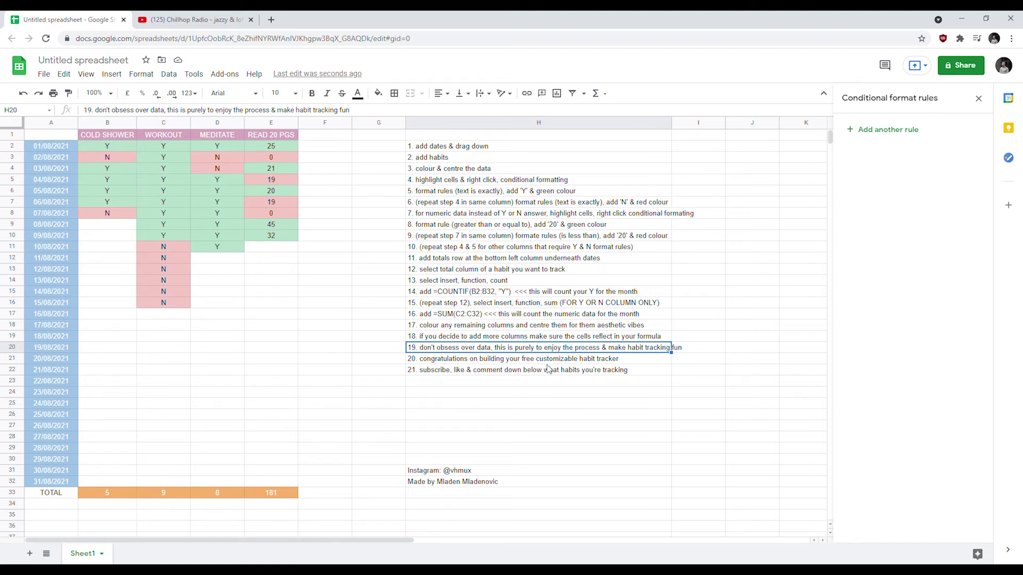
key("Down")
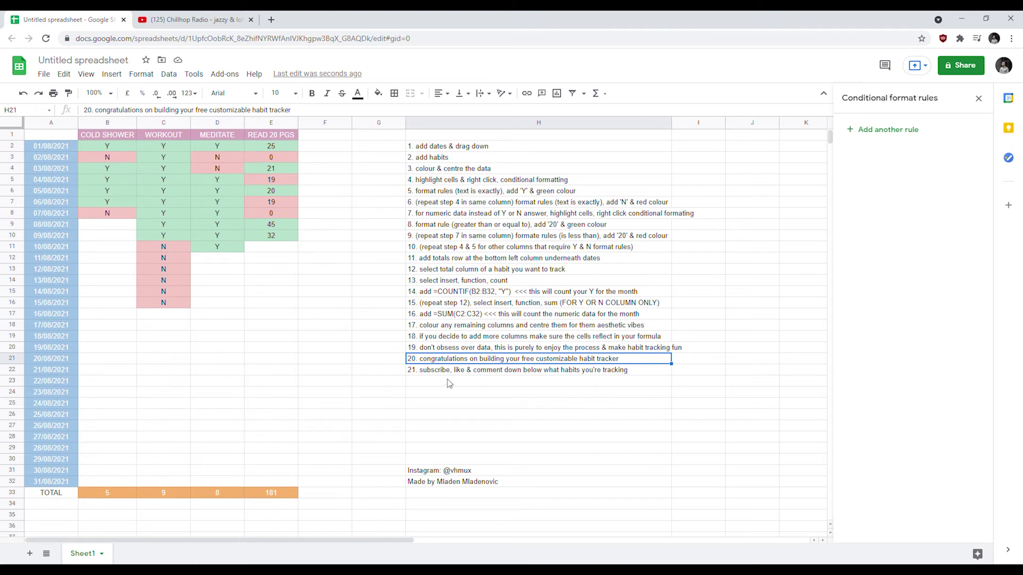
left_click(414, 376)
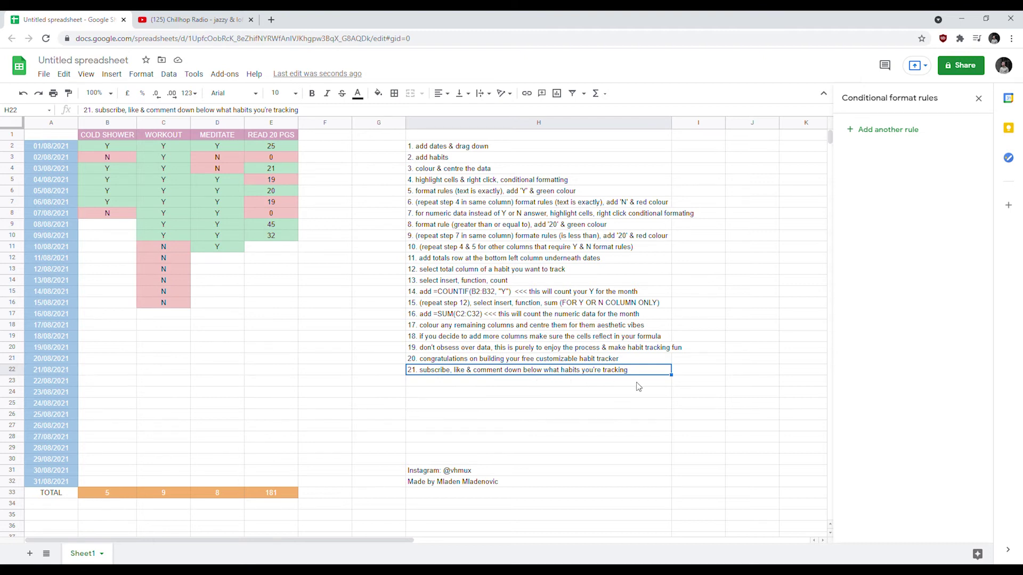
Enter the closing note "Well done! :)" in cell H25 below the instruction list
double_click(434, 409)
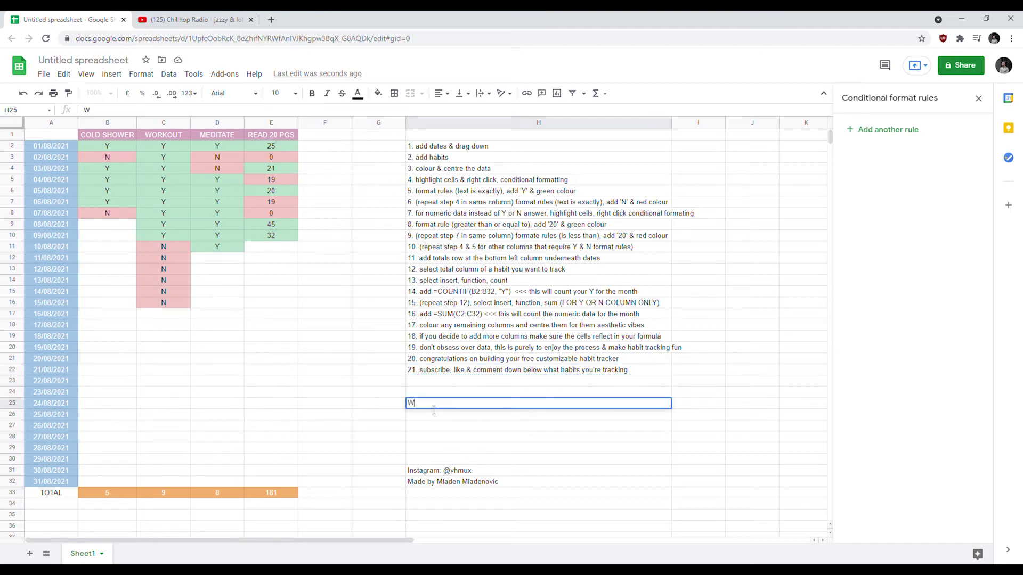
type("Well done! :)")
key("Return")
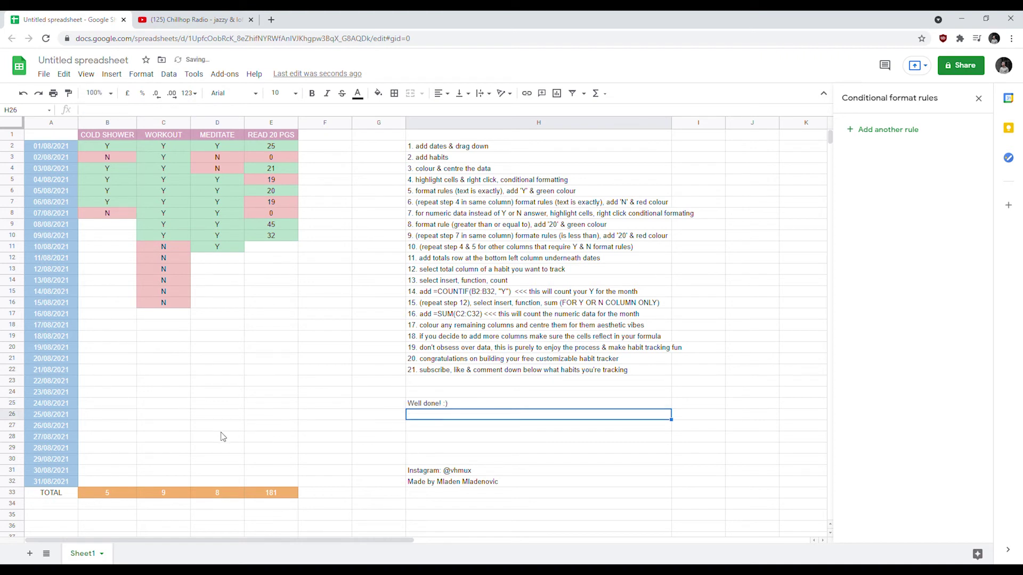
left_click(201, 387)
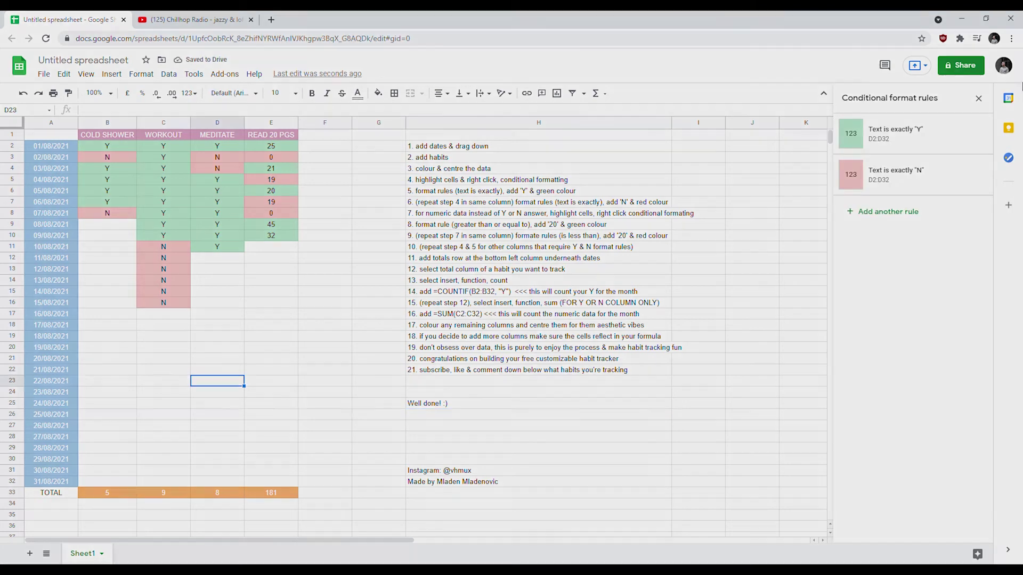